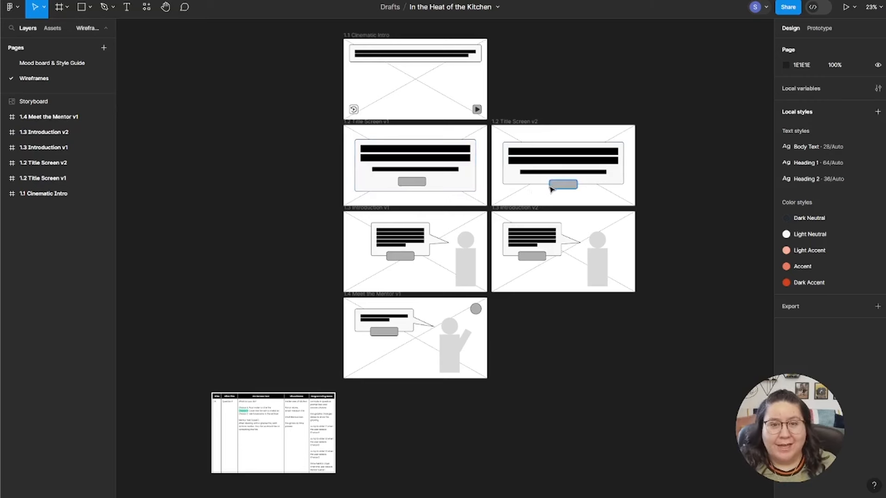
# Examine the slide 1.6 Question 1 storyboard table, including its on-screen text, visual notes and programming notes
pyautogui.scroll(-1, 491, 268)
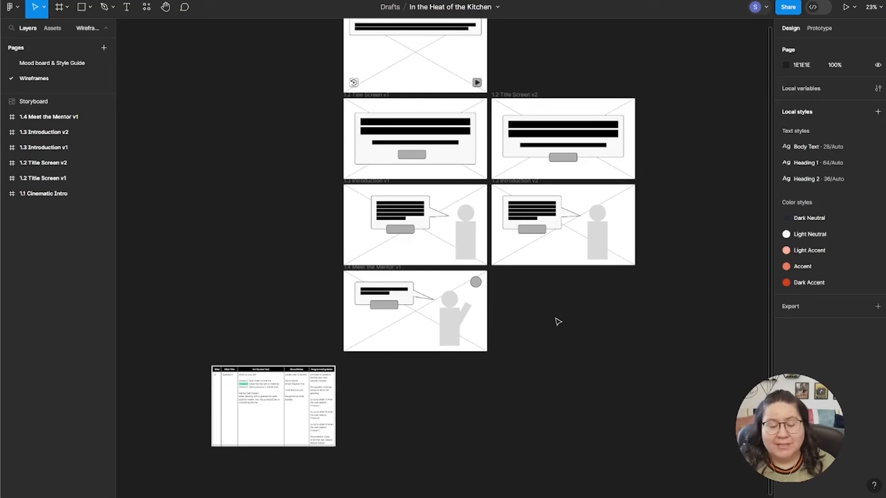
pyautogui.scroll(-5, 524, 331)
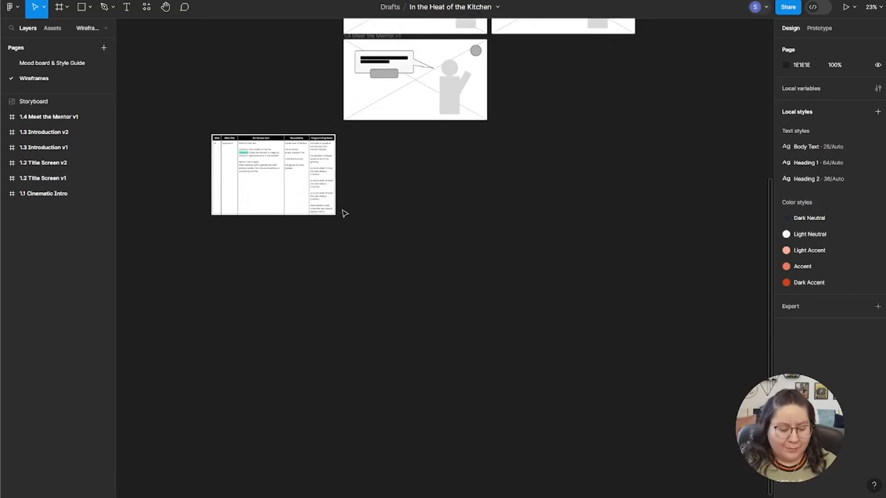
pyautogui.scroll(5, 345, 213)
pyautogui.scroll(1, 316, 301)
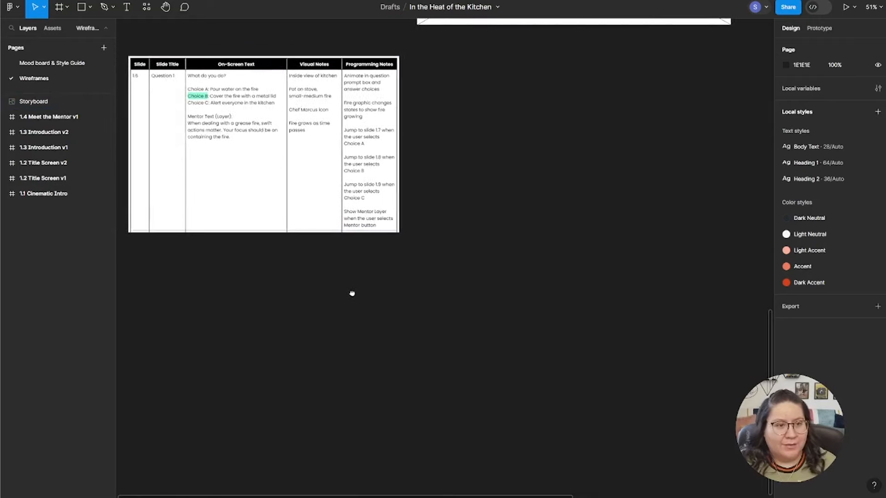
pyautogui.moveTo(352, 293)
pyautogui.mouseDown()
pyautogui.moveTo(454, 329)
pyautogui.moveTo(494, 374)
pyautogui.mouseUp()
pyautogui.scroll(1, 346, 290)
pyautogui.scroll(1, 450, 328)
pyautogui.scroll(1, 431, 326)
pyautogui.moveTo(410, 323)
pyautogui.mouseDown()
pyautogui.moveTo(526, 384)
pyautogui.moveTo(547, 451)
pyautogui.mouseUp()
pyautogui.scroll(3, 531, 387)
pyautogui.scroll(1, 547, 450)
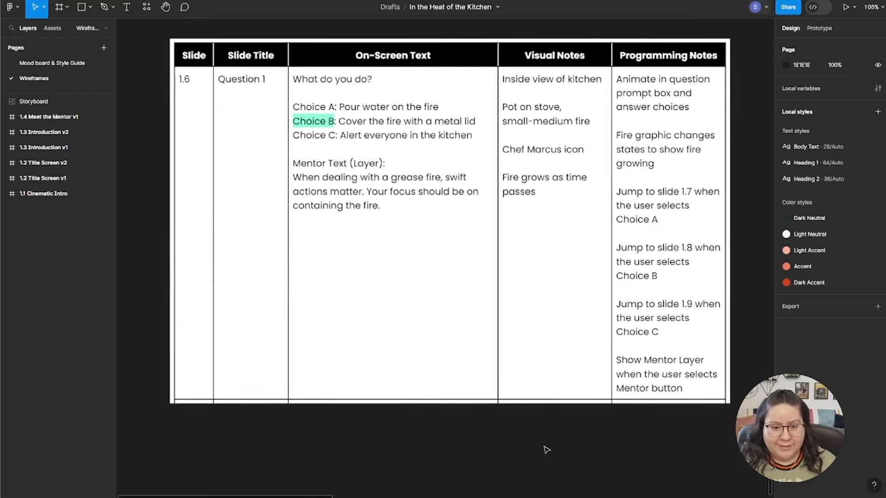
pyautogui.moveTo(546, 443); pyautogui.dragTo(549, 461)
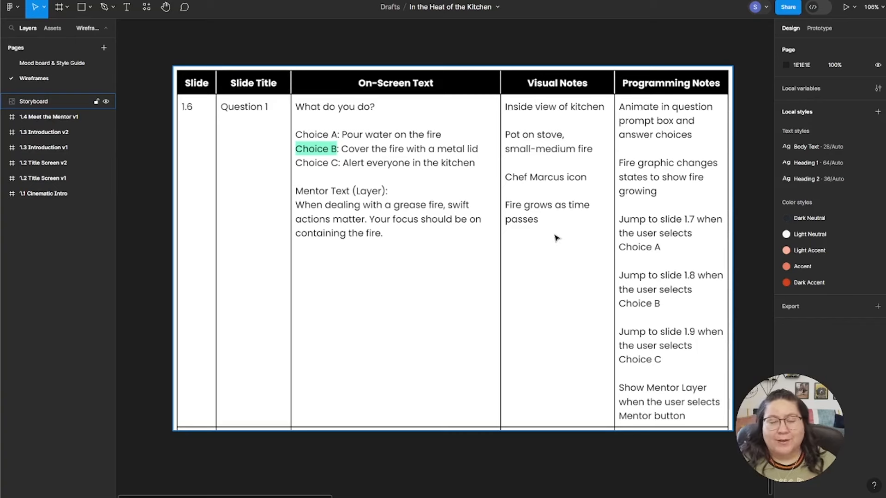
# Add a 1280 × 720 frame beside the storyboard table, aligned beneath the 1.4 Meet the Mentor v1 frame
pyautogui.scroll(-5, 558, 238)
pyautogui.moveTo(659, 326); pyautogui.dragTo(430, 317)
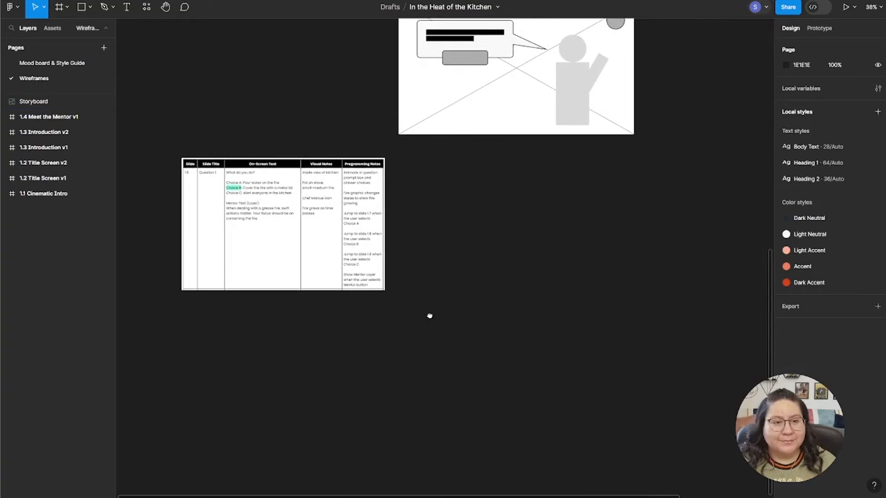
pyautogui.scroll(1, 433, 317)
pyautogui.moveTo(506, 265); pyautogui.dragTo(487, 281)
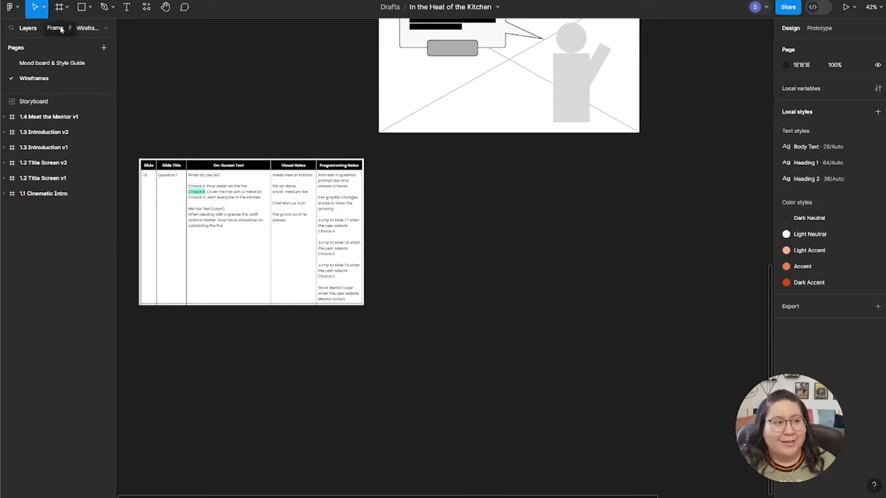
pyautogui.click(59, 8)
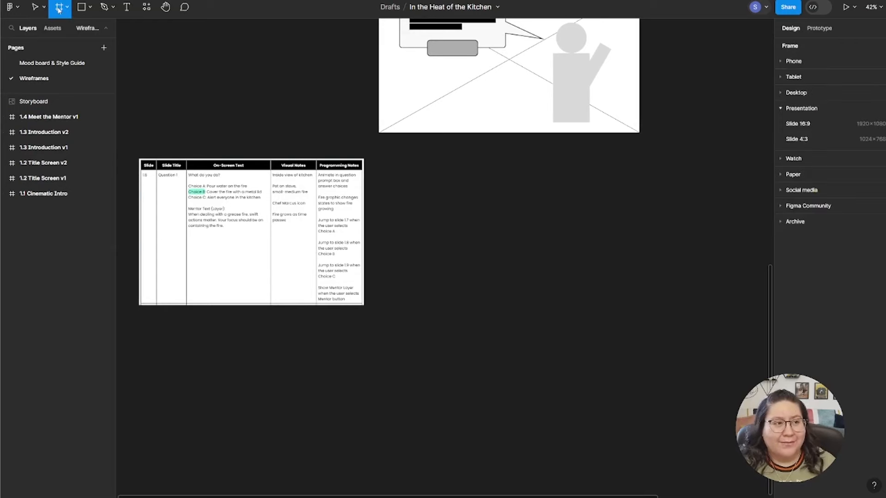
pyautogui.click(381, 160)
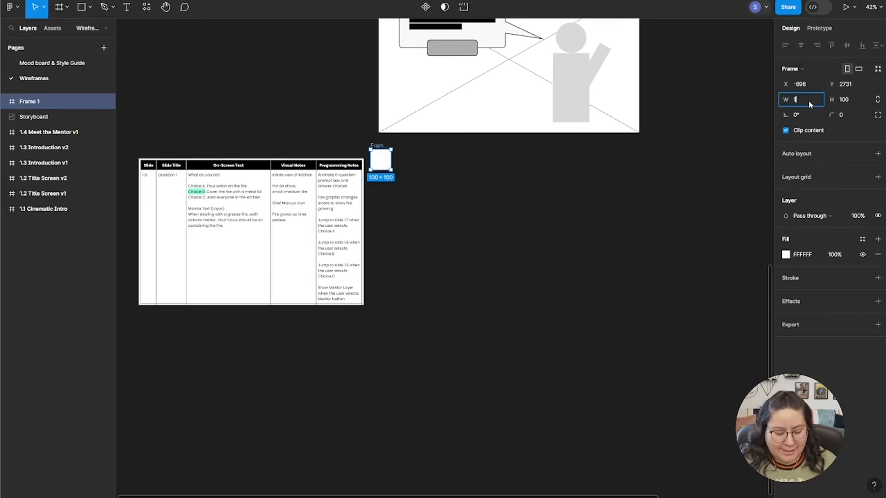
pyautogui.click(846, 102)
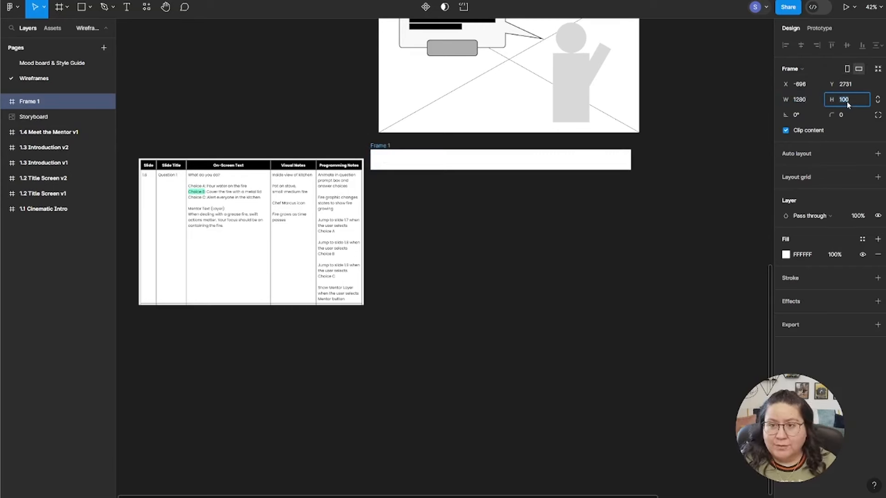
pyautogui.write('720')
pyautogui.press('Return')
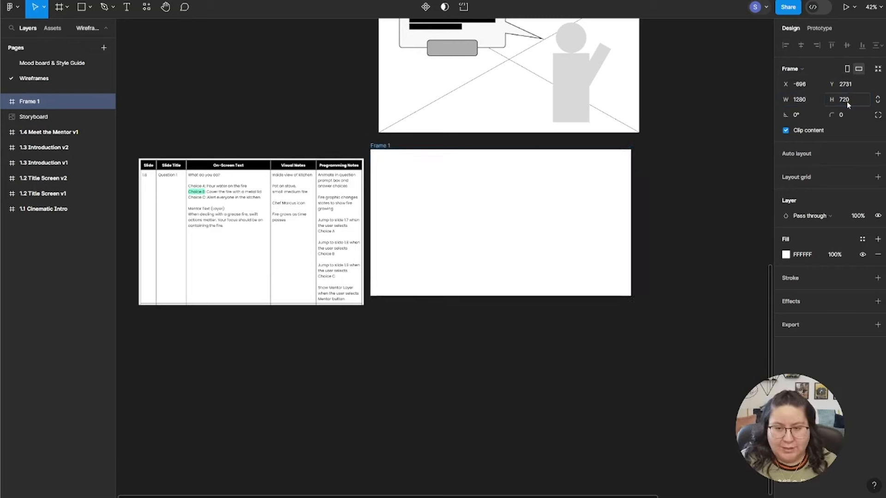
pyautogui.moveTo(490, 264); pyautogui.dragTo(499, 273)
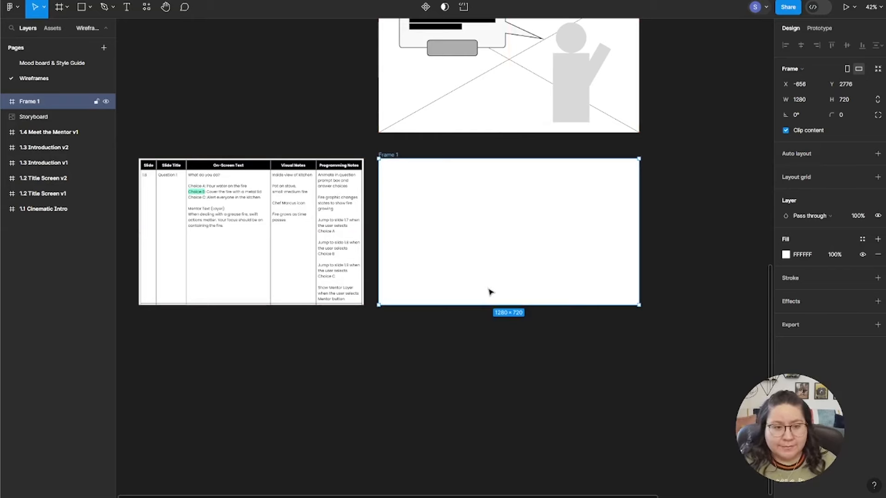
# Rename the new frame beside the storyboard as "1.6 Question 1"
pyautogui.scroll(5, 490, 293)
pyautogui.scroll(3, 490, 292)
pyautogui.scroll(2, 556, 398)
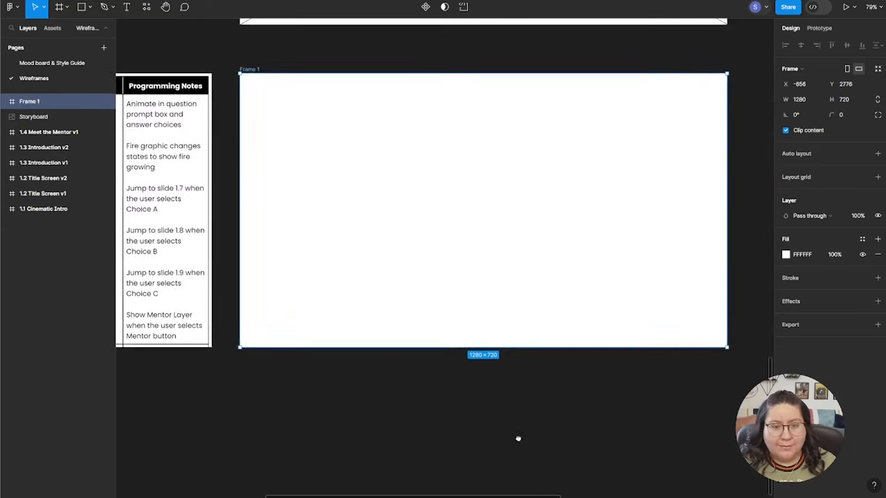
pyautogui.scroll(2, 520, 435)
pyautogui.scroll(1, 502, 410)
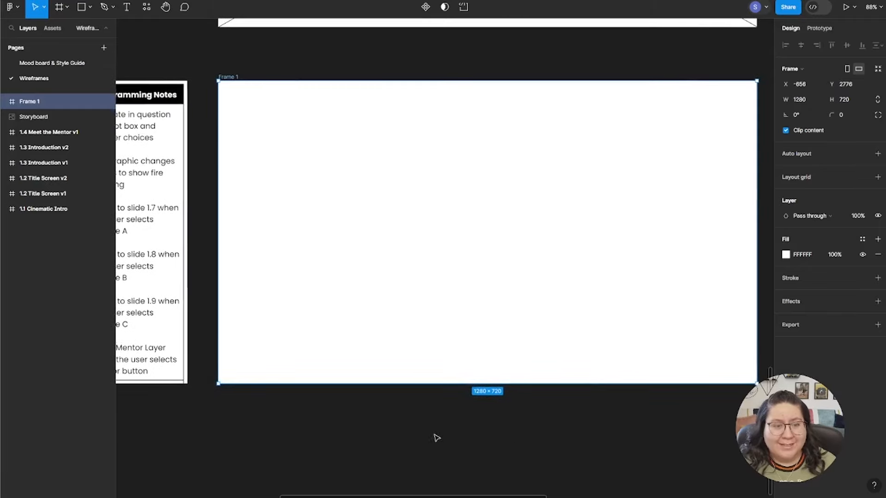
pyautogui.scroll(-3, 436, 434)
pyautogui.moveTo(388, 434); pyautogui.dragTo(609, 425)
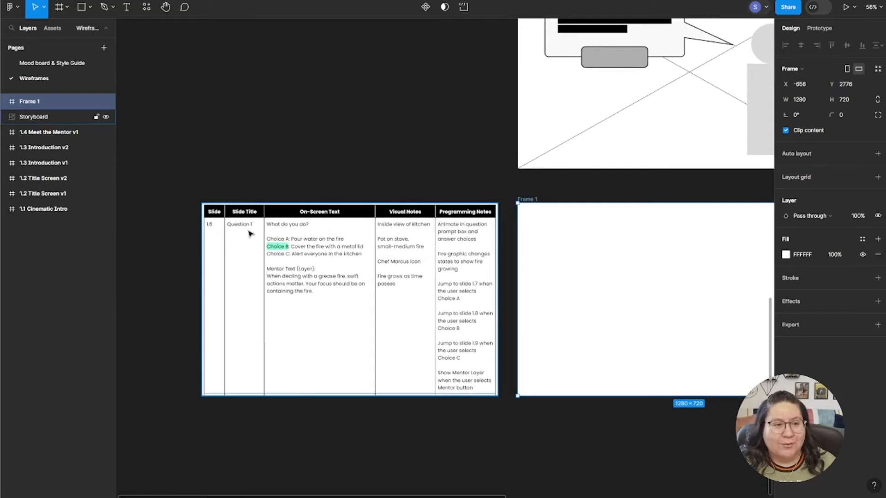
pyautogui.scroll(3, 449, 425)
pyautogui.scroll(1, 422, 326)
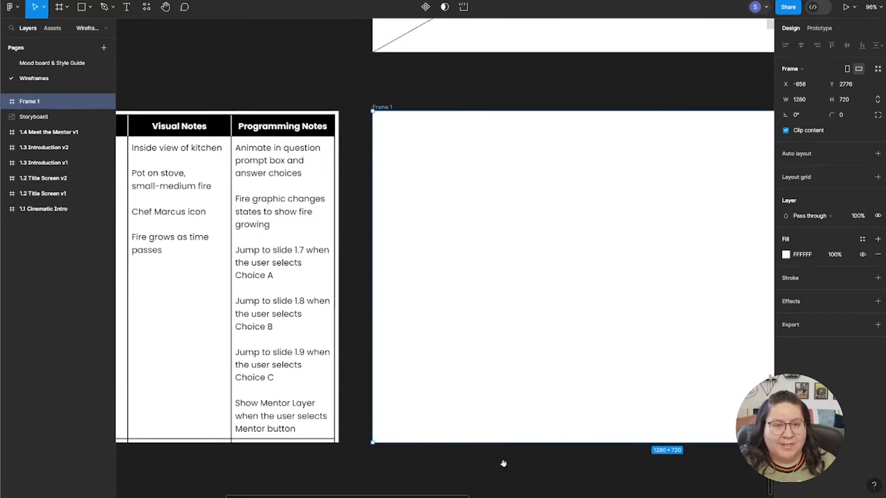
pyautogui.moveTo(510, 475); pyautogui.dragTo(335, 478)
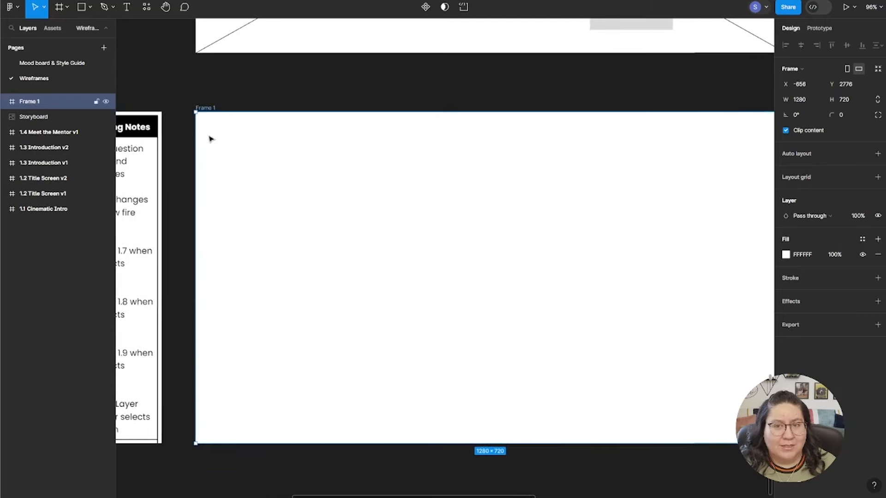
pyautogui.doubleClick(207, 109)
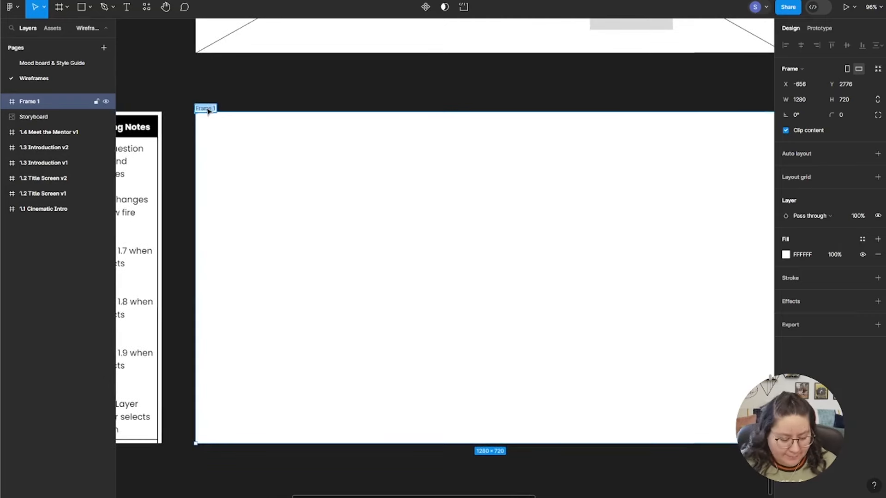
pyautogui.write('1.5 K')
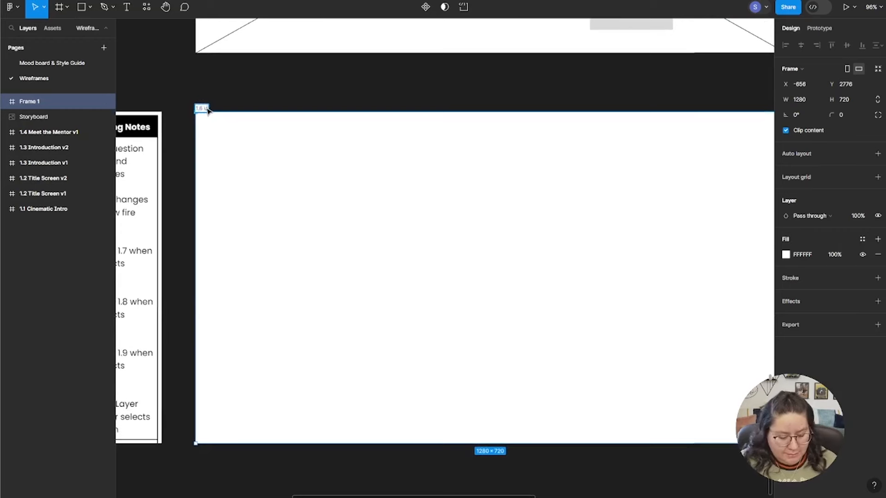
pyautogui.write(' Questio')
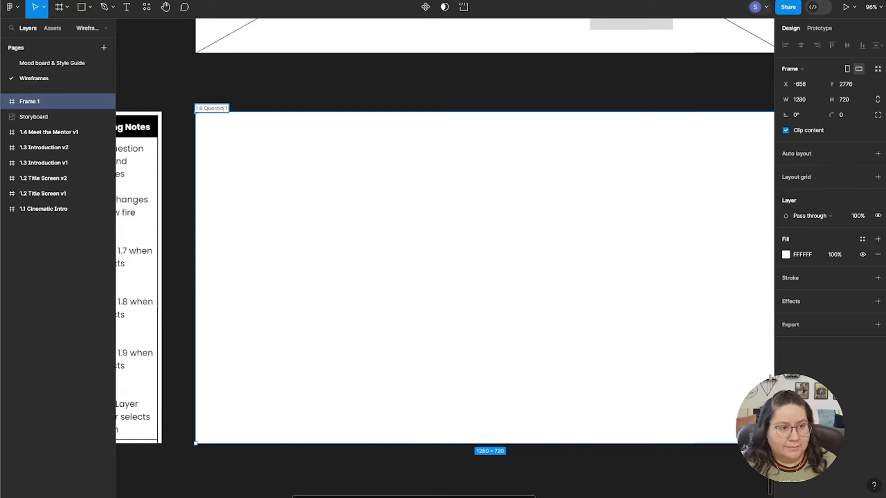
pyautogui.write('n 1')
pyautogui.click(282, 91)
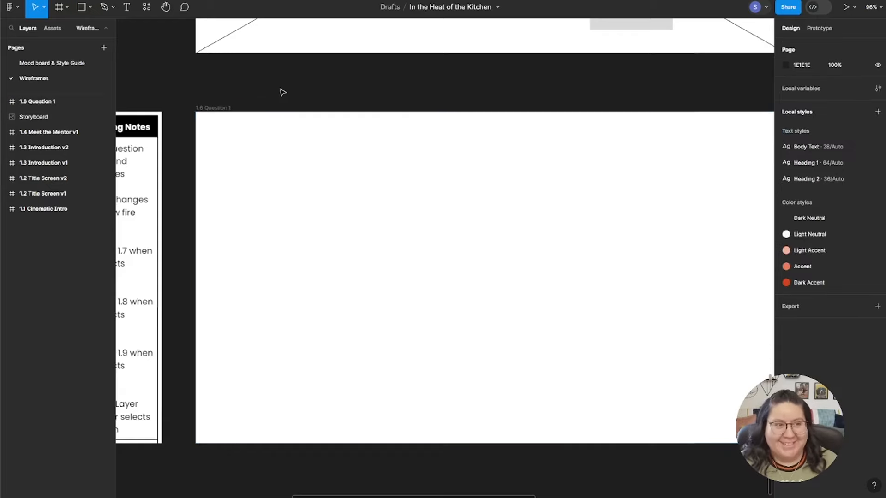
# Copy the Background Image group from the 1.4 Meet the Mentor v1 frame and paste it into the 1.6 Question 1 frame
pyautogui.scroll(-4, 401, 102)
pyautogui.moveTo(352, 373); pyautogui.dragTo(446, 381)
pyautogui.scroll(-1, 436, 381)
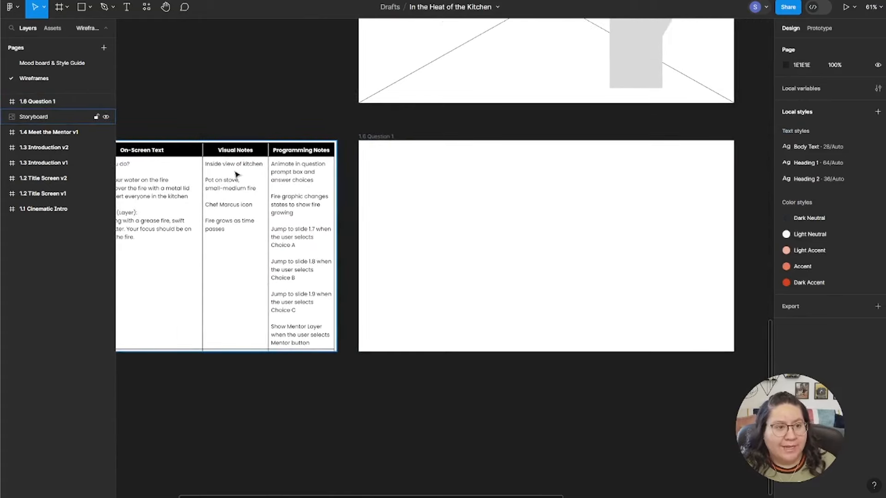
pyautogui.scroll(1, 235, 174)
pyautogui.scroll(2, 238, 174)
pyautogui.moveTo(507, 438); pyautogui.dragTo(439, 435)
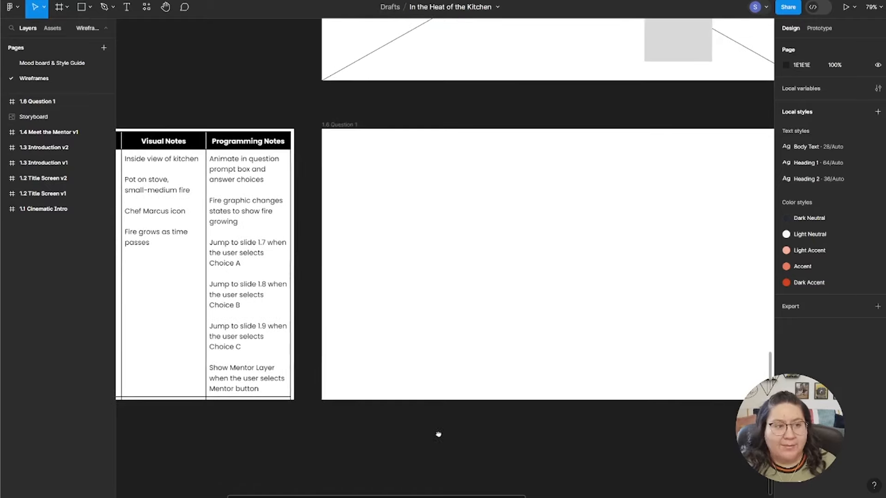
pyautogui.scroll(-2, 442, 431)
pyautogui.scroll(-2, 443, 432)
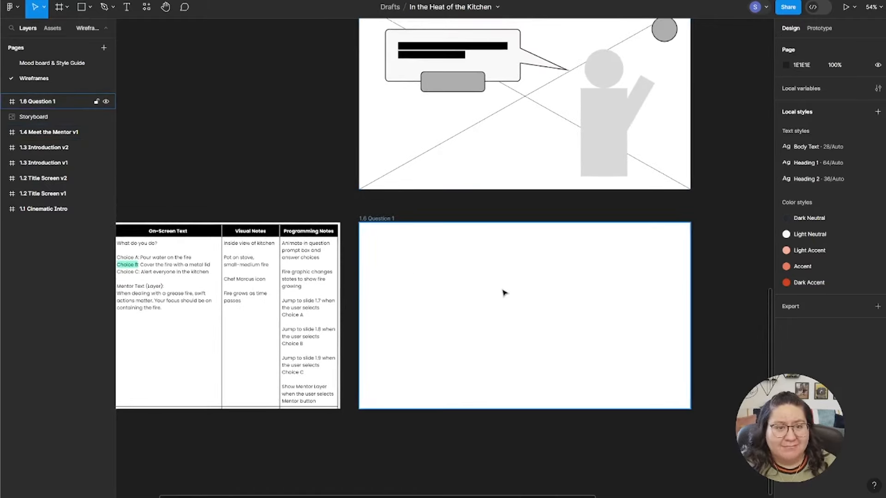
pyautogui.click(502, 113)
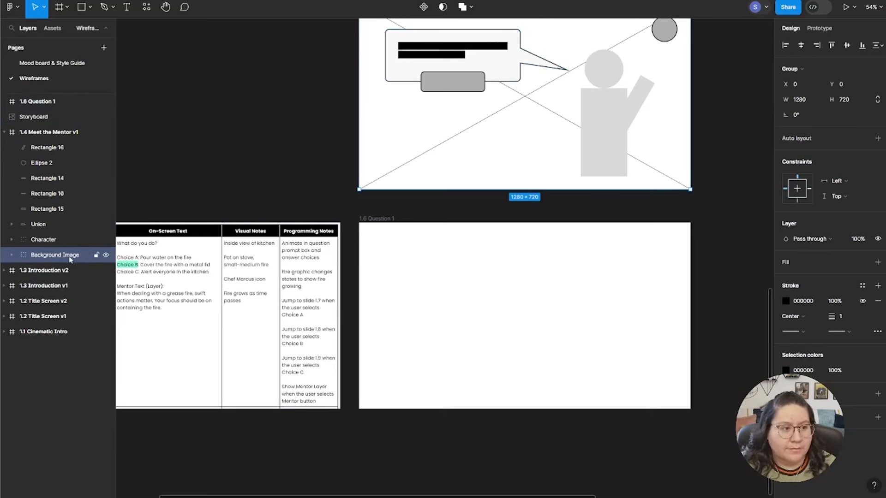
pyautogui.click(246, 154)
pyautogui.click(50, 256)
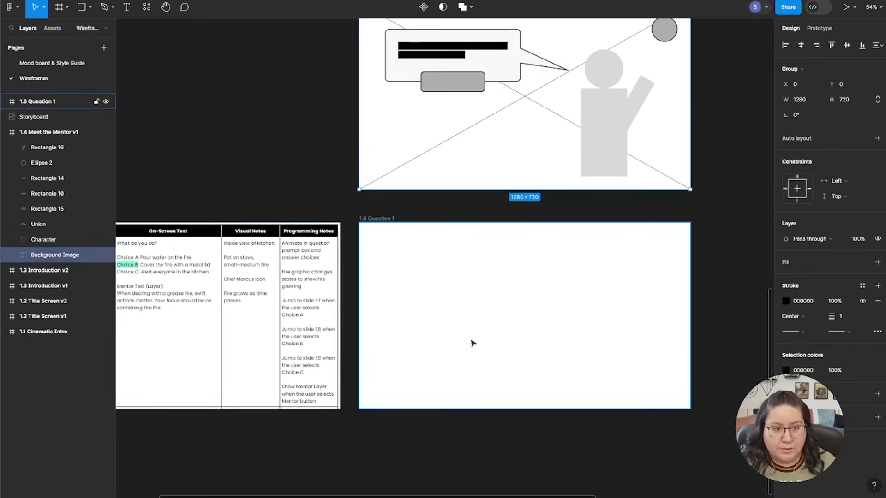
pyautogui.click(501, 334)
pyautogui.rightClick(499, 332)
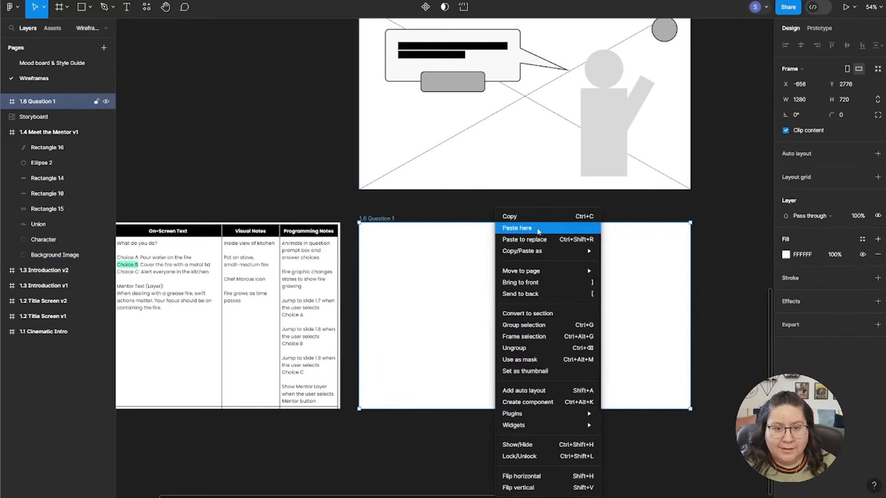
pyautogui.click(540, 231)
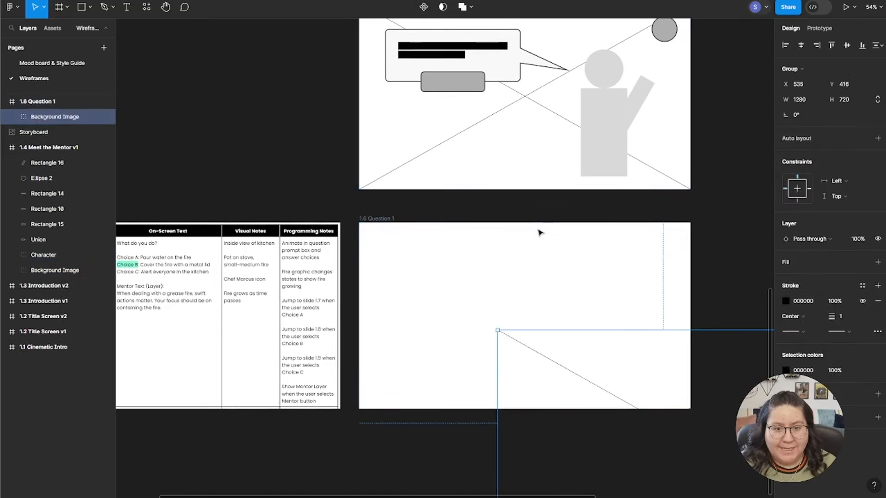
# Center the pasted Background Image group horizontally and vertically within the 1.6 Question 1 frame
pyautogui.click(801, 46)
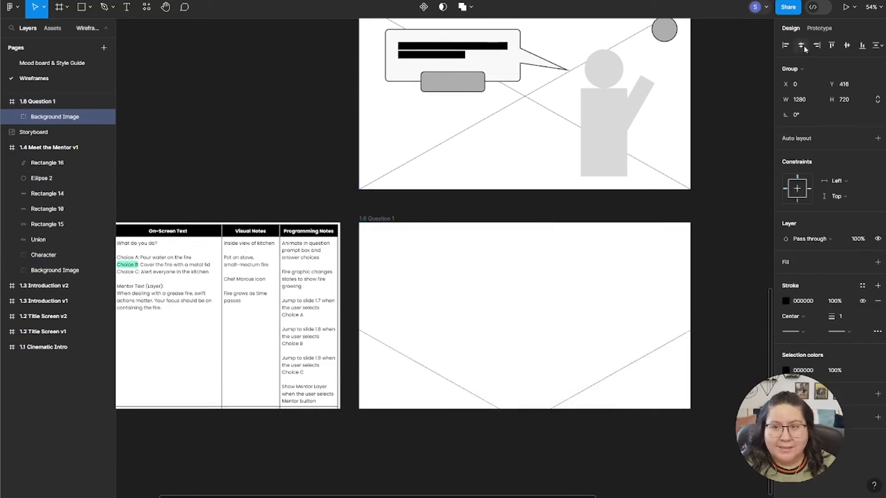
pyautogui.click(847, 46)
pyautogui.click(728, 275)
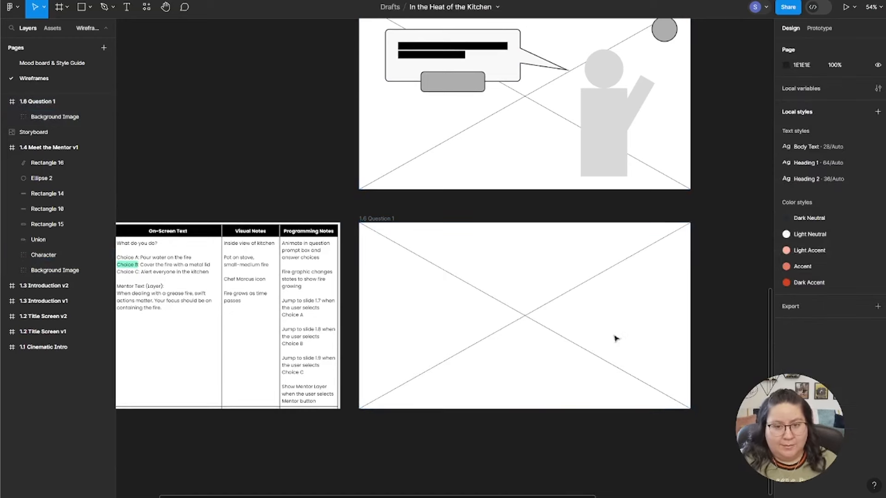
pyautogui.click(282, 310)
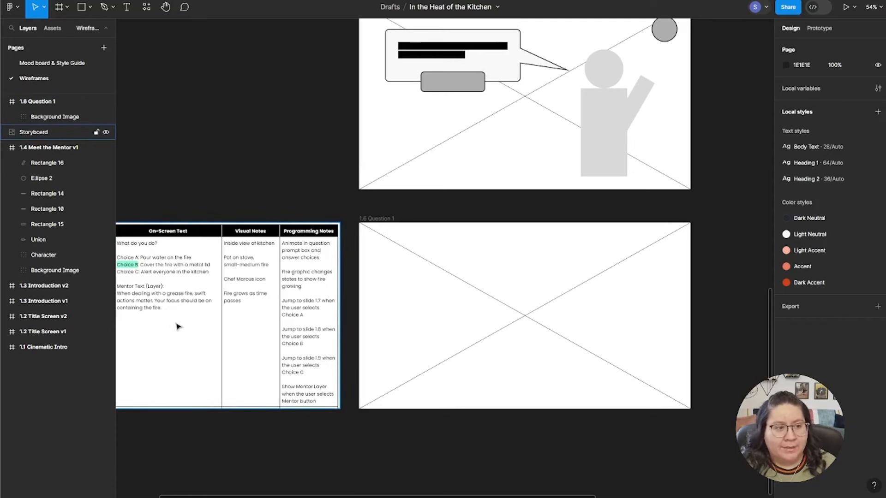
pyautogui.moveTo(234, 437); pyautogui.dragTo(318, 440)
pyautogui.hscroll(3, 318, 440)
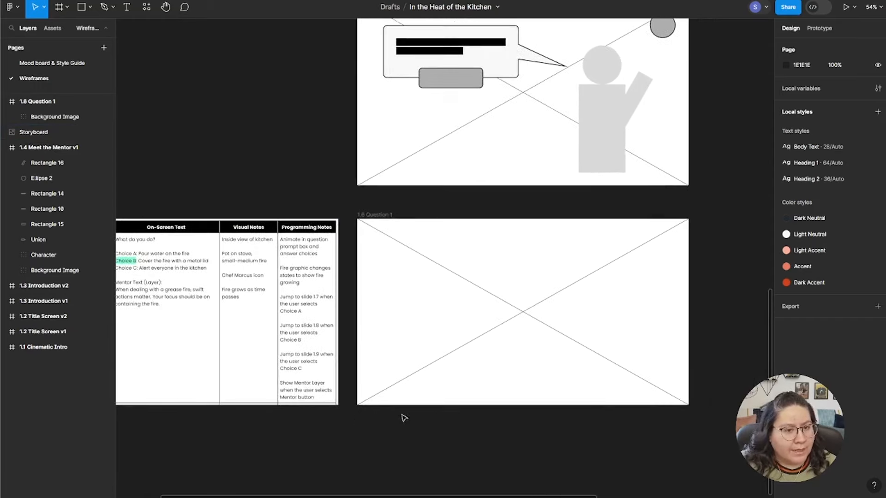
# Copy the grey circle from the 1.4 Meet the Mentor v1 frame and paste it into the 1.6 Question 1 frame
pyautogui.scroll(-2, 403, 415)
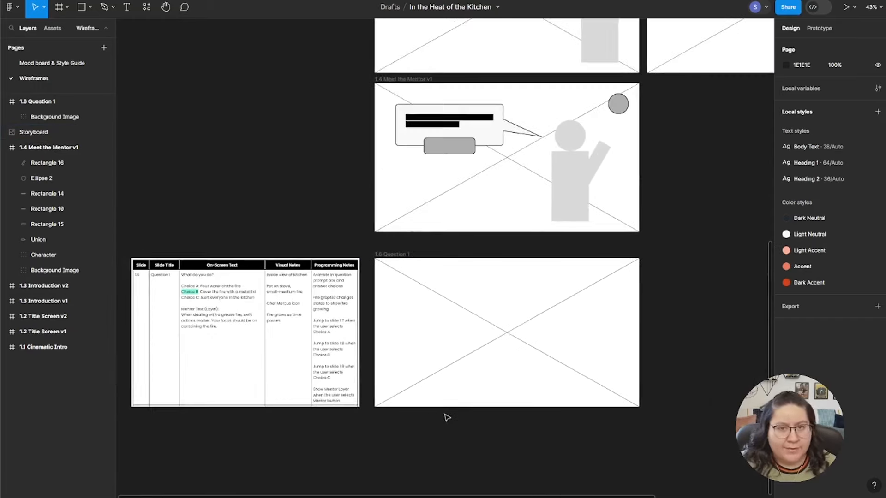
pyautogui.click(626, 106)
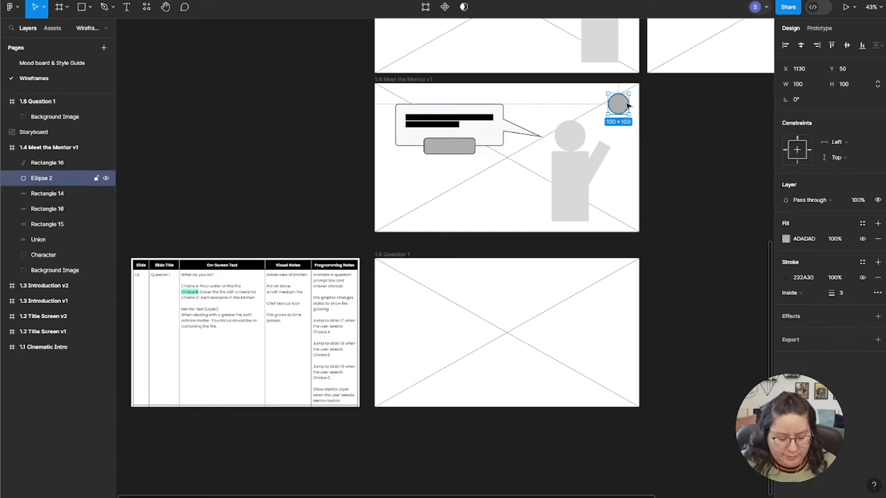
pyautogui.click(617, 311)
pyautogui.rightClick(619, 312)
pyautogui.click(633, 205)
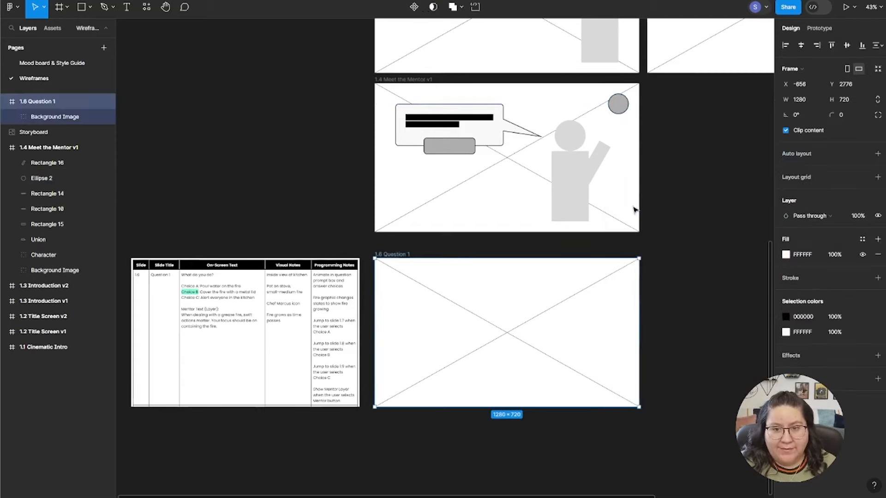
# Position the pasted circle in the 1.6 Question 1 frame at X 1130 and Y 50, matching the original circle
pyautogui.click(617, 109)
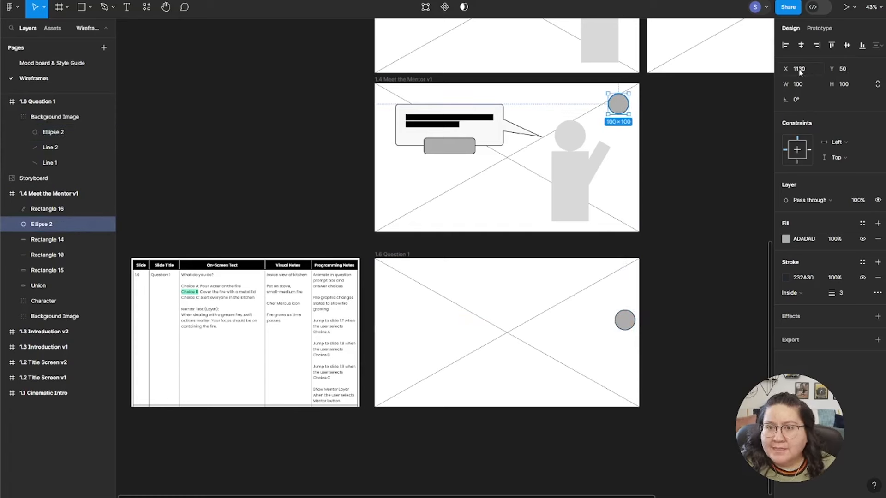
pyautogui.click(638, 319)
pyautogui.click(626, 320)
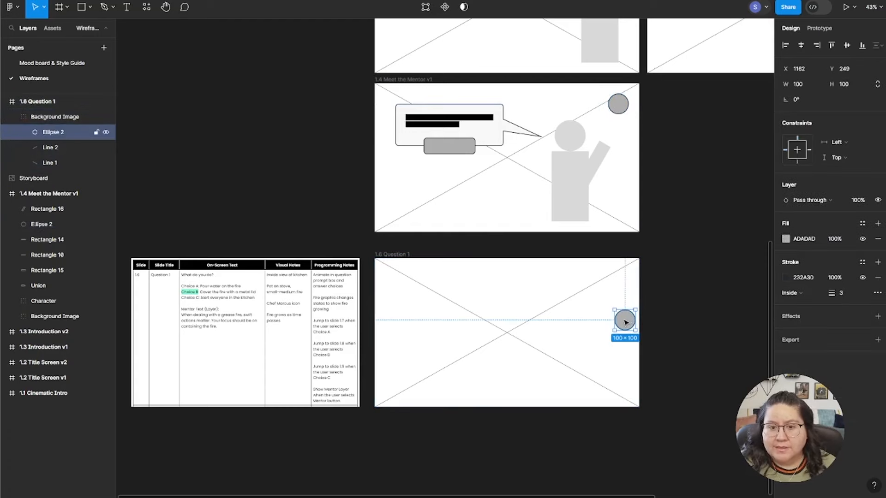
pyautogui.click(799, 72)
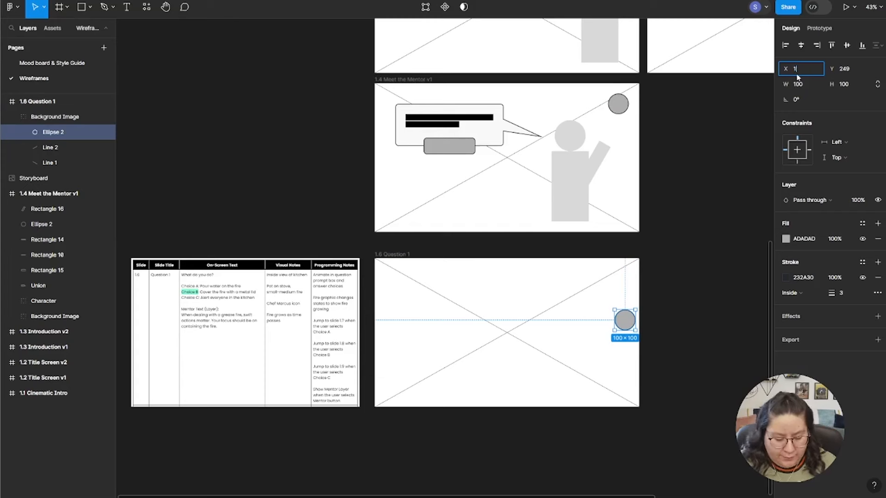
pyautogui.click(853, 73)
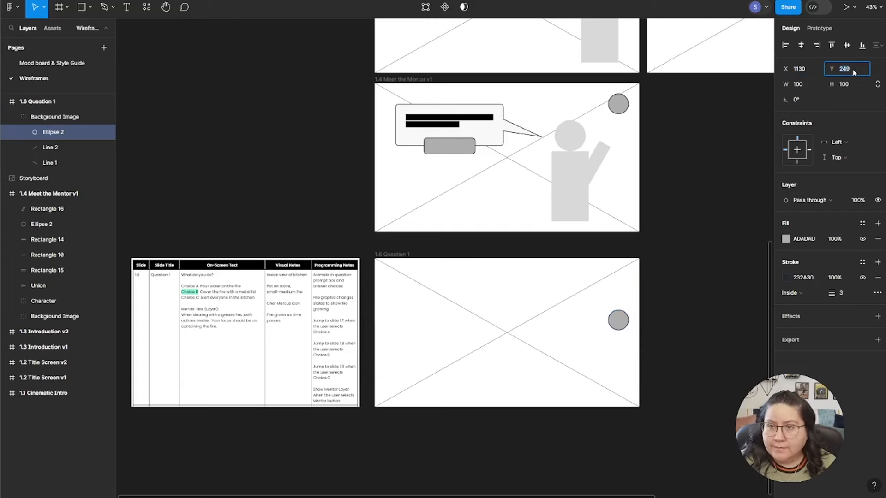
pyautogui.press('Return')
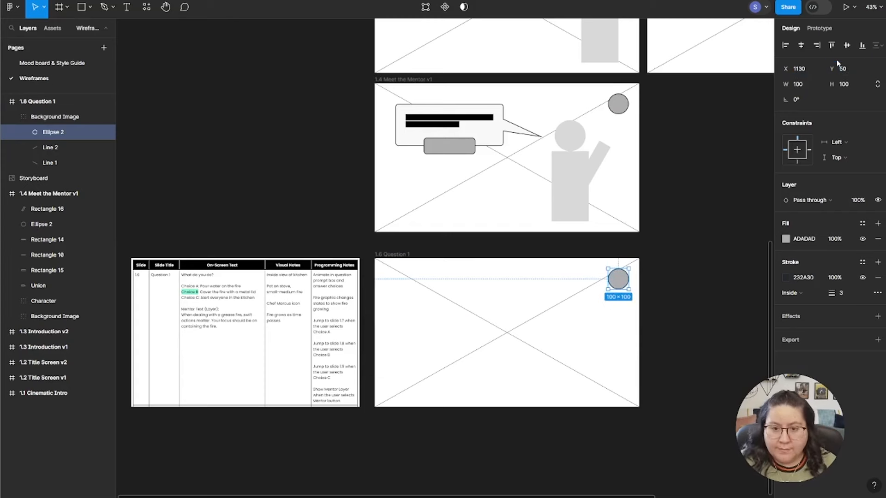
pyautogui.click(702, 337)
# Duplicate the large rounded rectangle from the 1.2 Title Screen v1 frame and move the copy into the 1.6 Question 1 frame
pyautogui.scroll(-5, 683, 319)
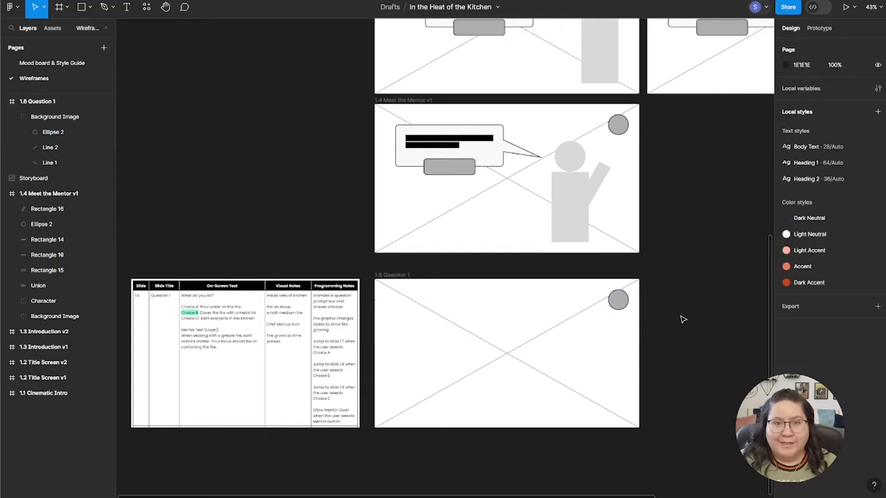
pyautogui.hscroll(5, 655, 332)
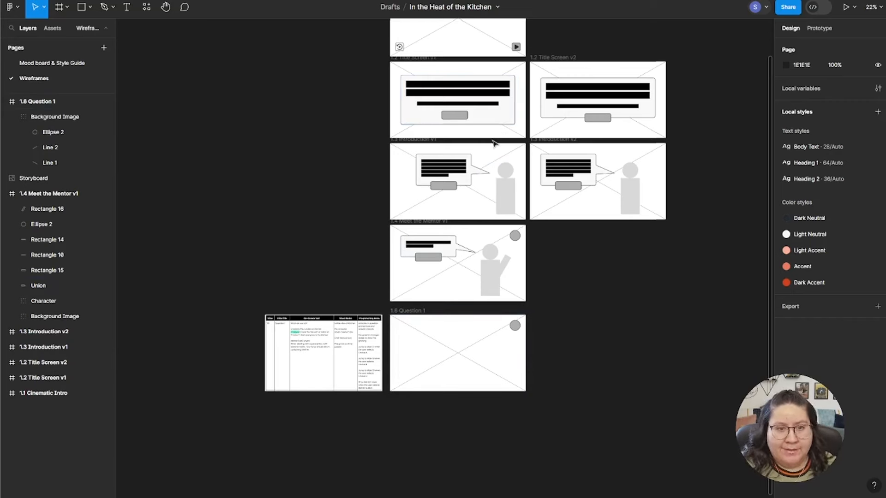
pyautogui.click(493, 124)
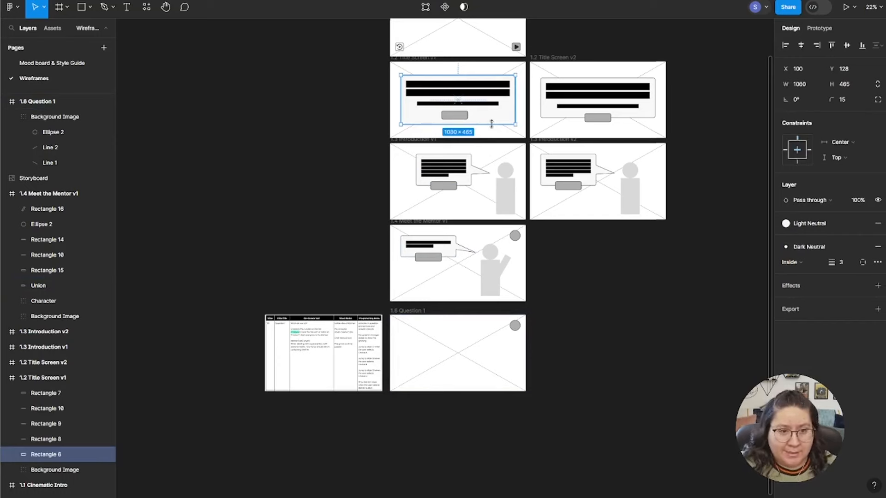
pyautogui.click(541, 375)
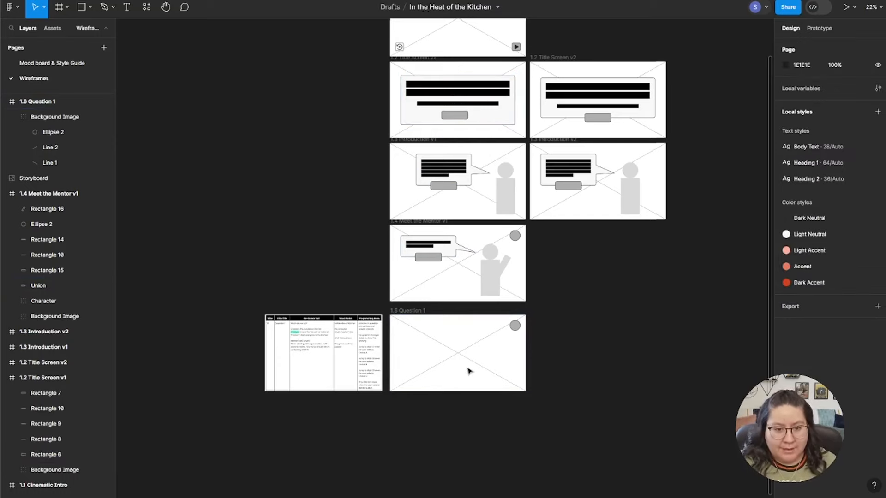
pyautogui.hotkey('ctrl', 'v')
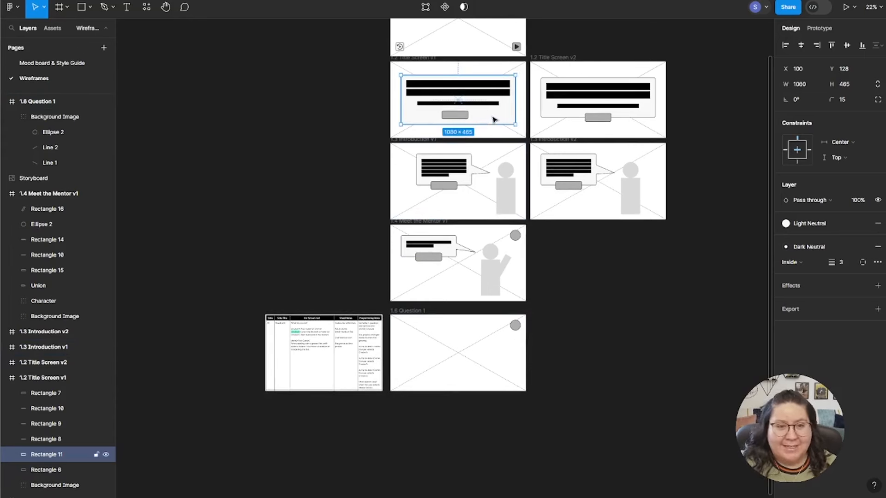
pyautogui.moveTo(493, 119); pyautogui.dragTo(512, 378)
# Move the rounded rectangle to X 100, Y 100 in the 1.6 Question 1 frame and check its distances to the frame edges
pyautogui.scroll(3, 566, 381)
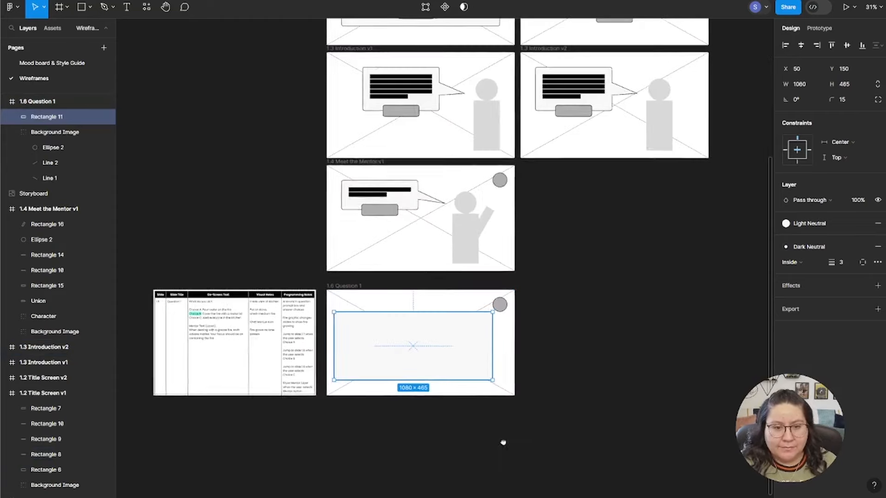
pyautogui.scroll(4, 579, 420)
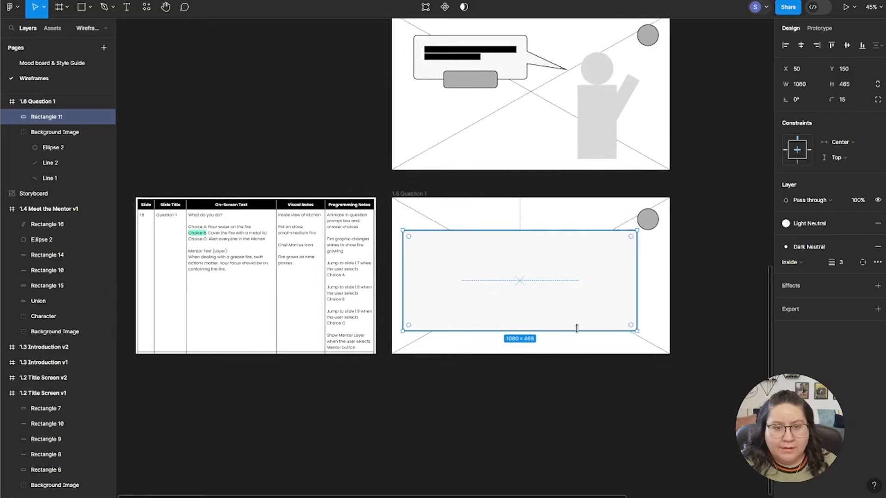
pyautogui.moveTo(576, 328); pyautogui.dragTo(578, 328)
pyautogui.hotkey('ctrl', 'z')
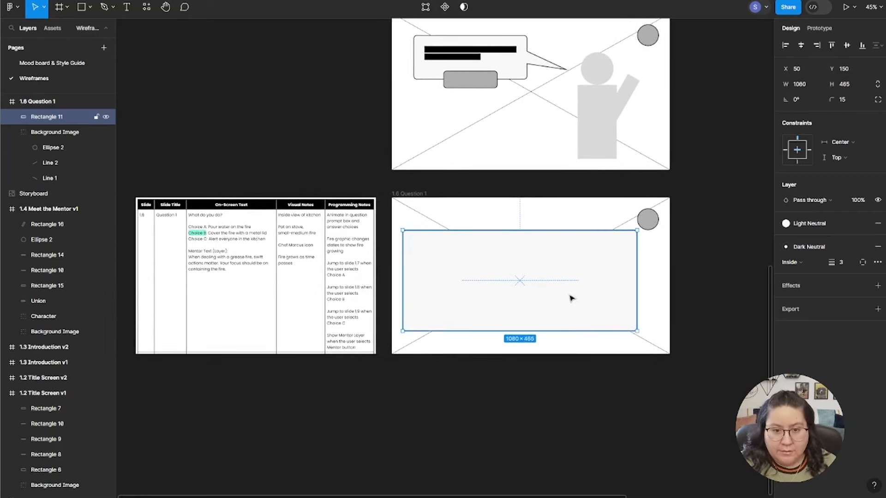
pyautogui.moveTo(572, 297); pyautogui.dragTo(578, 279)
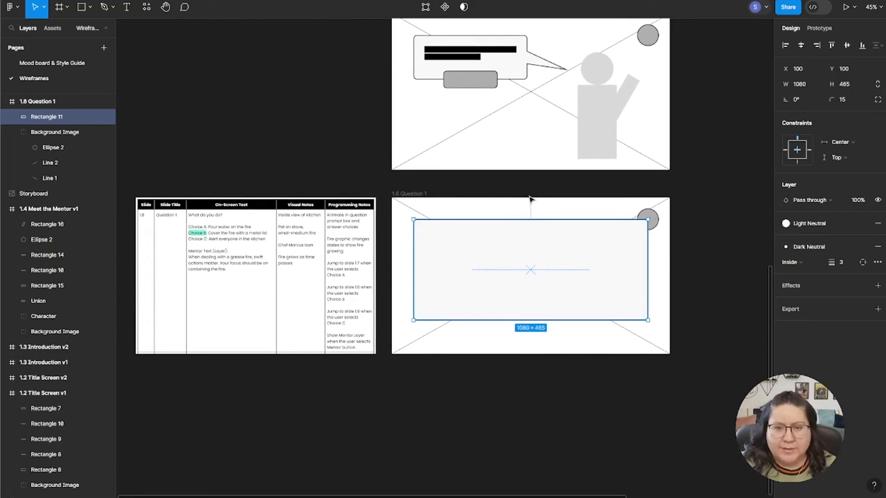
pyautogui.press('alt')
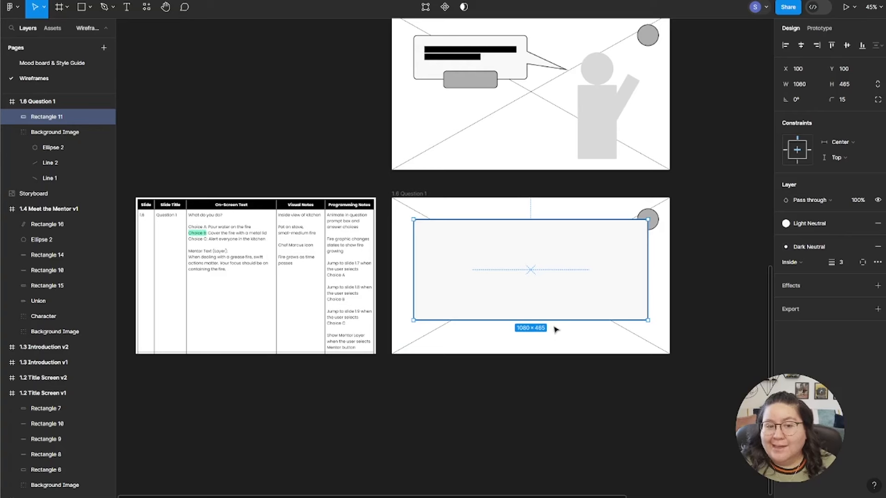
pyautogui.press('alt')
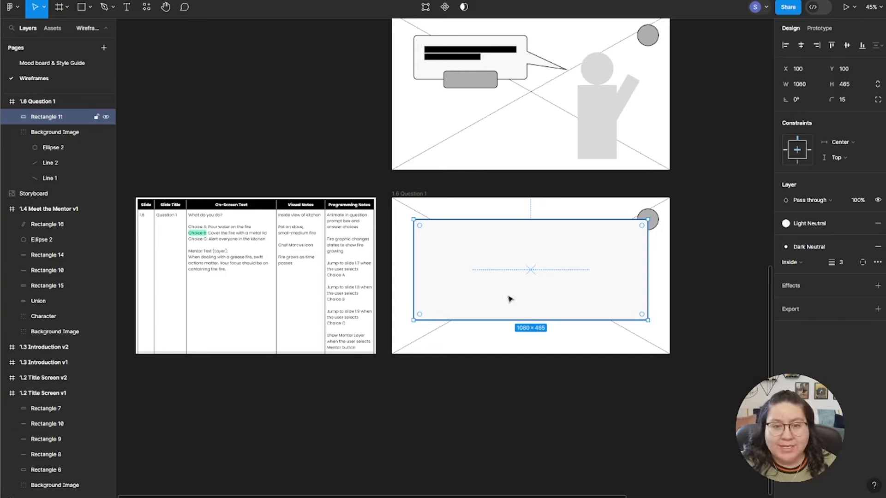
# Set the rounded rectangle's height to 520 and check its margins to the 1.6 Question 1 frame edges
pyautogui.click(851, 82)
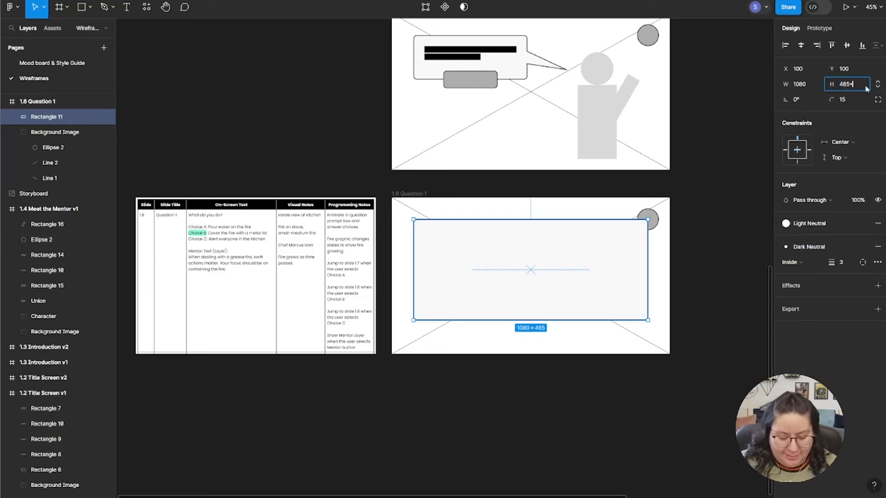
pyautogui.press('Return')
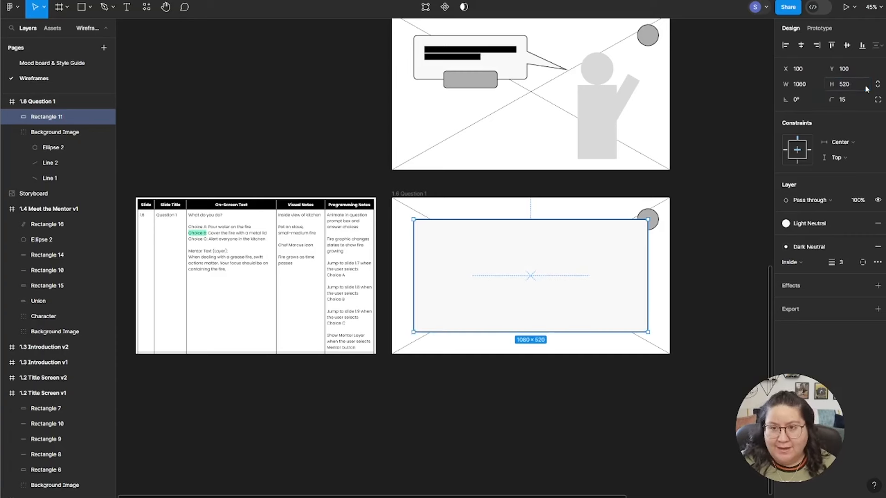
pyautogui.press('alt')
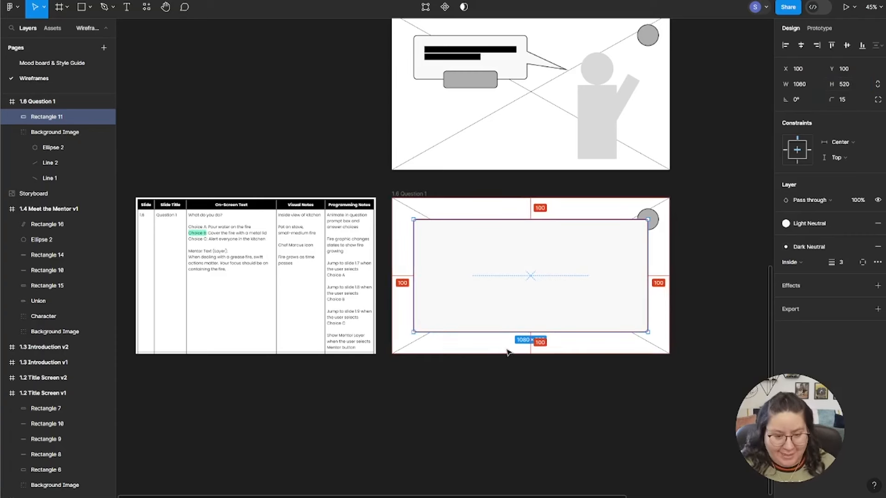
pyautogui.click(663, 403)
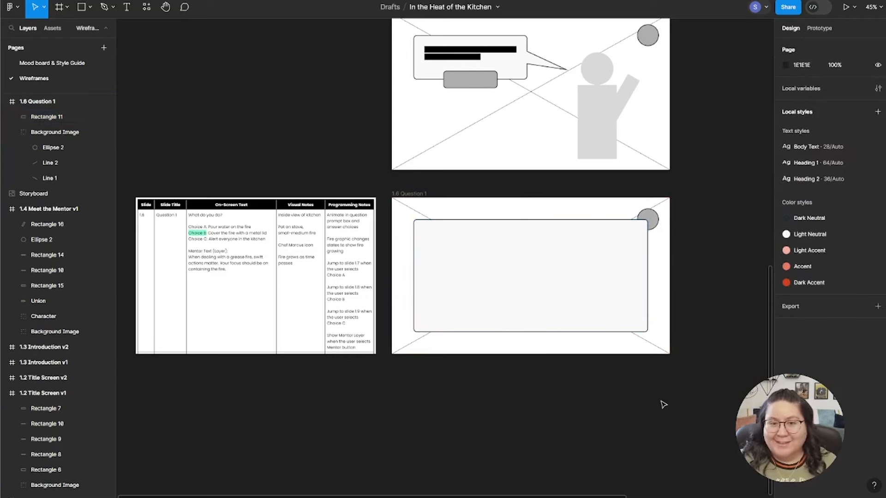
# Try to bring the circle in the 1.6 Question 1 frame in front of the rounded rectangle
pyautogui.click(654, 216)
pyautogui.click(651, 218)
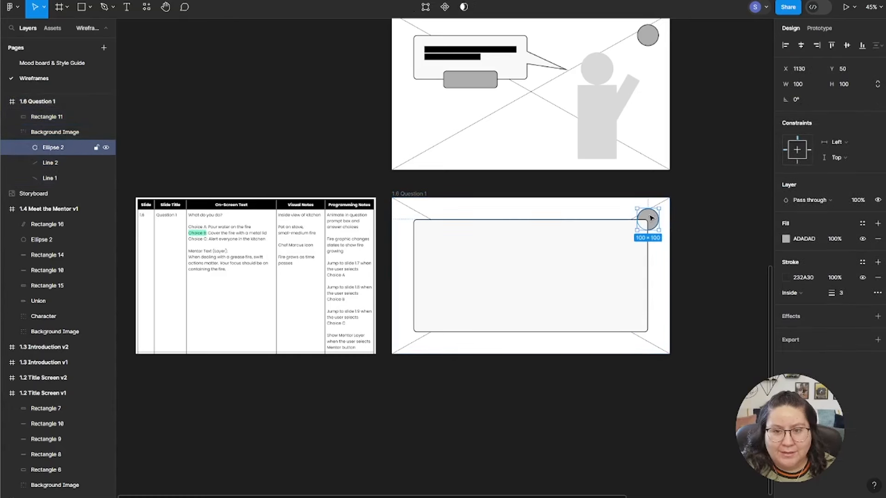
pyautogui.rightClick(648, 213)
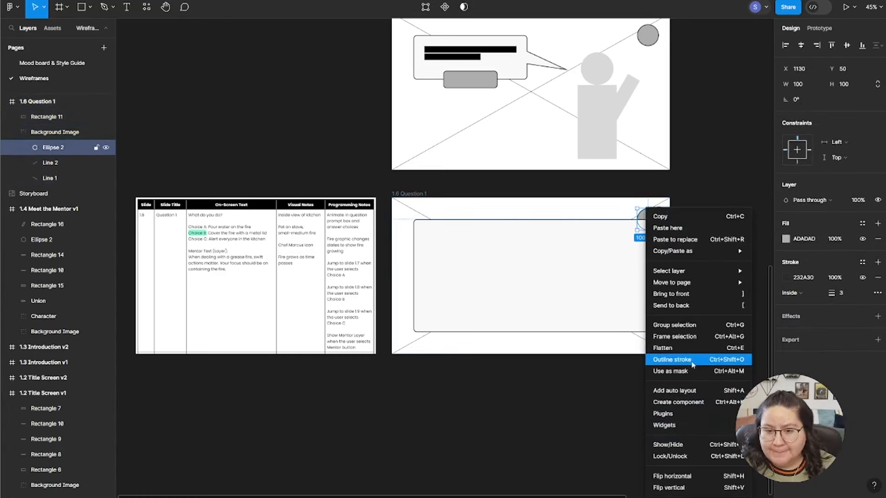
pyautogui.click(691, 296)
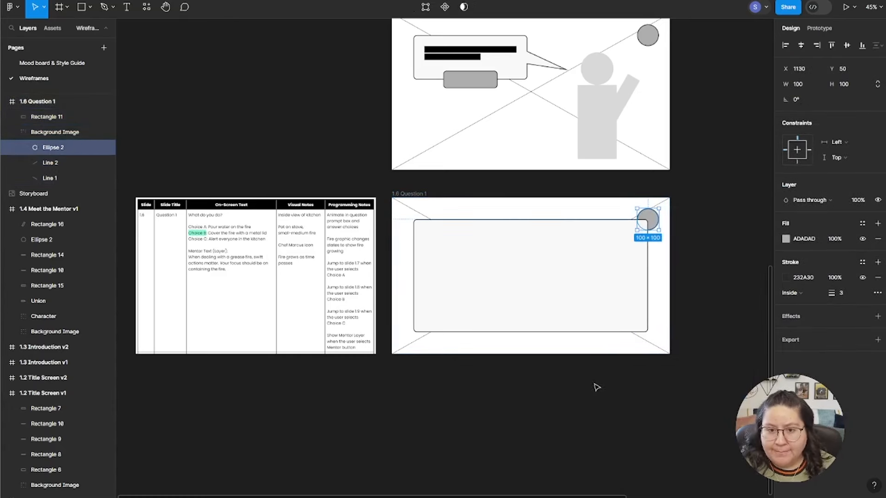
pyautogui.rightClick(656, 221)
pyautogui.moveTo(678, 276)
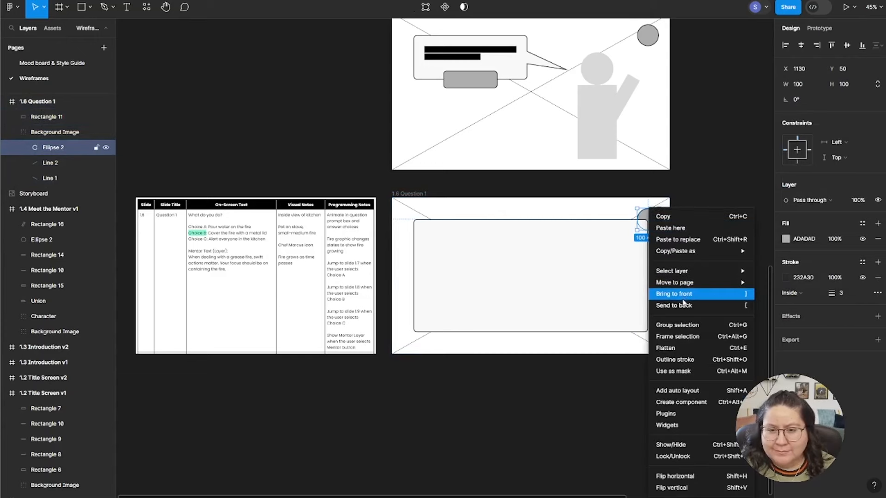
pyautogui.click(683, 294)
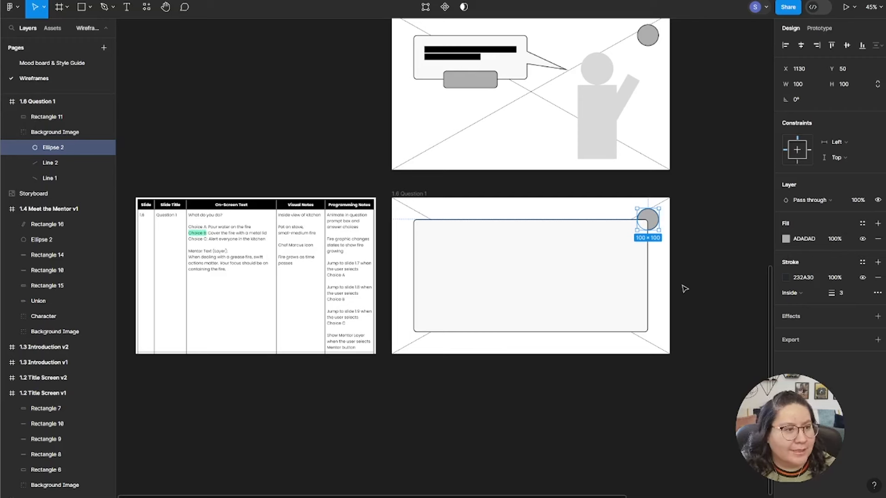
pyautogui.click(685, 289)
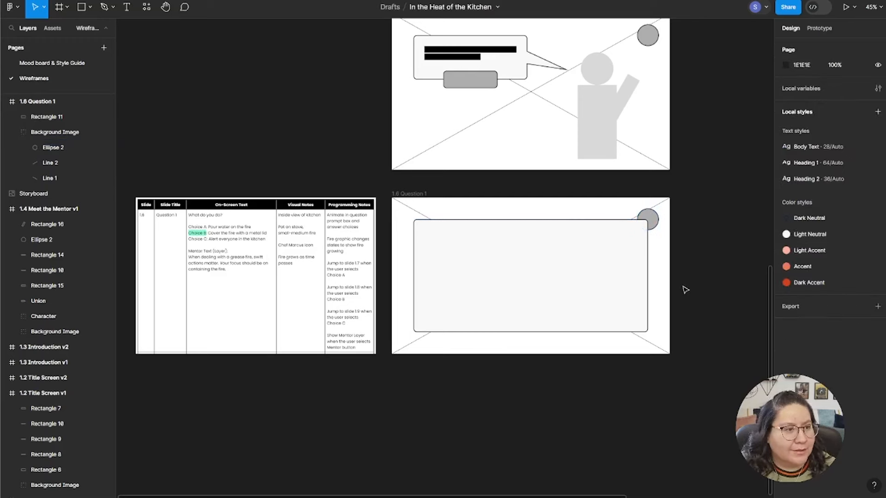
# Take Ellipse 2 out of the Background Image group in the 1.6 Question 1 frame and collapse the group
pyautogui.click(11, 133)
pyautogui.click(12, 133)
pyautogui.moveTo(55, 148); pyautogui.dragTo(53, 130)
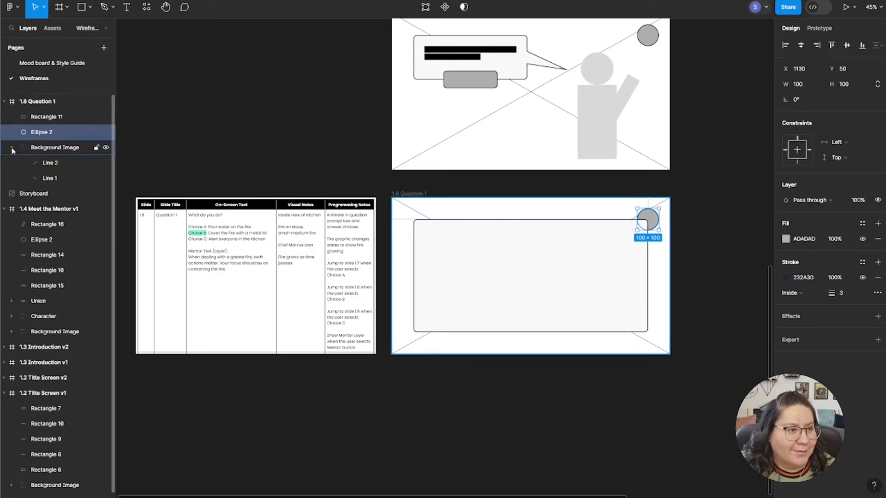
pyautogui.click(12, 147)
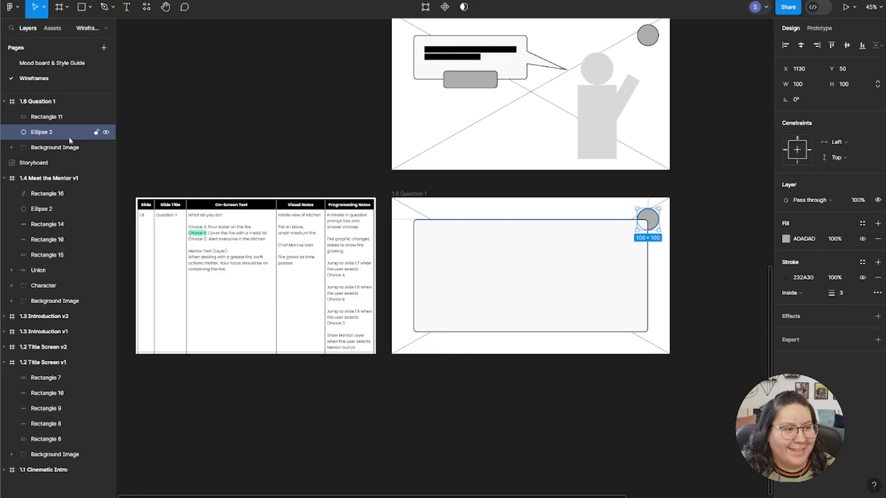
# Bring the ungrouped circle to the front of the 1.6 Question 1 frame, above the rounded rectangle
pyautogui.rightClick(649, 220)
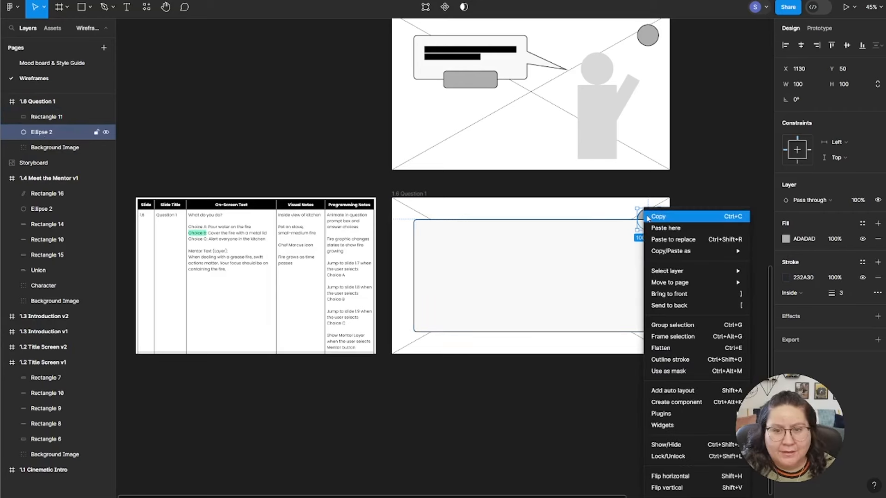
pyautogui.click(681, 298)
pyautogui.click(698, 295)
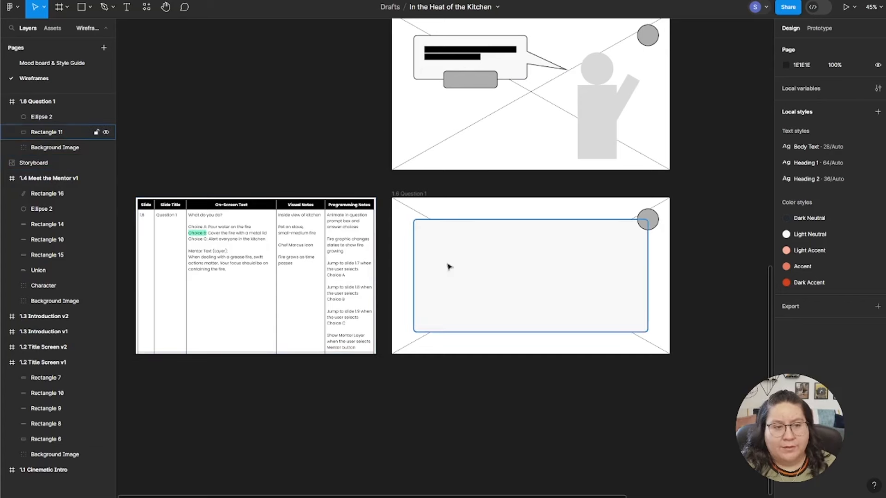
# Draw a rectangle about 848 by 104 inside the rounded question box on 1.6 Question 1 and set its corner radius to 15
pyautogui.click(83, 13)
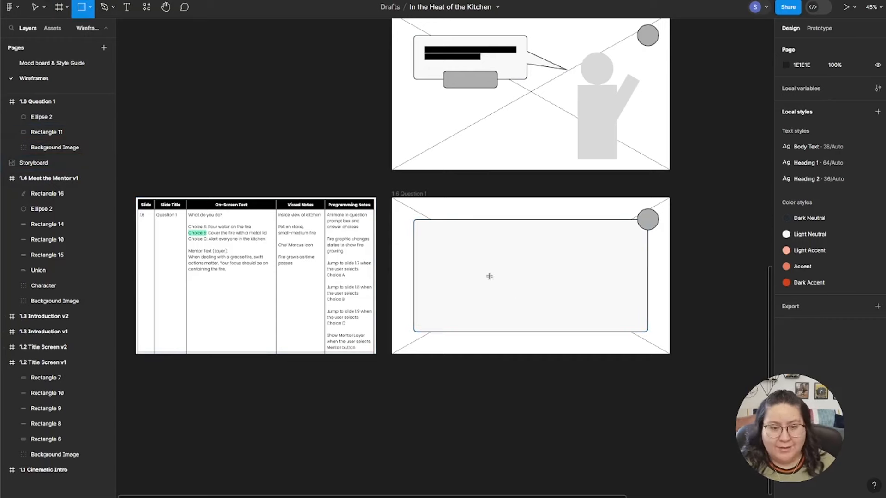
pyautogui.moveTo(435, 262); pyautogui.dragTo(620, 284)
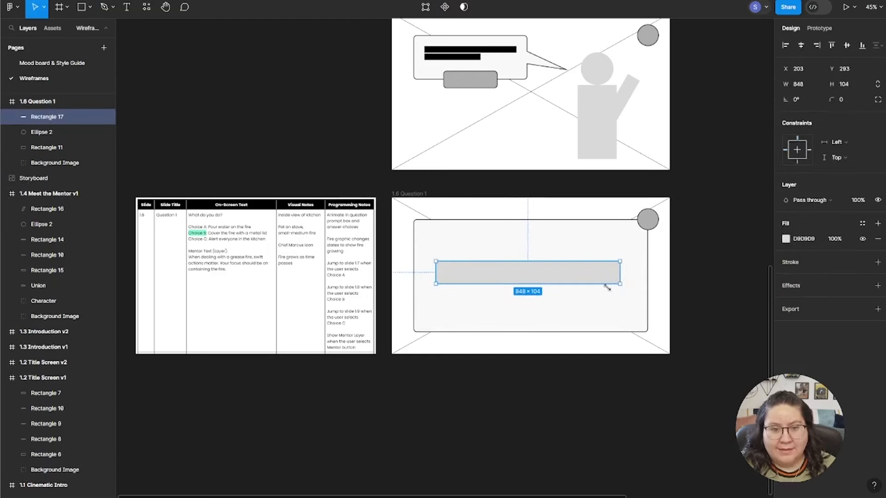
pyautogui.click(439, 225)
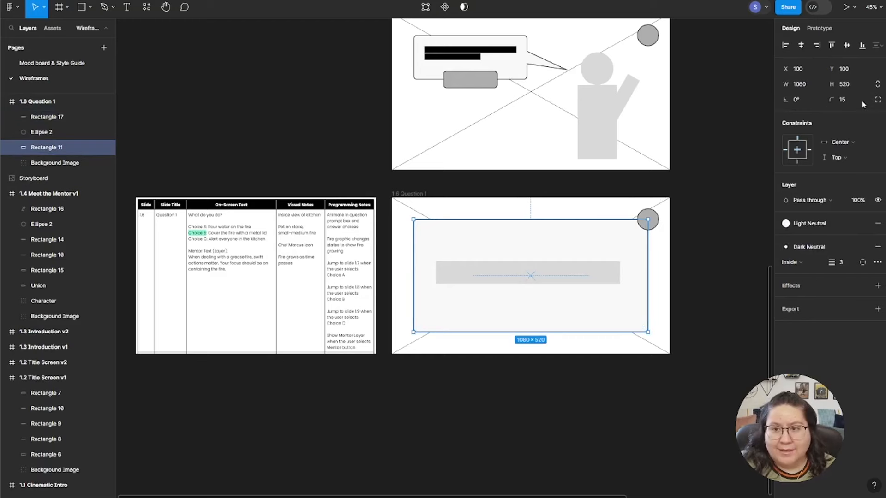
pyautogui.click(578, 266)
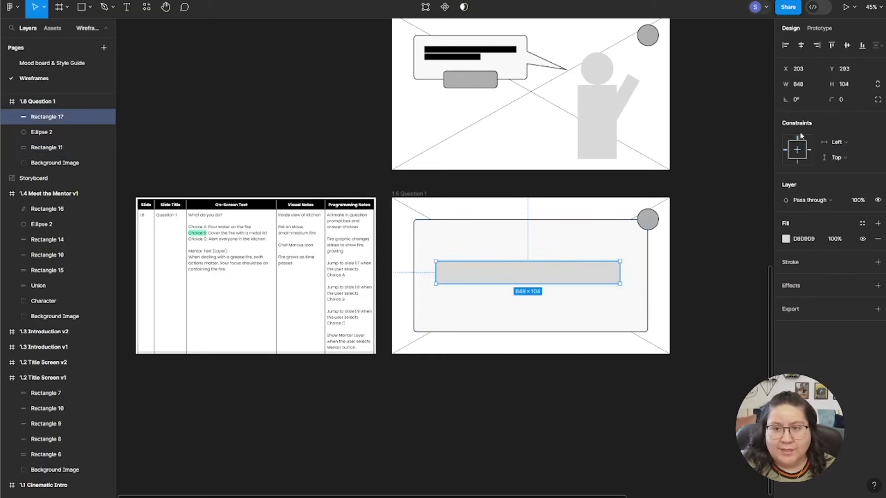
pyautogui.click(840, 100)
pyautogui.write('15')
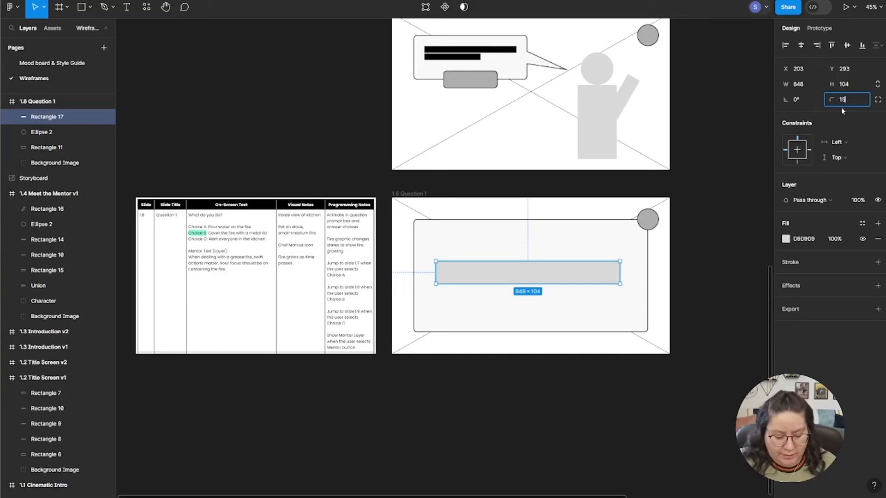
pyautogui.click(724, 169)
# Give the new answer rectangle a white FFFFFF fill and a black inside stroke of width 3
pyautogui.click(600, 283)
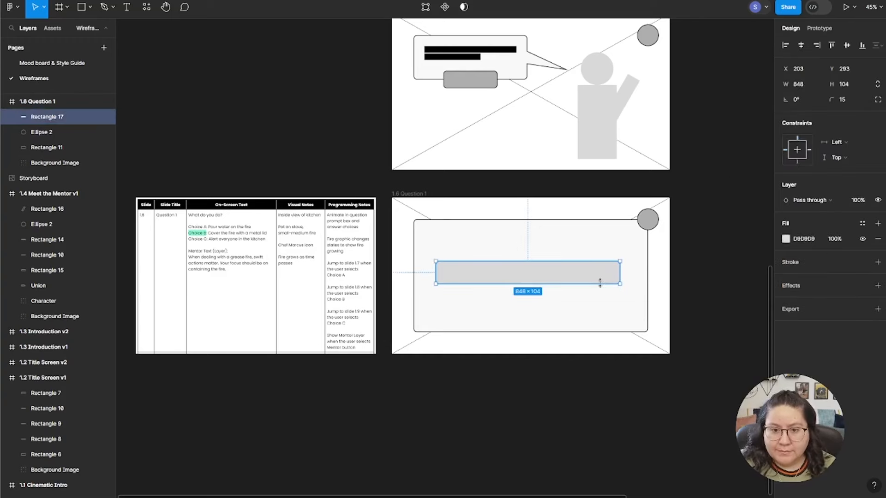
pyautogui.click(786, 239)
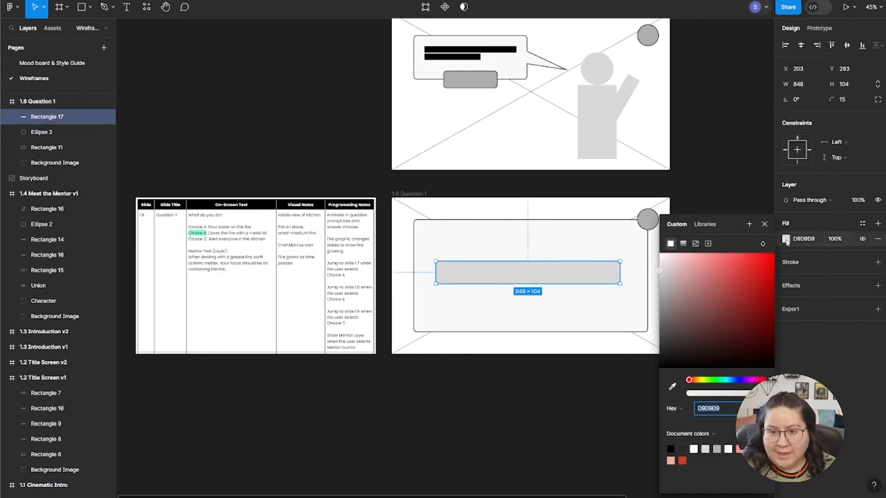
pyautogui.click(695, 449)
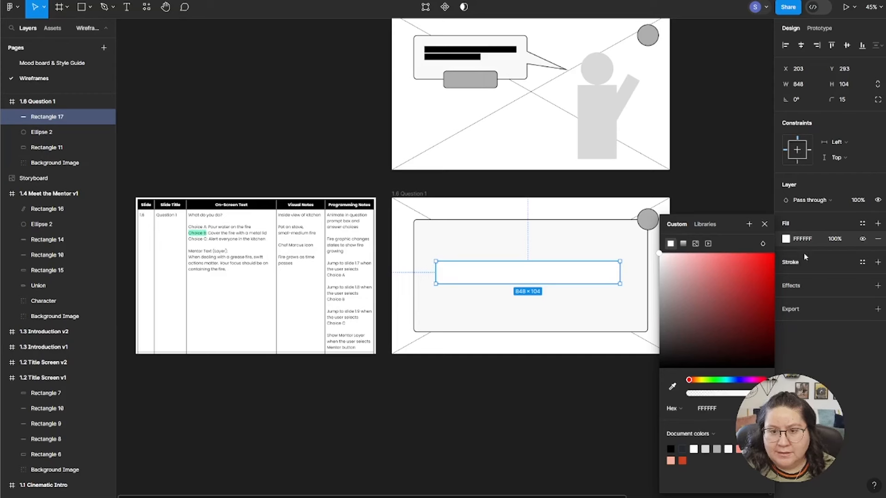
pyautogui.click(796, 267)
pyautogui.click(795, 263)
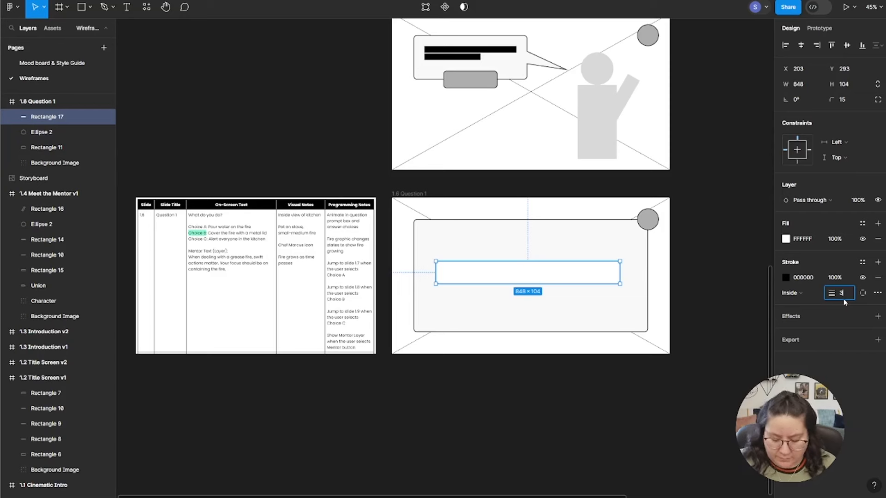
pyautogui.write('3')
pyautogui.press('Return')
pyautogui.click(722, 348)
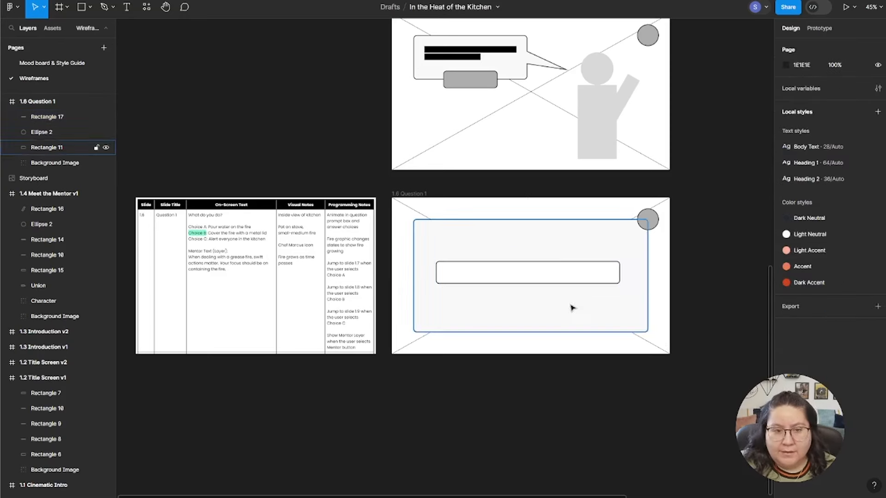
# Check the text bar margins in the 1.4 speech bubble and the question box's margins to the 1.6 Question 1 frame
pyautogui.click(547, 276)
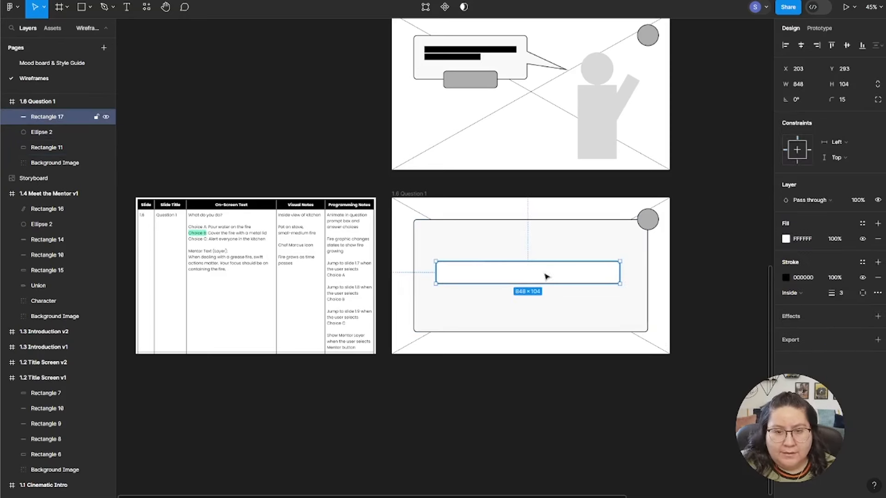
pyautogui.click(466, 223)
pyautogui.scroll(1, 433, 147)
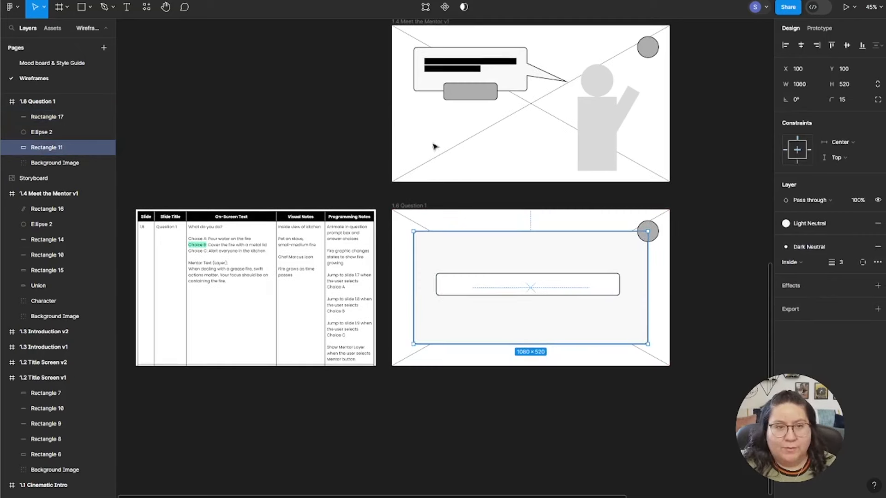
pyautogui.click(435, 63)
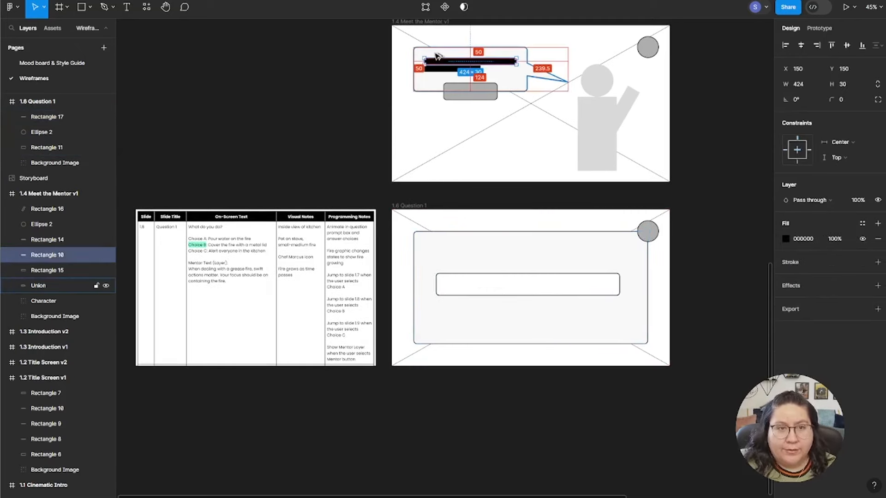
pyautogui.press('Escape')
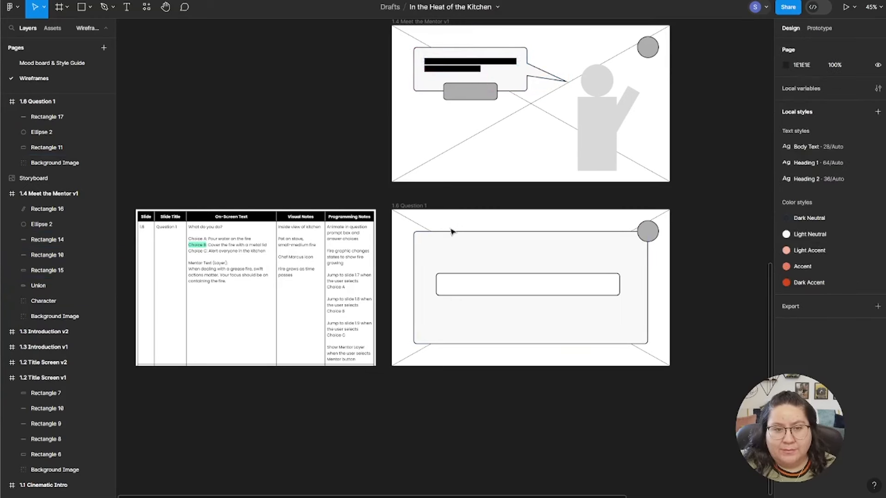
pyautogui.click(452, 235)
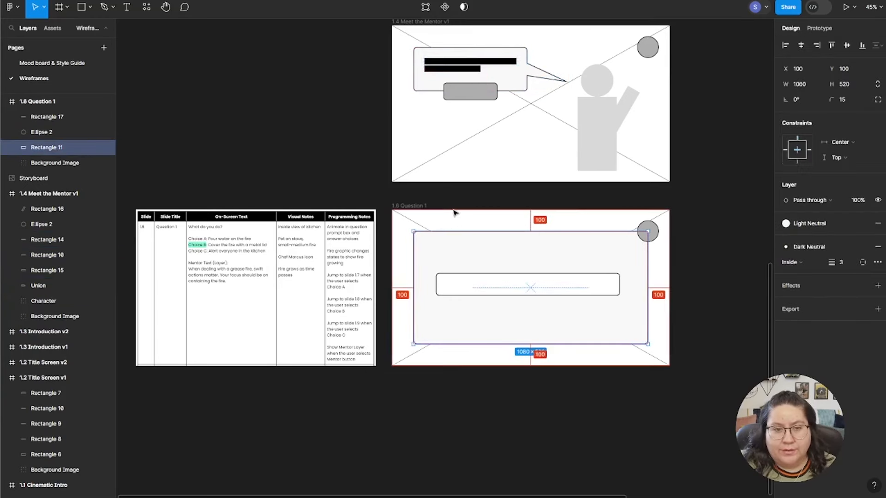
# Resize the white answer rectangle to a width of 850 and move its left edge to X 200
pyautogui.click(493, 276)
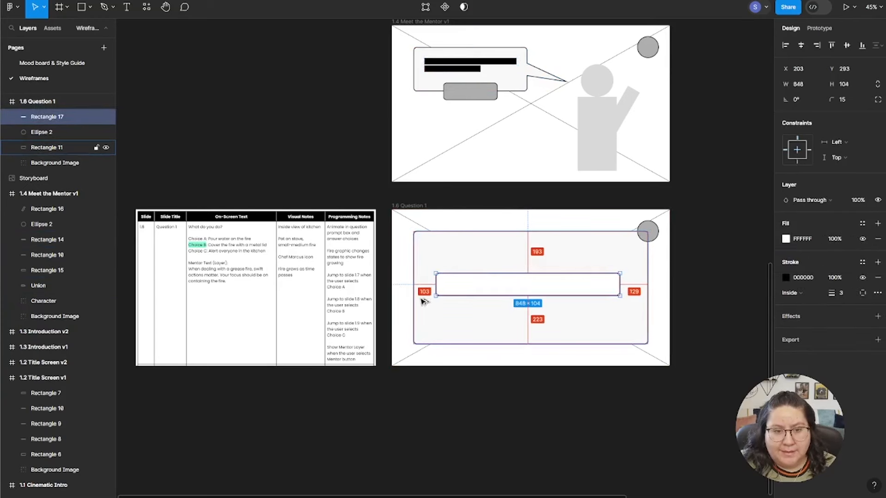
pyautogui.moveTo(437, 294); pyautogui.dragTo(427, 296)
pyautogui.press('alt')
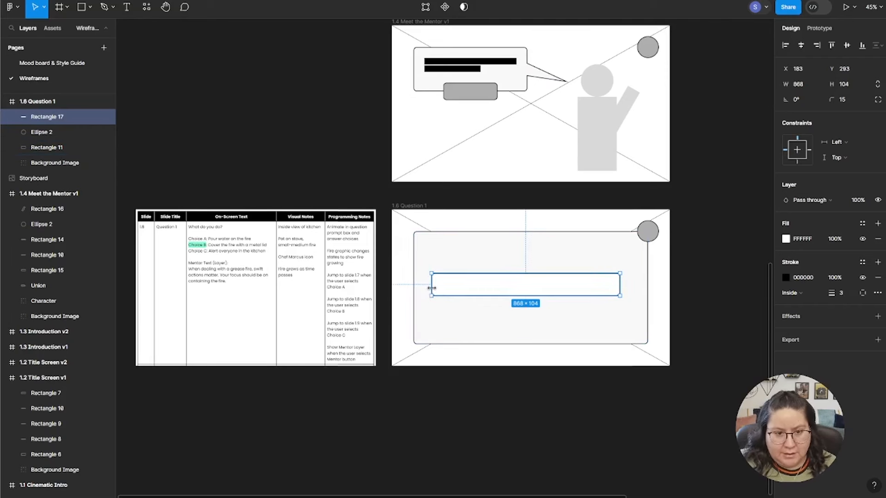
pyautogui.moveTo(432, 288); pyautogui.dragTo(435, 288)
pyautogui.press('alt')
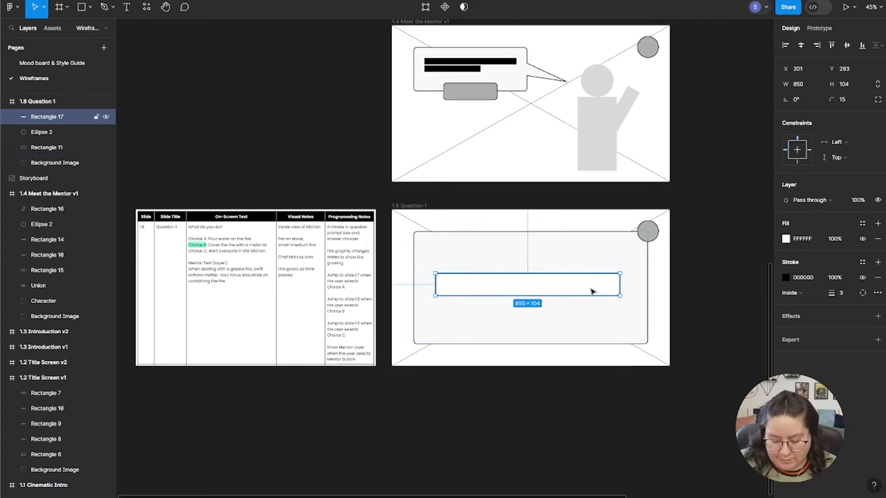
pyautogui.press('Left')
pyautogui.press('alt')
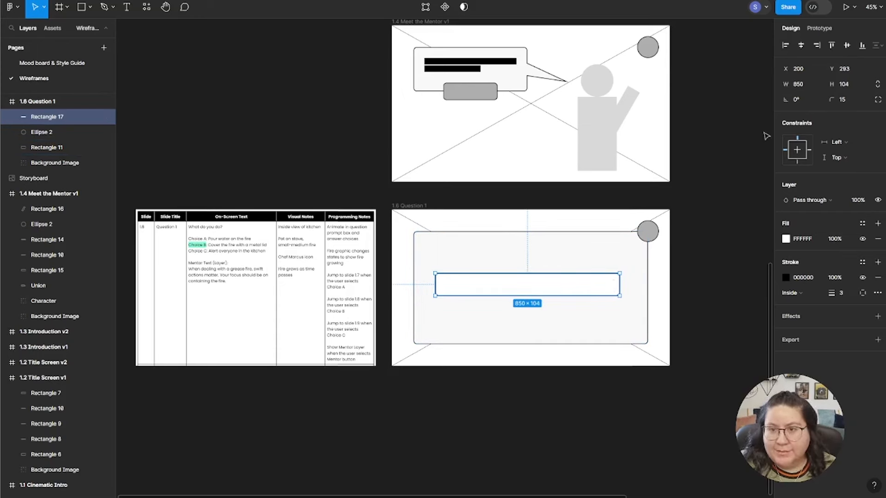
# Widen the white answer rectangle by 30 to 880, check its side margins, and set its height to 100
pyautogui.click(808, 84)
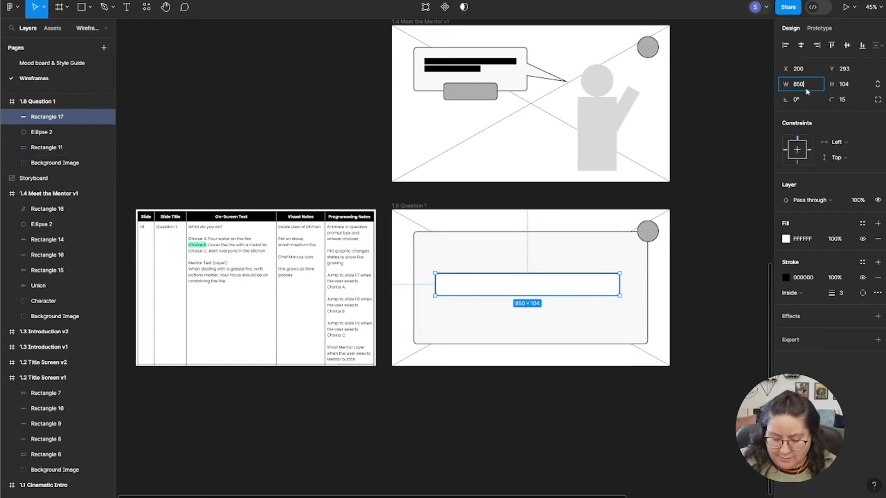
pyautogui.write('+30')
pyautogui.press('Return')
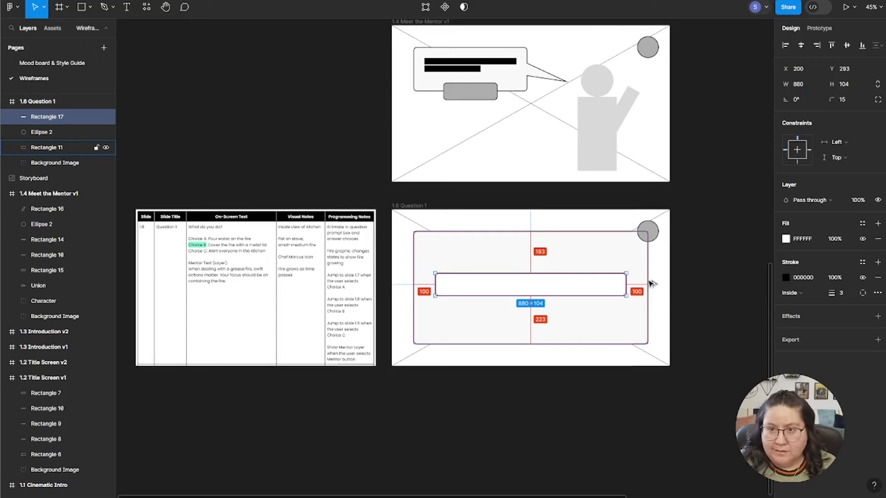
pyautogui.click(855, 85)
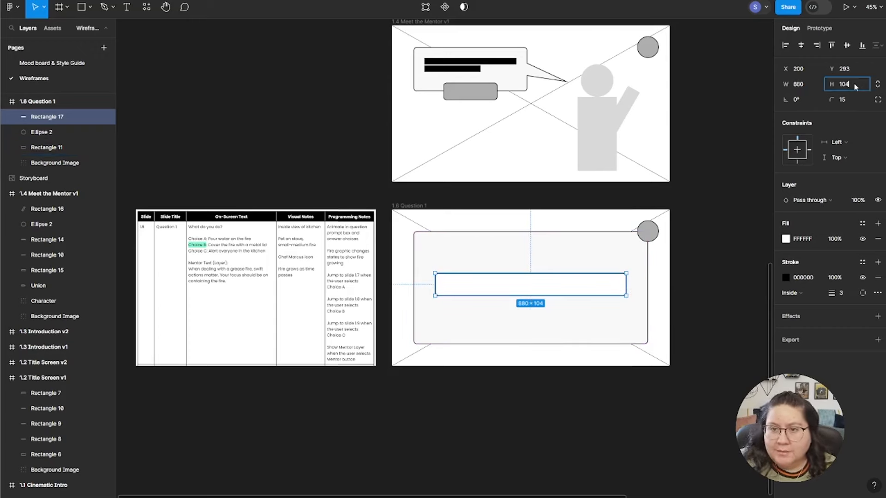
pyautogui.doubleClick(852, 86)
pyautogui.write('100')
pyautogui.press('Return')
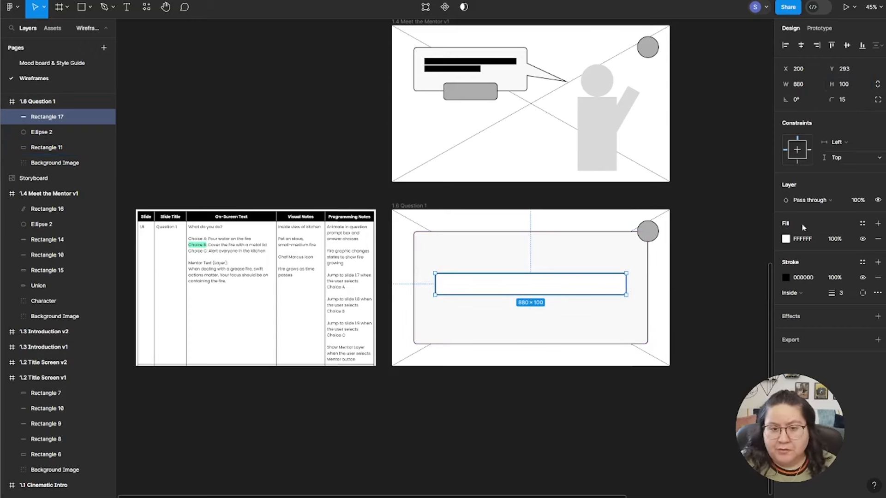
pyautogui.click(659, 418)
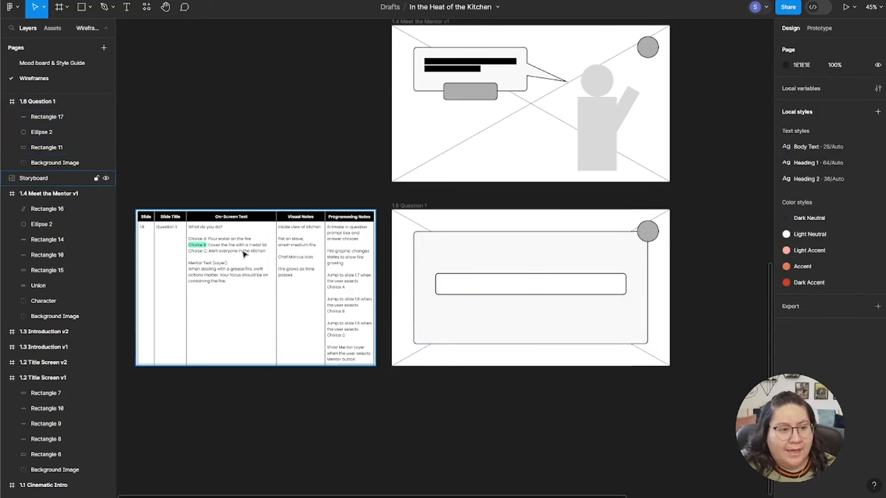
# Select the shorter black text bar in the 1.4 speech bubble and review the button designs in Style Guide v1
pyautogui.click(447, 69)
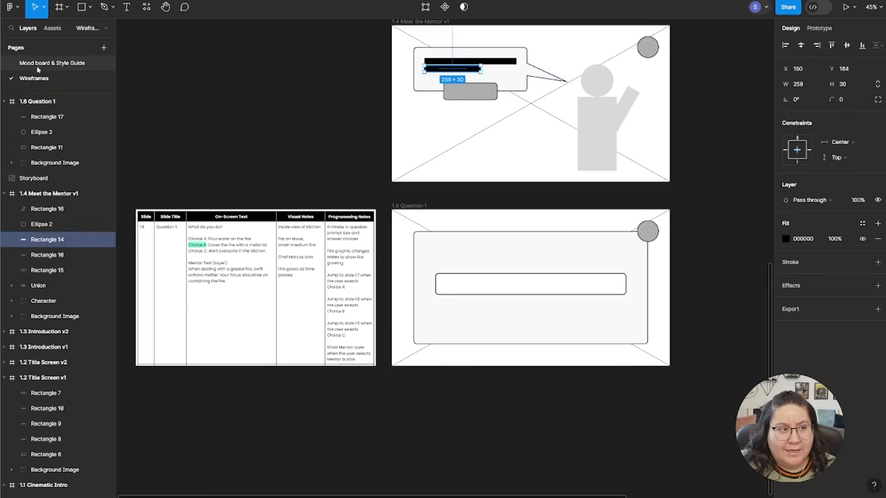
pyautogui.click(48, 64)
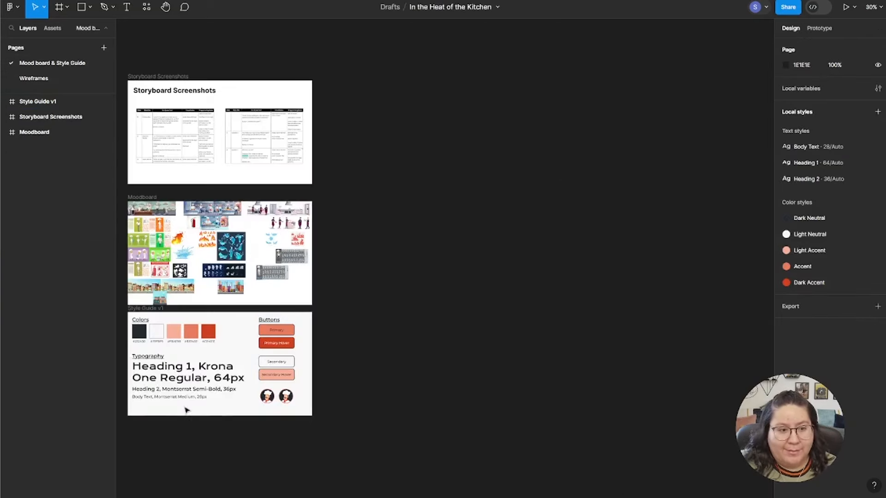
pyautogui.hscroll(-5, 204, 405)
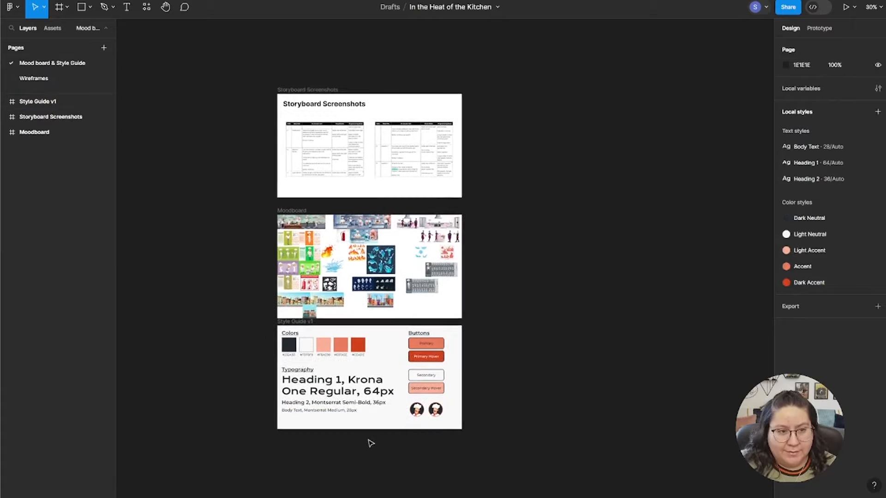
pyautogui.scroll(5, 369, 441)
pyautogui.moveTo(370, 441); pyautogui.dragTo(459, 429)
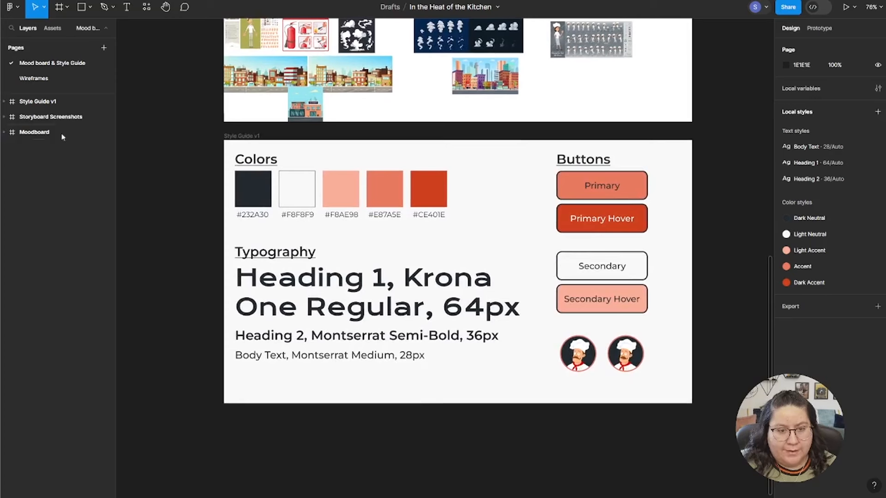
pyautogui.click(42, 78)
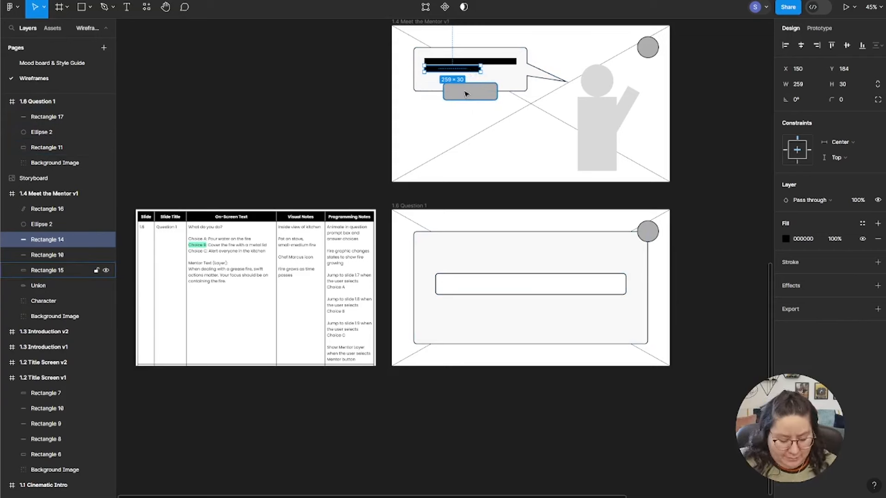
# Paste a copy of the 1.4 frame's shorter black text bar into 1.6 Question 1 and move it inside the white answer rectangle
pyautogui.click(478, 290)
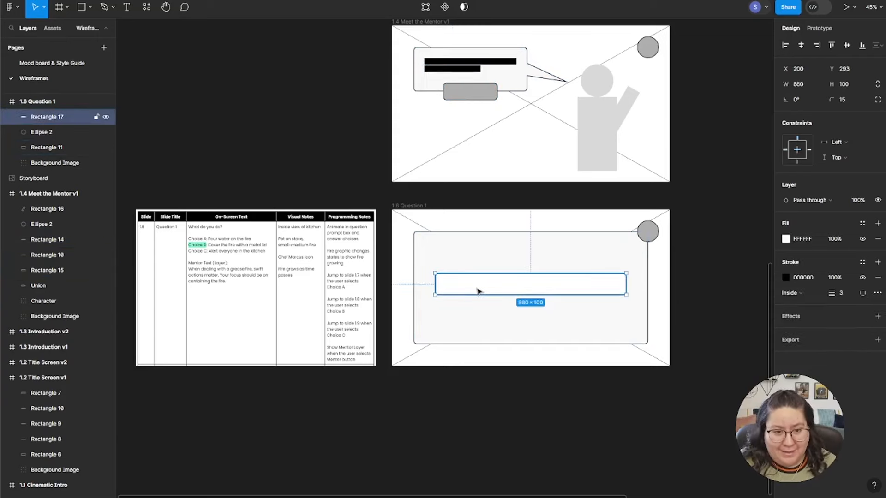
pyautogui.rightClick(478, 291)
pyautogui.click(482, 224)
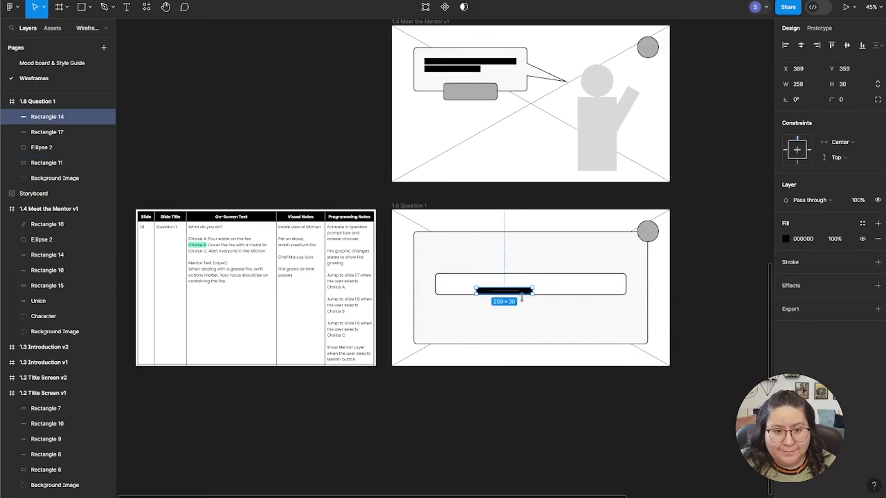
pyautogui.moveTo(511, 293); pyautogui.dragTo(483, 287)
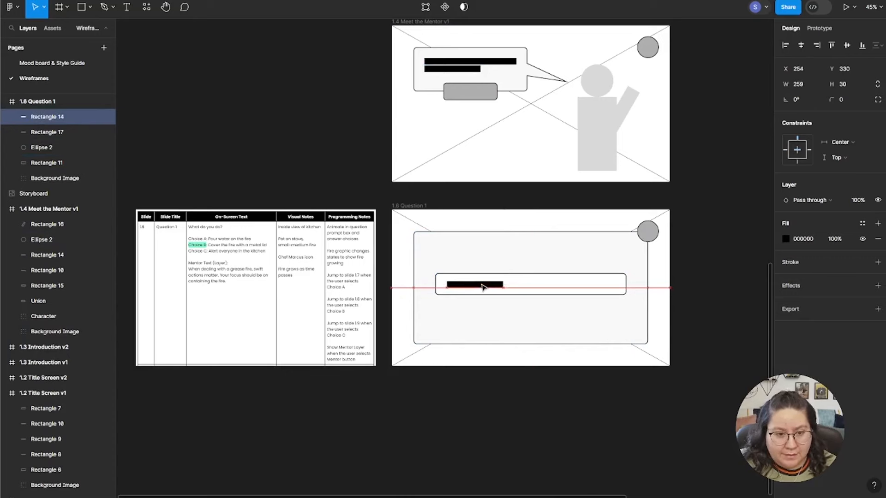
# Nudge the pasted black text bar to X 250, leaving 50 to the white answer rectangle's left edge
pyautogui.press('alt')
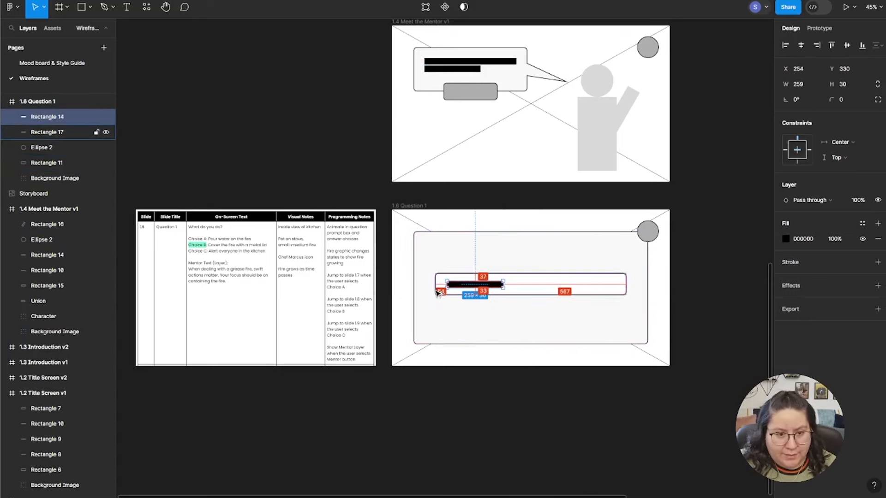
pyautogui.press('Left')
pyautogui.press('Left')
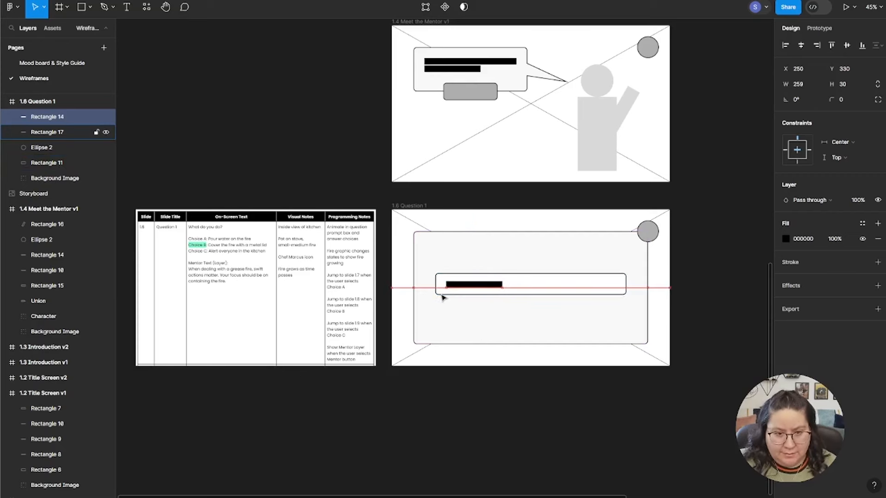
pyautogui.press('alt')
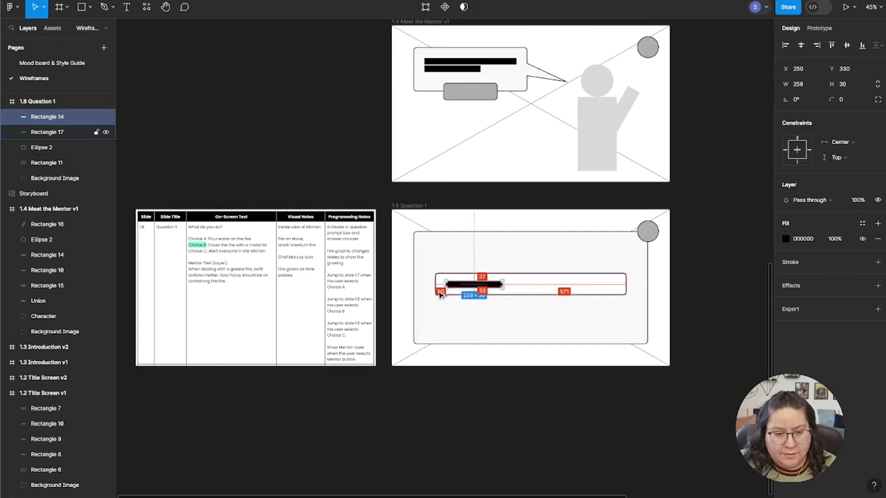
# Align the black text bar with the white answer rectangle on both its vertical and horizontal centers
pyautogui.keyDown('shift'); pyautogui.click(441, 294); pyautogui.keyUp('shift')
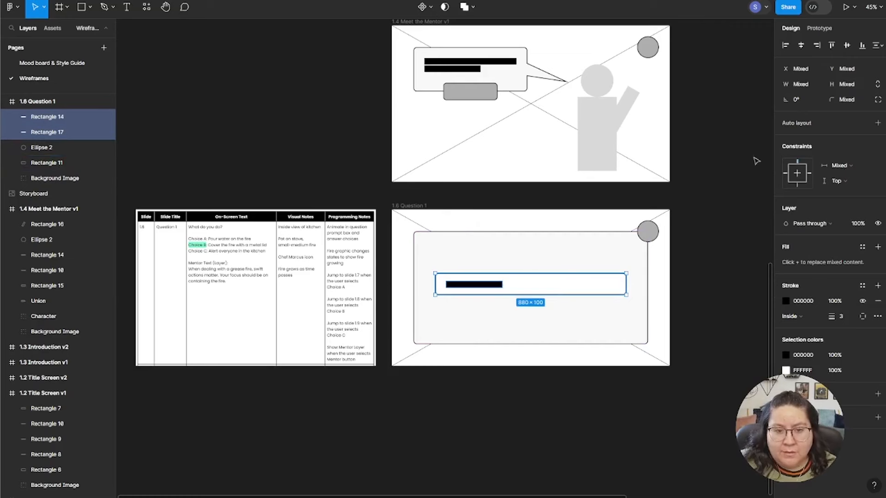
pyautogui.click(847, 47)
pyautogui.click(805, 46)
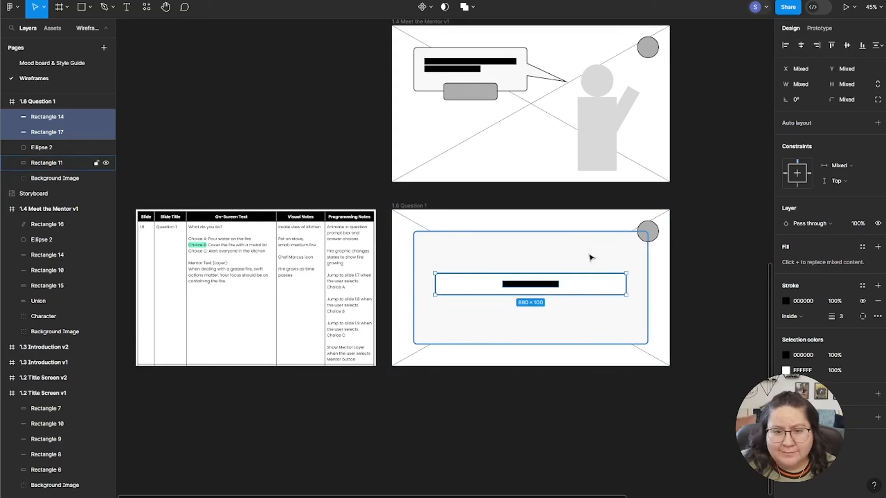
pyautogui.click(682, 267)
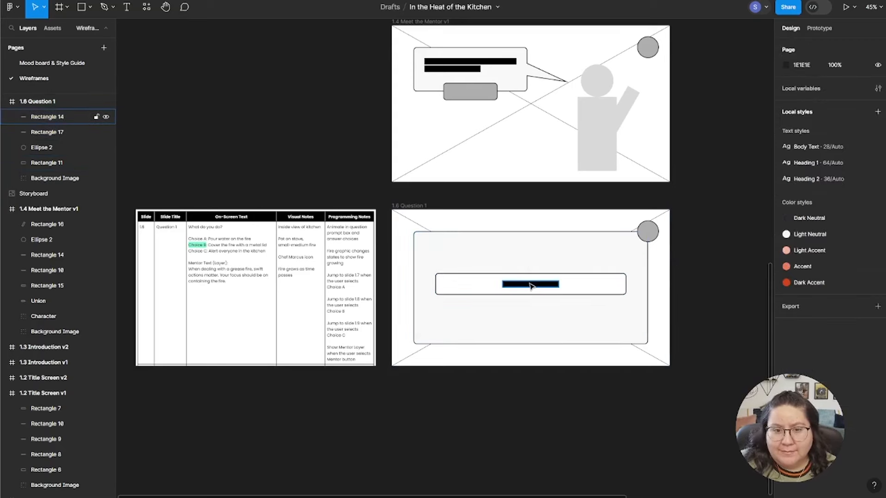
# Nudge the black text bar to X 250 and check its margins inside the white answer rectangle
pyautogui.click(528, 284)
pyautogui.hotkey('shift', 'Left')
pyautogui.hotkey('shift', 'Left')
pyautogui.hotkey('shift', 'Left')
pyautogui.hotkey('shift', 'Left')
pyautogui.hotkey('shift', 'Left')
pyautogui.hotkey('shift', 'Left')
pyautogui.hotkey('shift', 'Left')
pyautogui.hotkey('shift', 'Left')
pyautogui.hotkey('shift', 'Left')
pyautogui.hotkey('shift', 'Left')
pyautogui.hotkey('shift', 'Left')
pyautogui.hotkey('shift', 'Left')
pyautogui.hotkey('shift', 'Left')
pyautogui.hotkey('shift', 'Left')
pyautogui.hotkey('shift', 'Left')
pyautogui.hotkey('shift', 'Left')
pyautogui.hotkey('shift', 'Left')
pyautogui.hotkey('shift', 'Left')
pyautogui.hotkey('shift', 'Left')
pyautogui.hotkey('shift', 'Left')
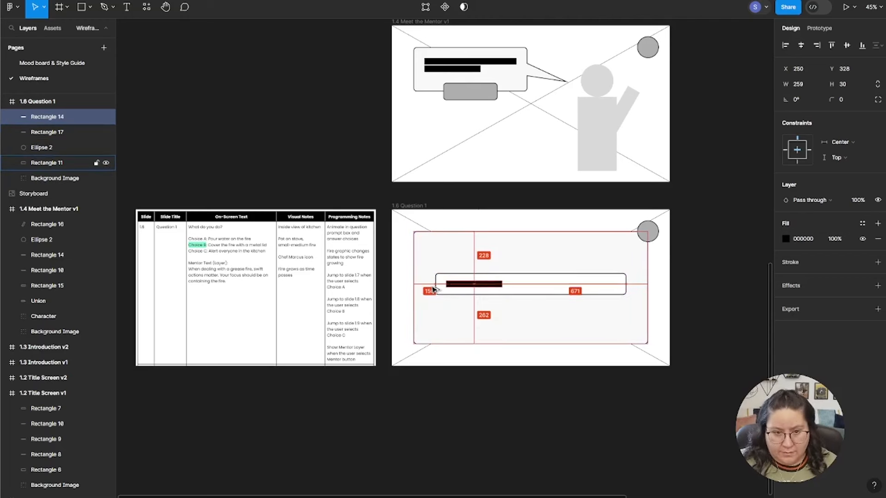
pyautogui.hotkey('shift', 'Left')
pyautogui.hotkey('shift', 'Left')
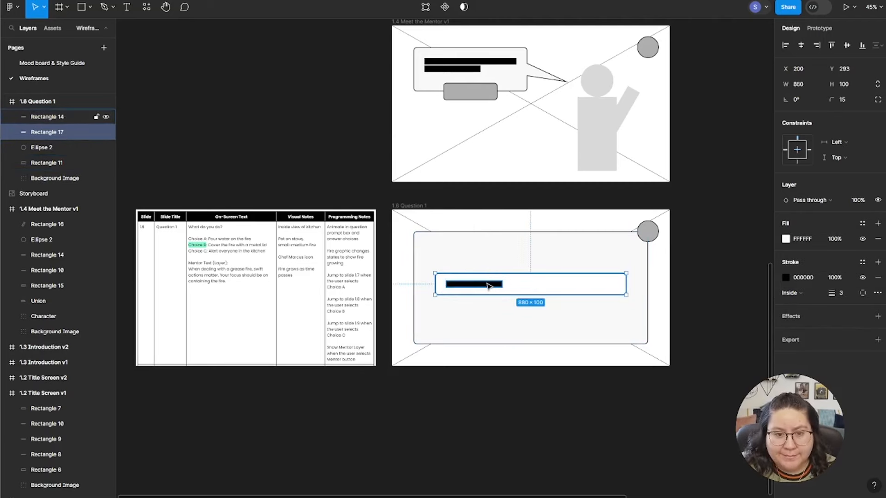
pyautogui.press('alt')
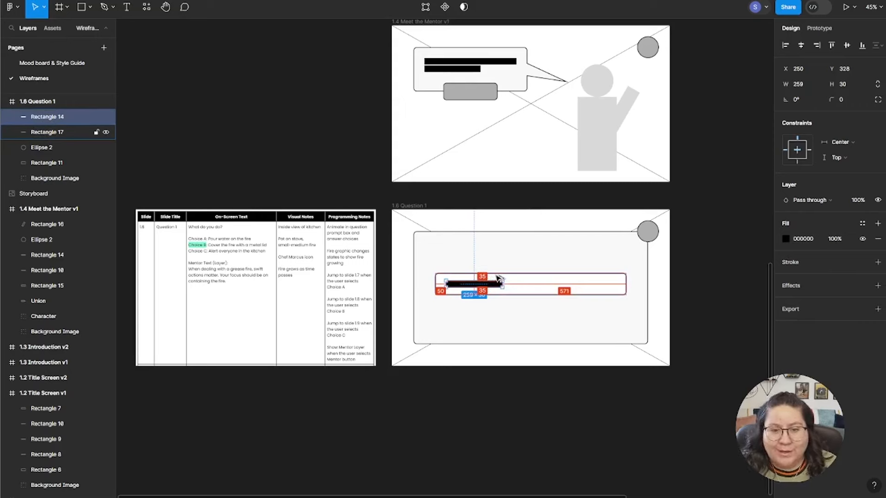
# Set the white answer rectangle's height to 130 and vertically center the black text bar in it
pyautogui.click(534, 278)
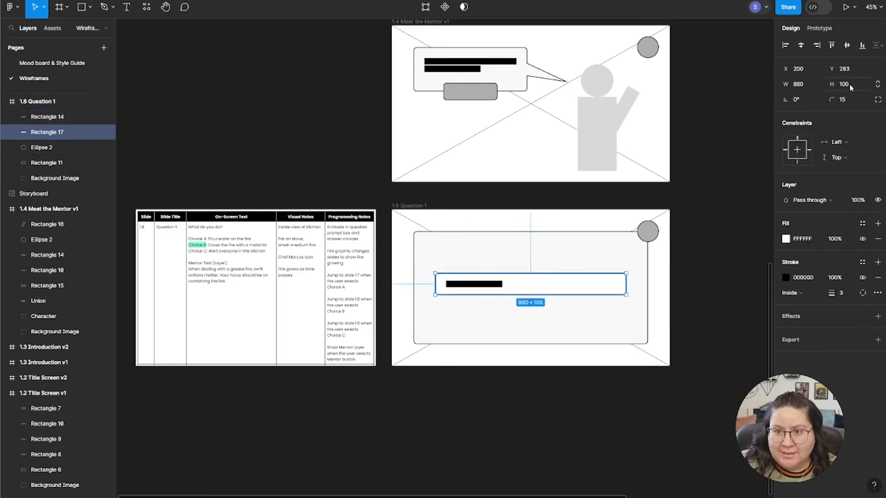
pyautogui.press('Return')
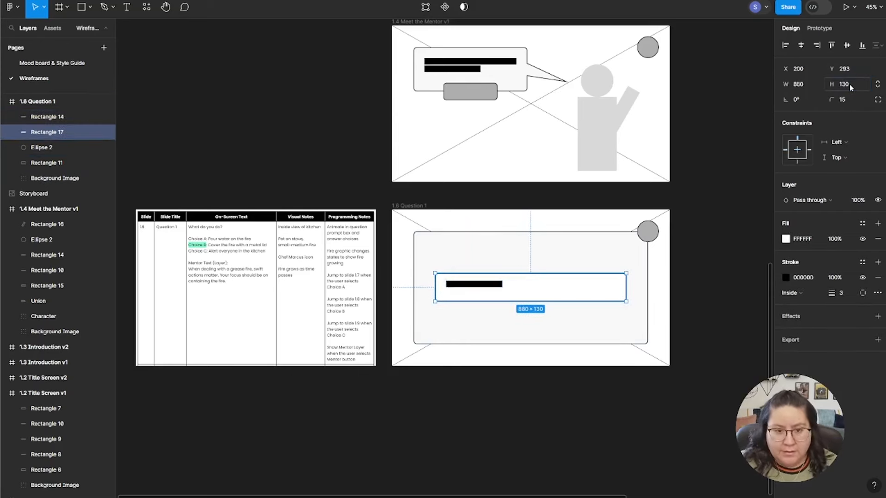
pyautogui.keyDown('shift'); pyautogui.click(478, 287); pyautogui.keyUp('shift')
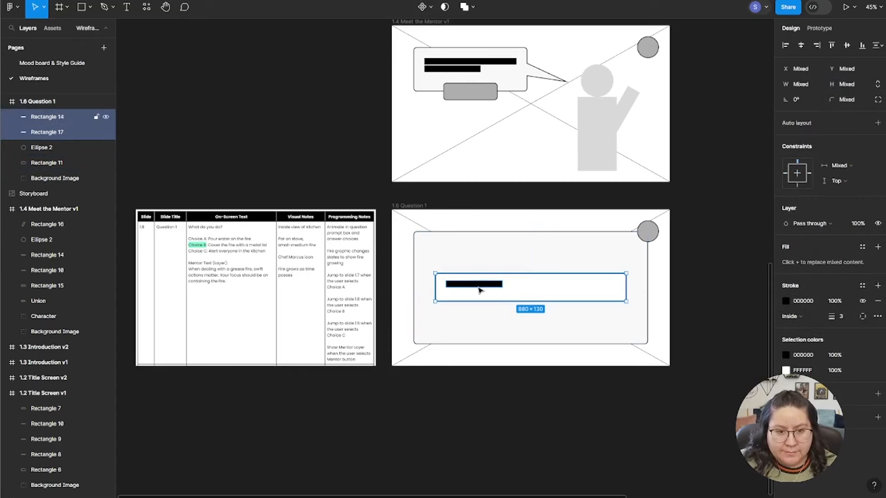
pyautogui.click(846, 46)
pyautogui.click(702, 326)
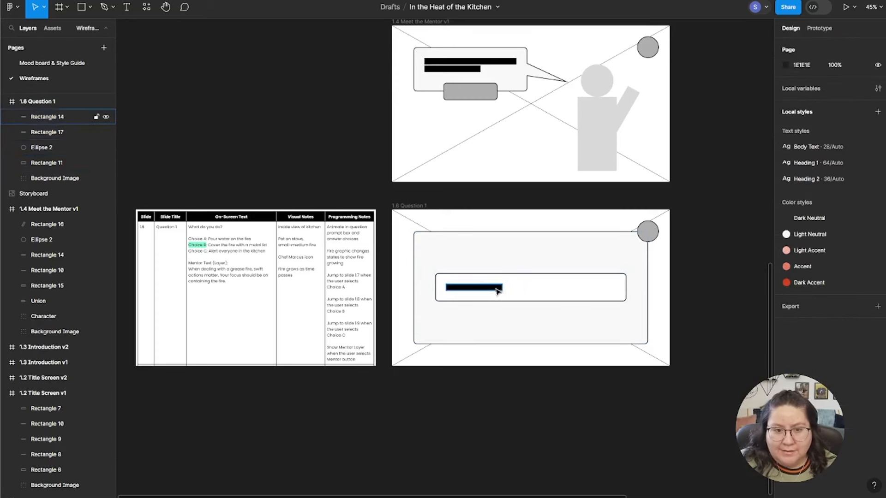
# Stretch the black text bar's right end to a width of about 623 inside the answer rectangle
pyautogui.click(503, 289)
pyautogui.moveTo(503, 287); pyautogui.dragTo(582, 287)
pyautogui.click(692, 325)
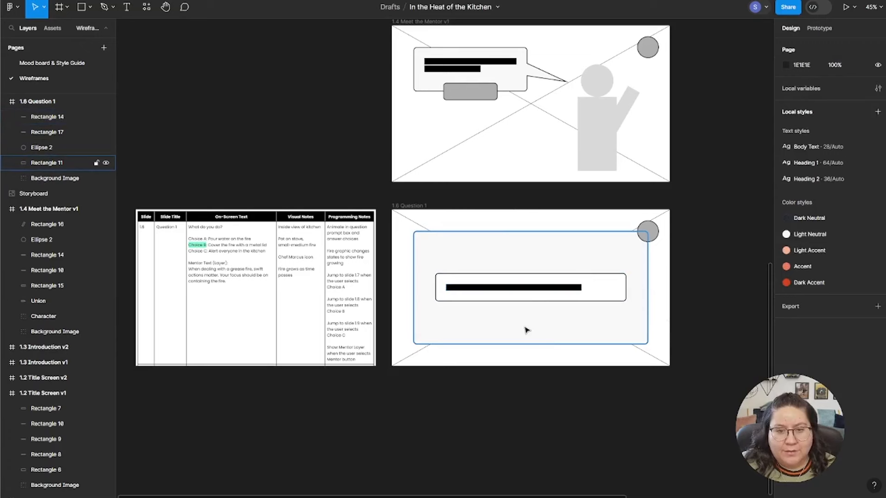
# Duplicate the answer rectangle with its text bar once below and once above the original within the gray question box
pyautogui.click(512, 290)
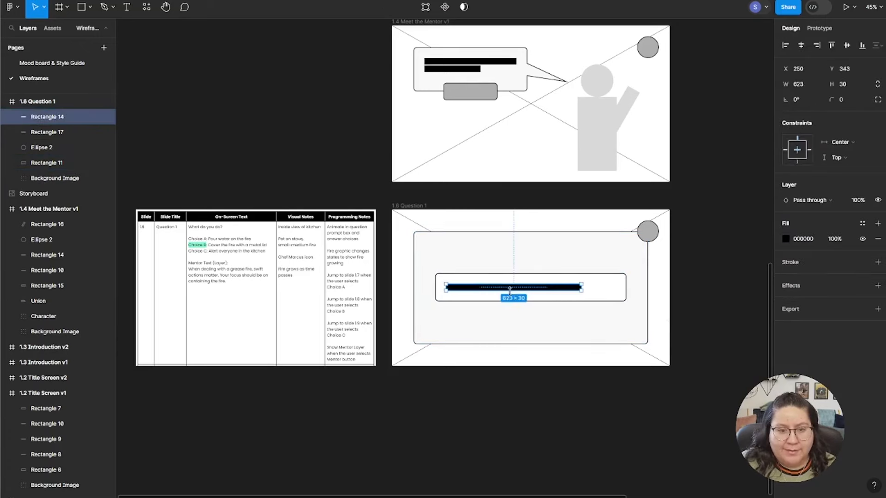
pyautogui.keyDown('shift'); pyautogui.click(512, 300); pyautogui.keyUp('shift')
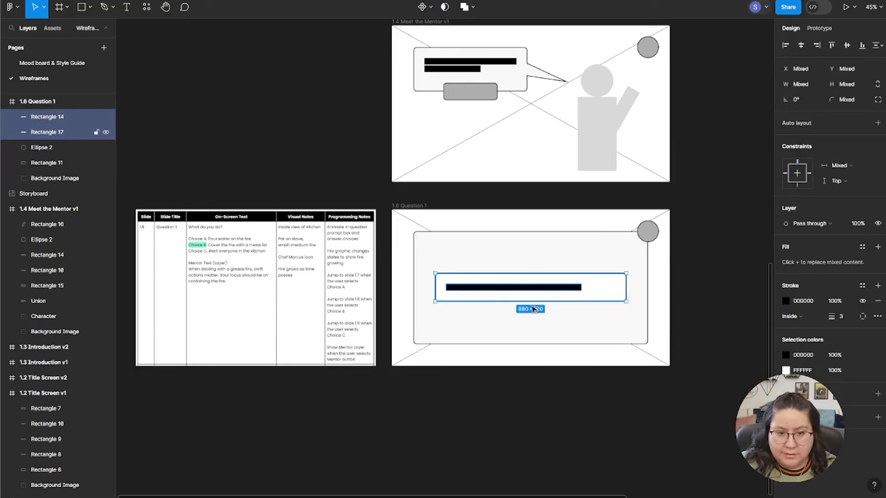
pyautogui.moveTo(530, 301); pyautogui.dragTo(534, 329)
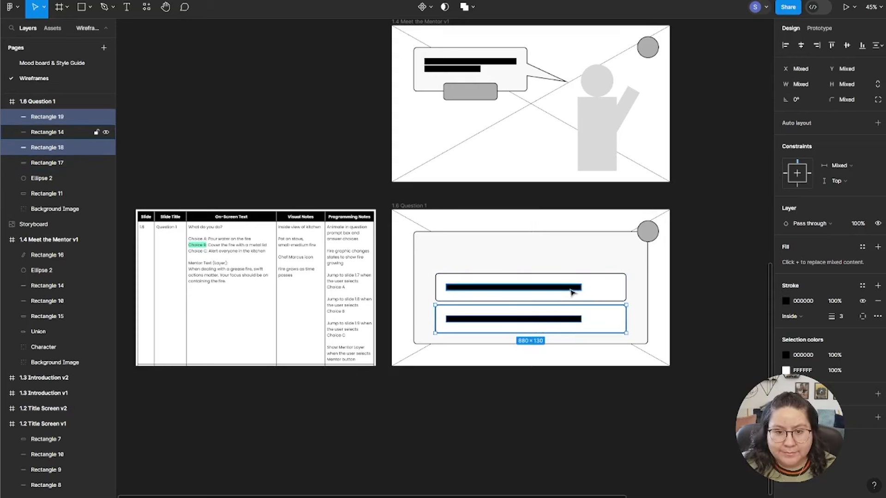
pyautogui.moveTo(600, 315); pyautogui.dragTo(600, 256)
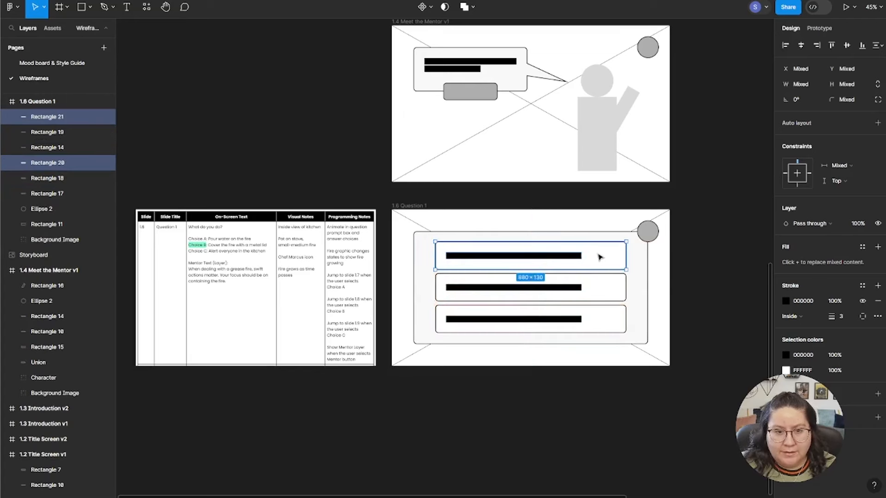
pyautogui.click(595, 418)
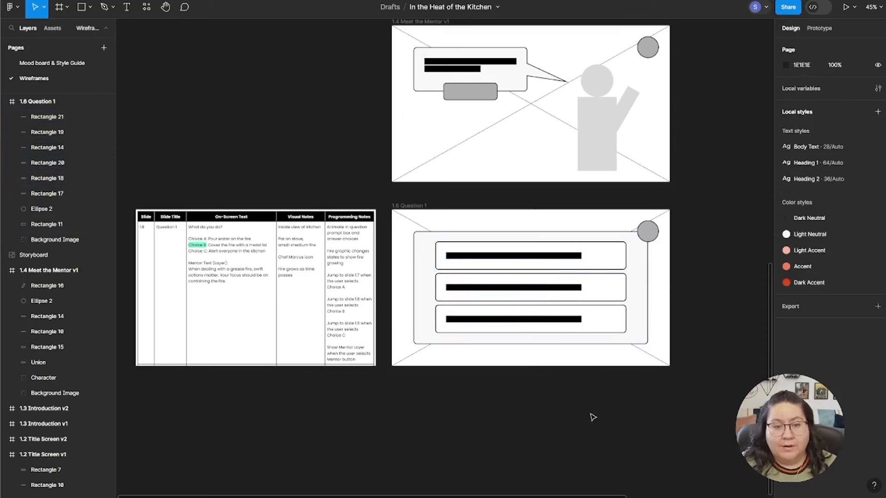
# Set the lowest answer rectangle's height to 100 and vertically center its black text bar in it
pyautogui.scroll(6, 593, 415)
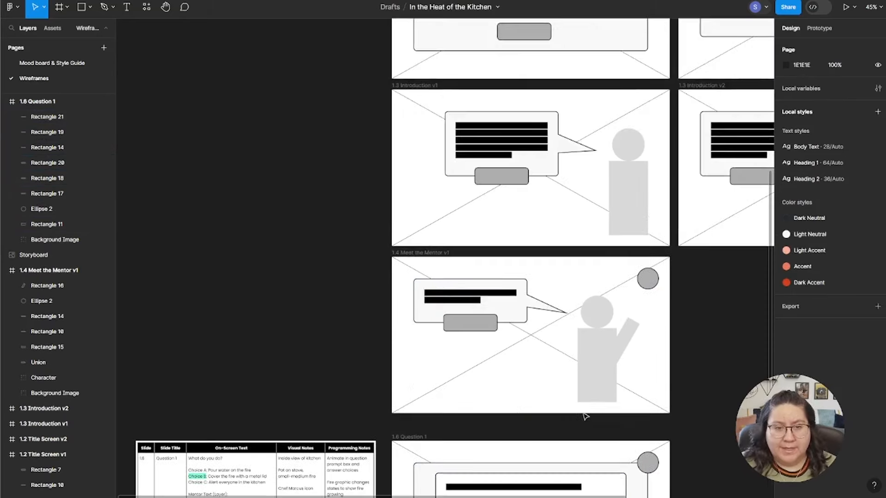
pyautogui.scroll(1, 582, 409)
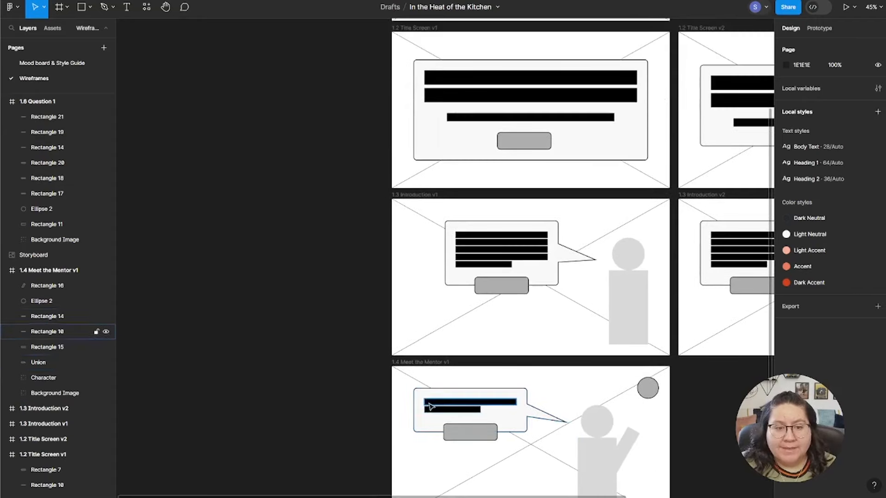
pyautogui.scroll(-9, 406, 407)
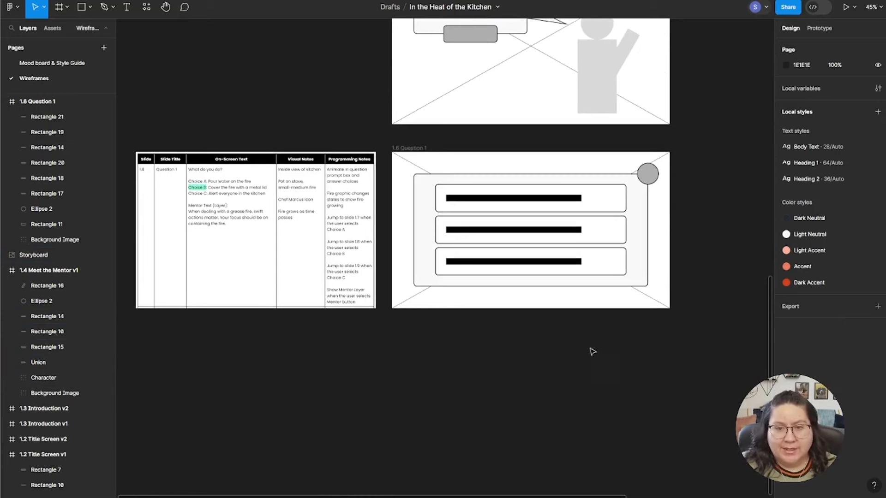
pyautogui.scroll(2, 595, 345)
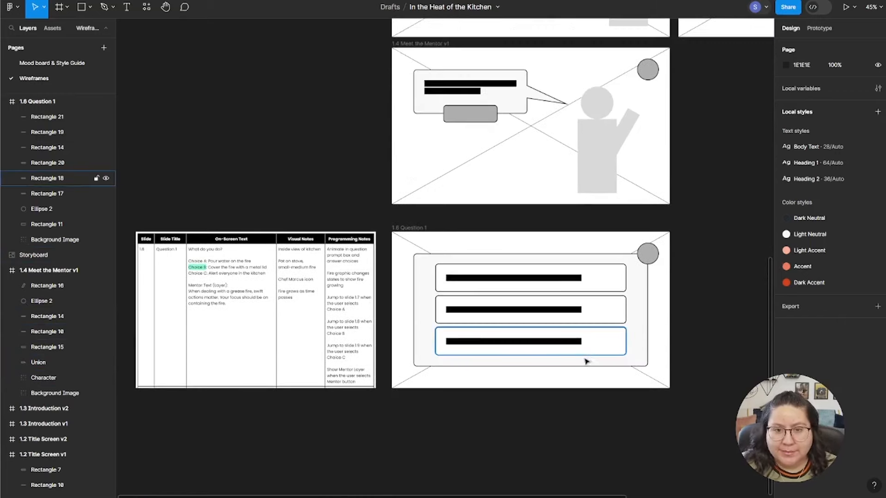
pyautogui.click(551, 342)
pyautogui.click(552, 343)
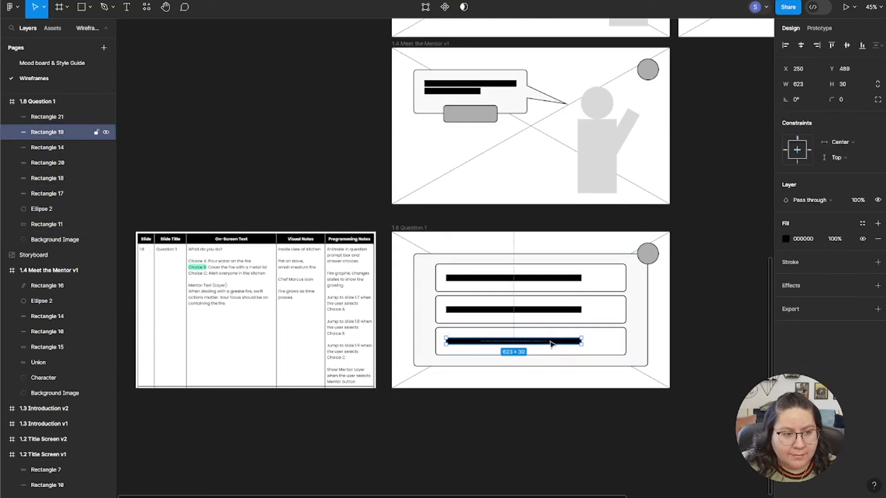
pyautogui.click(481, 337)
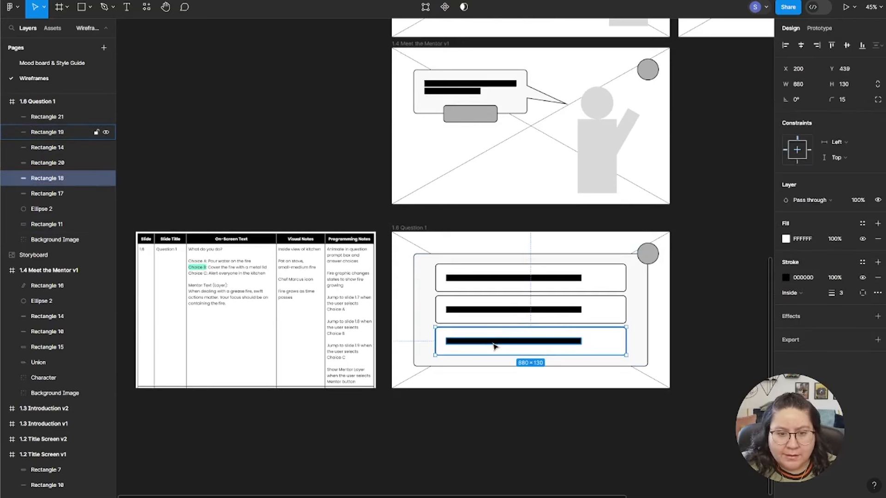
pyautogui.click(492, 344)
pyautogui.keyDown('shift'); pyautogui.click(497, 337); pyautogui.keyUp('shift')
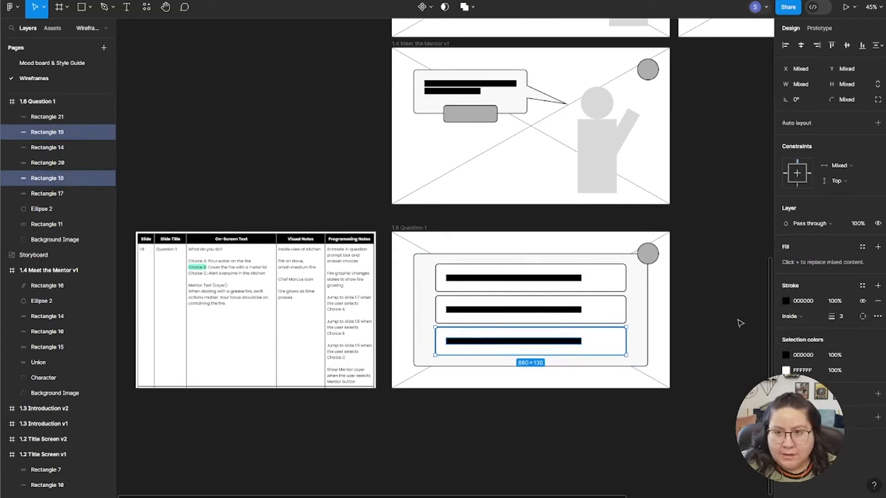
pyautogui.click(614, 345)
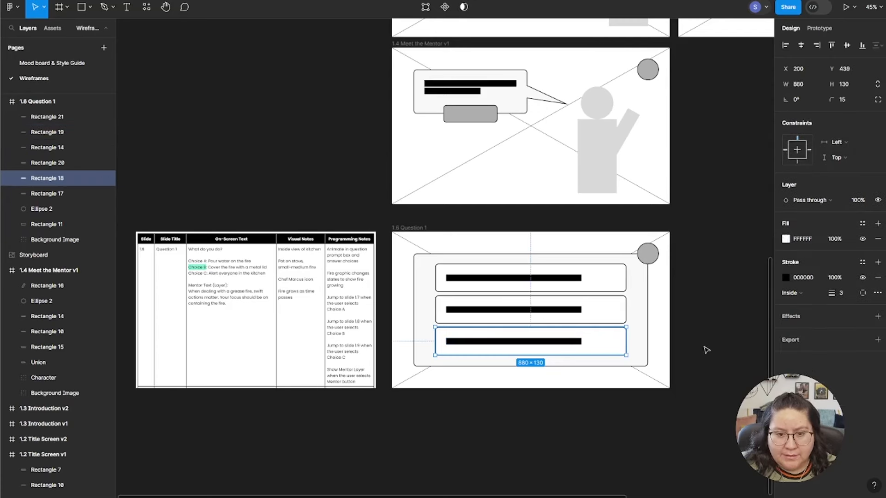
pyautogui.click(648, 350)
pyautogui.click(591, 346)
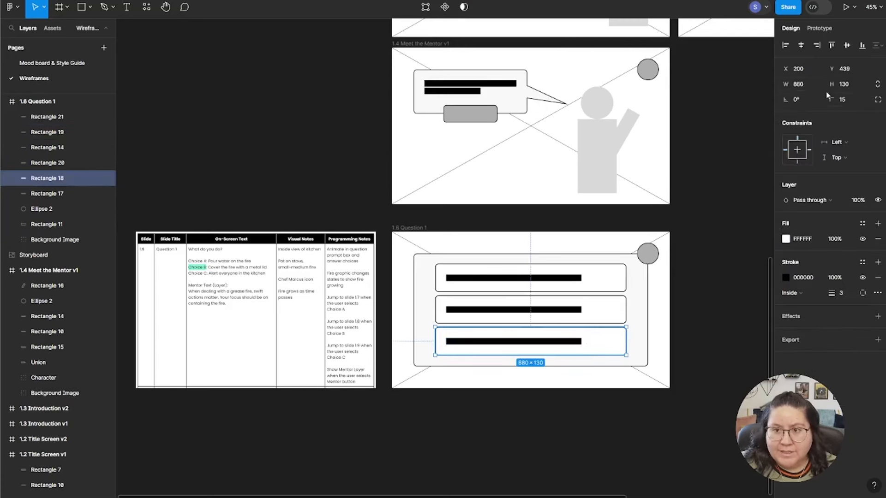
pyautogui.click(849, 86)
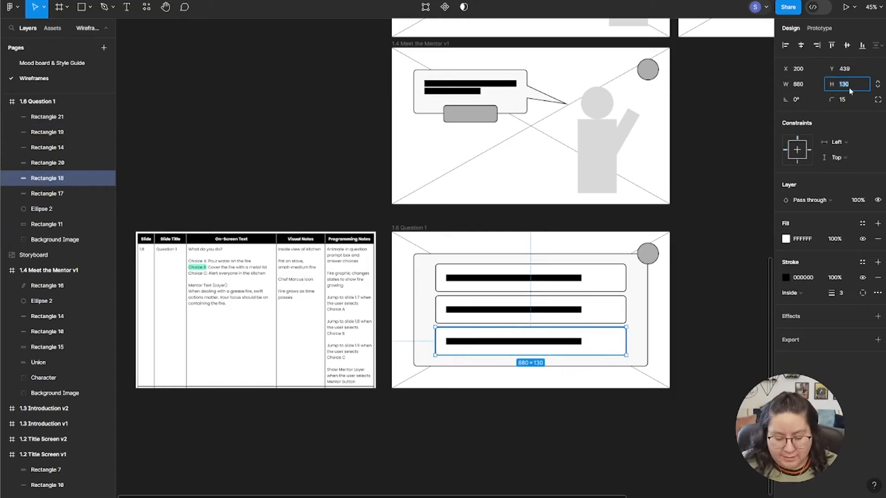
pyautogui.press('Return')
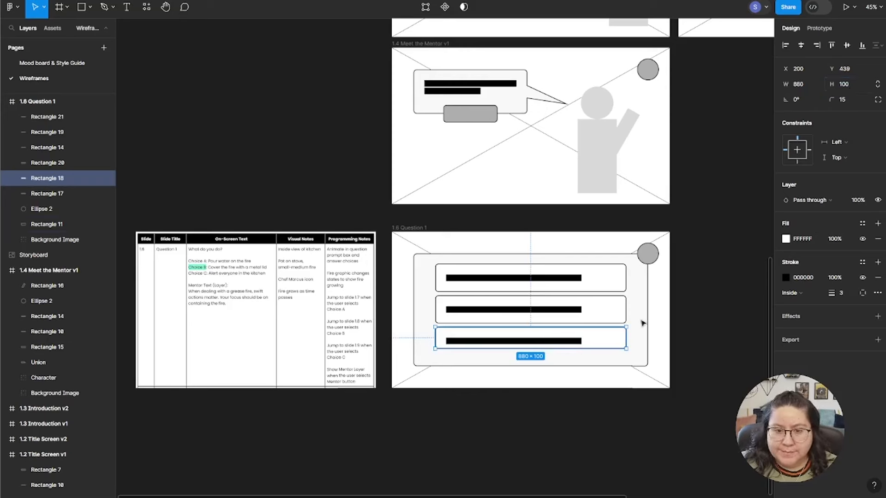
pyautogui.keyDown('shift'); pyautogui.click(572, 341); pyautogui.keyUp('shift')
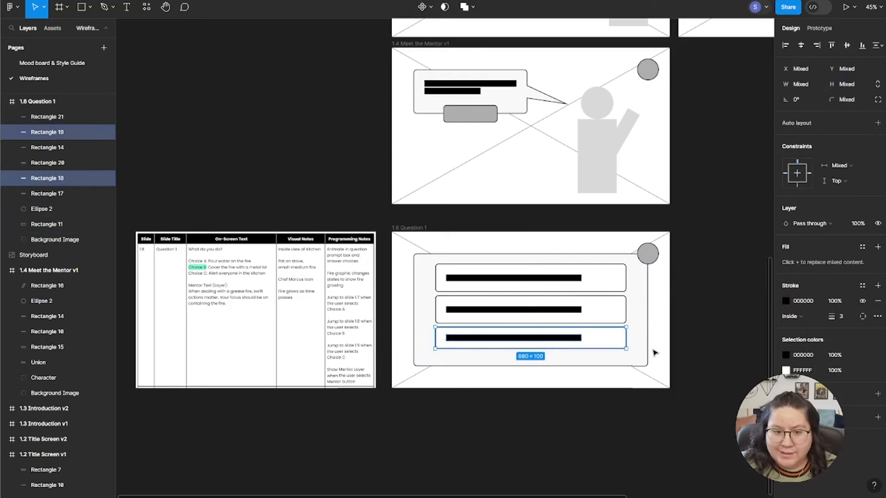
pyautogui.click(722, 356)
# Check the lowest text bar's margins, reduce its answer rectangle's height by 20 to 80, and vertically center the bar in it
pyautogui.click(571, 338)
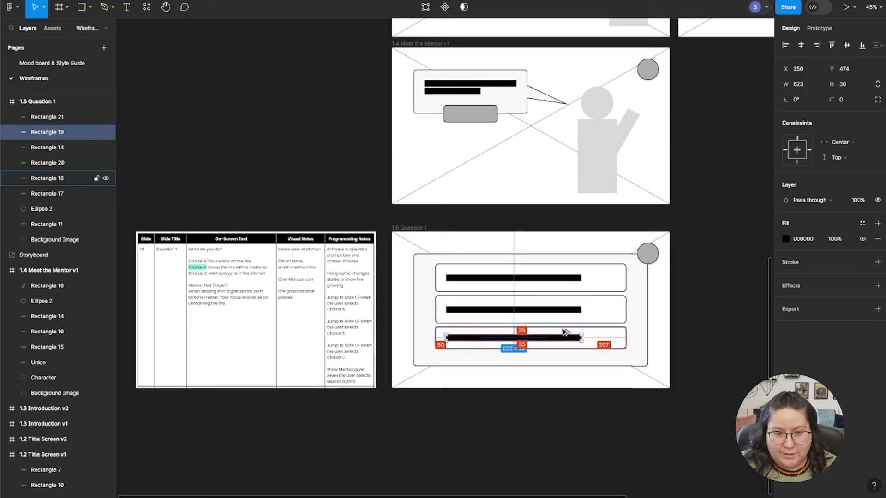
pyautogui.click(739, 355)
pyautogui.click(602, 343)
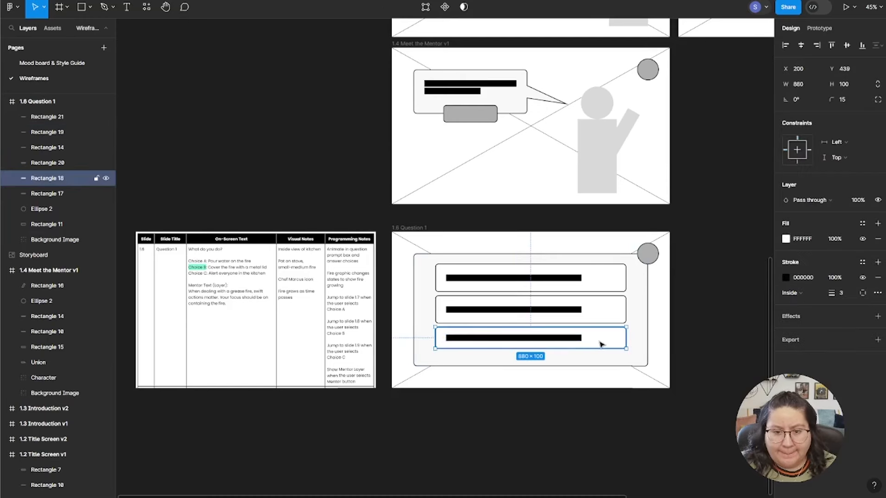
pyautogui.click(849, 85)
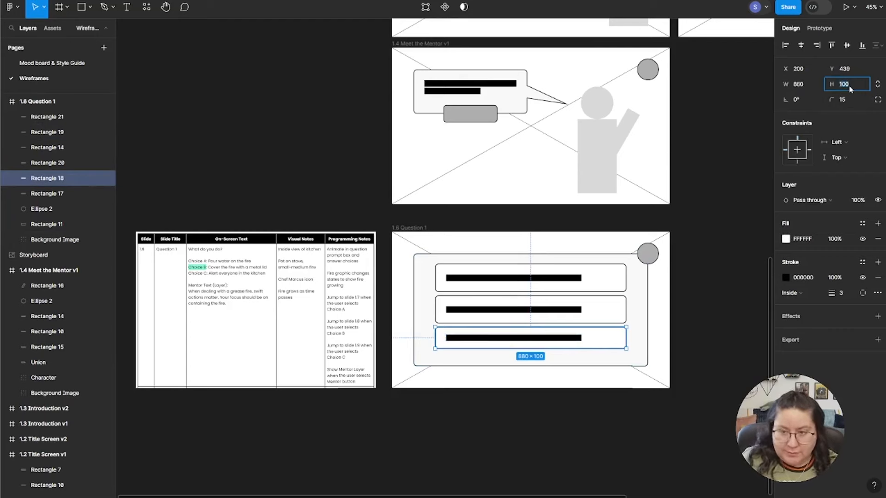
pyautogui.write('-20')
pyautogui.press('Return')
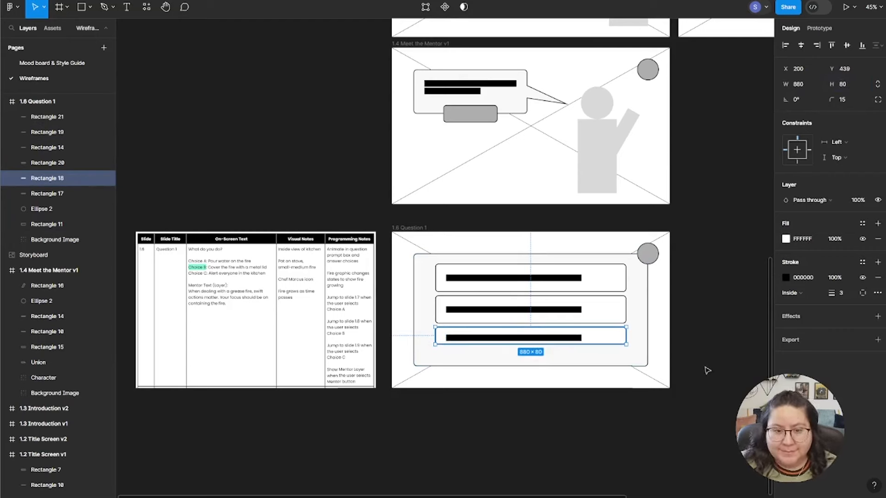
pyautogui.keyDown('shift'); pyautogui.click(69, 132); pyautogui.keyUp('shift')
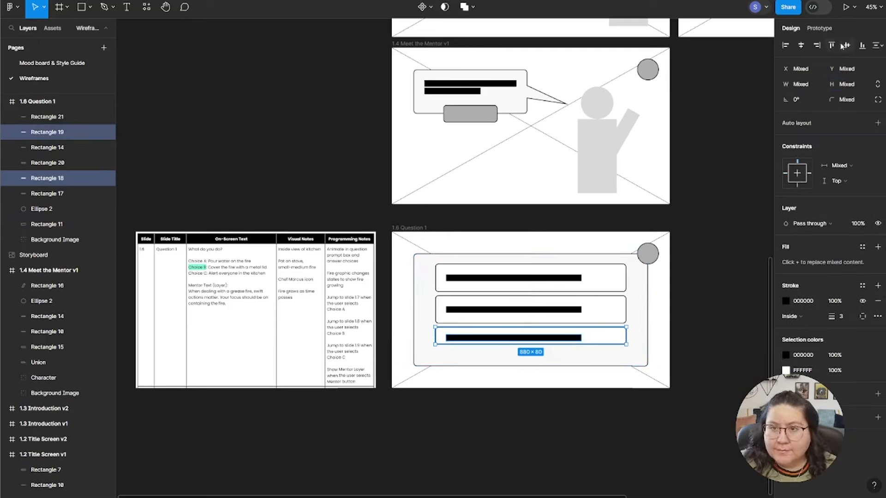
pyautogui.click(708, 290)
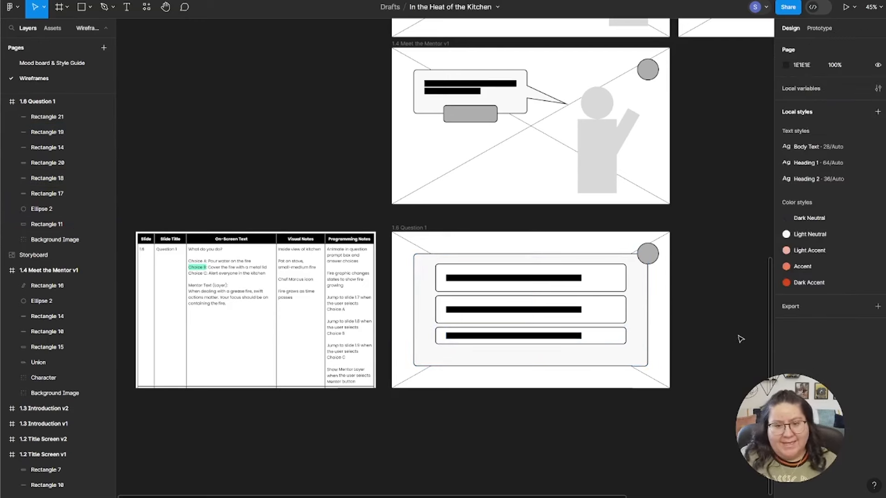
pyautogui.click(609, 336)
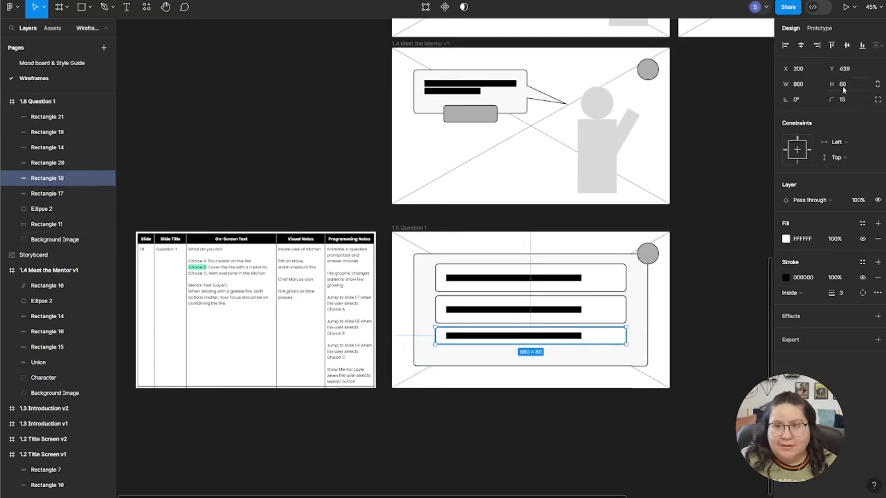
# Set the lowest answer rectangle's height to 100 and vertically center its black text bar inside it
pyautogui.click(846, 84)
pyautogui.write('100')
pyautogui.press('Return')
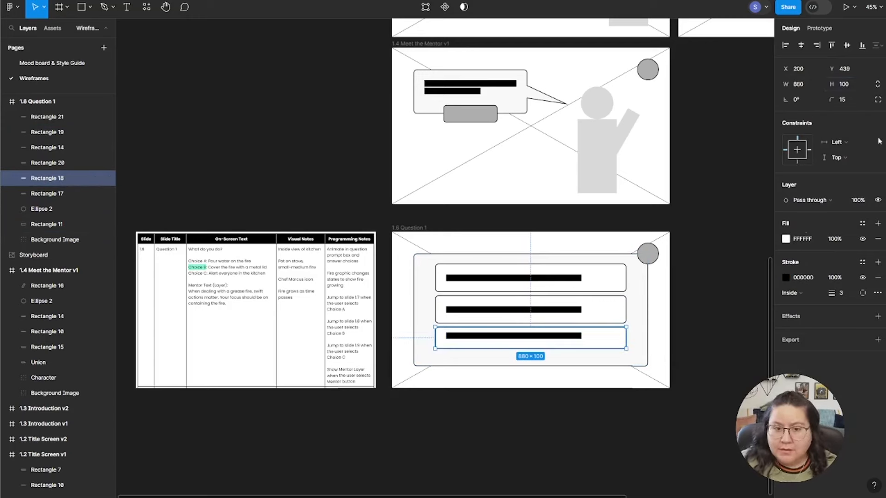
pyautogui.keyDown('shift'); pyautogui.click(549, 340); pyautogui.keyUp('shift')
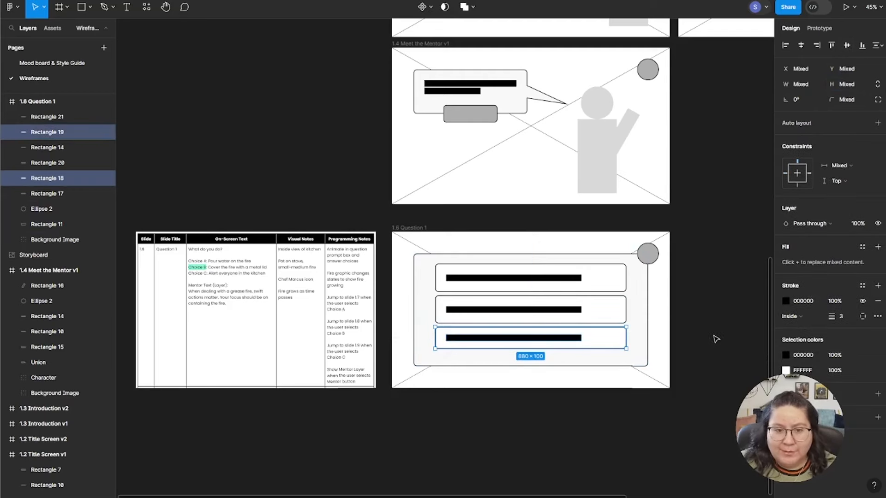
# Set the middle answer rectangle's height to 100 and vertically center its black text bar inside it
pyautogui.click(847, 88)
pyautogui.write('100')
pyautogui.press('Return')
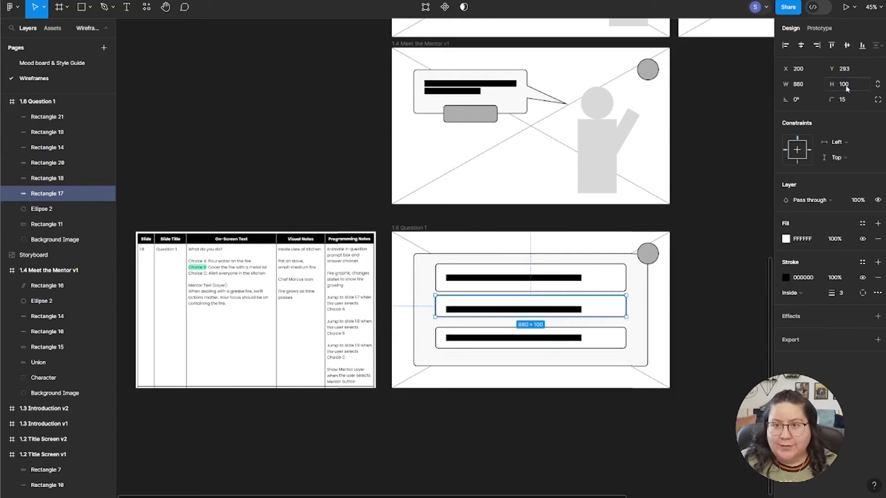
pyautogui.keyDown('shift'); pyautogui.click(576, 312); pyautogui.keyUp('shift')
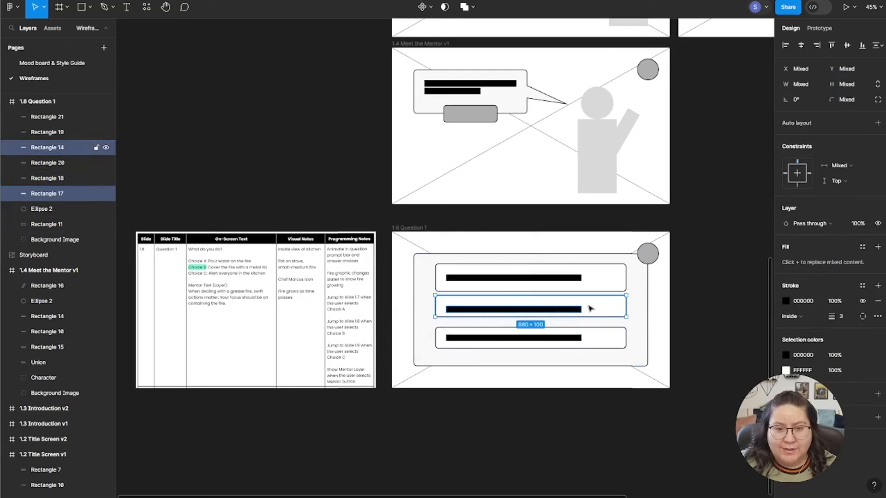
pyautogui.click(650, 321)
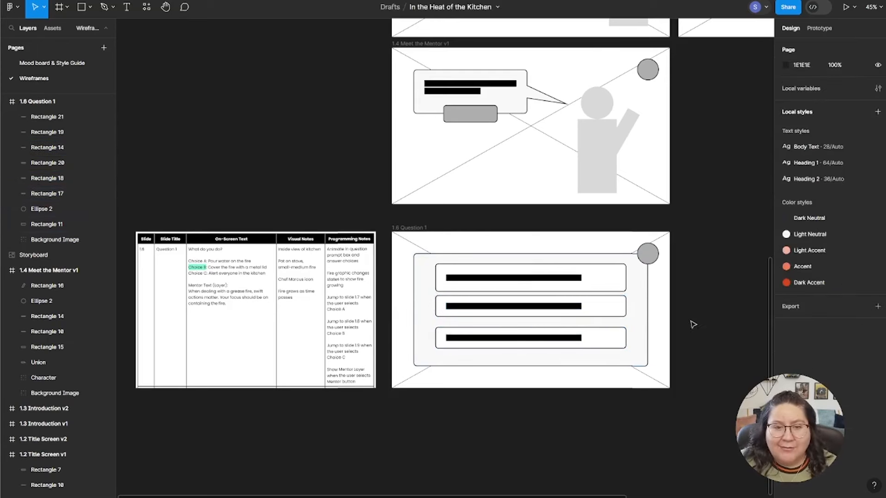
# Set the top answer rectangle's height to 100 and vertically center its black text bar inside it
pyautogui.click(601, 277)
pyautogui.keyDown('shift'); pyautogui.click(567, 283); pyautogui.keyUp('shift')
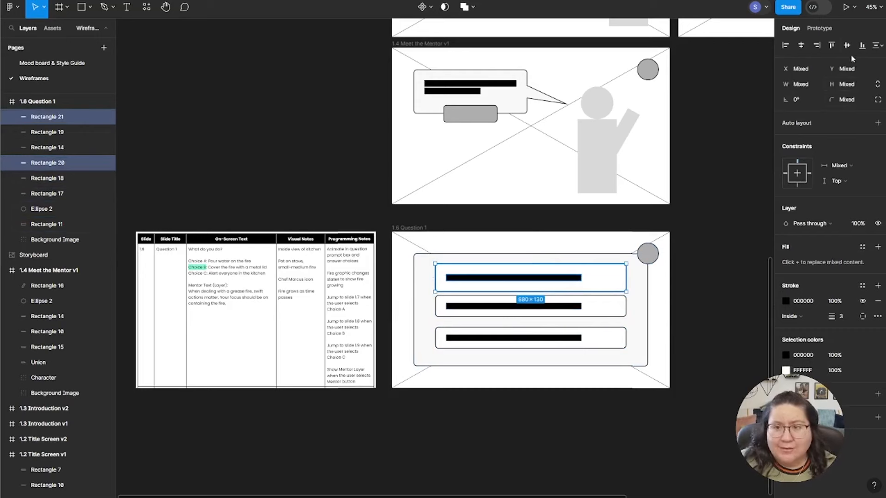
pyautogui.click(623, 283)
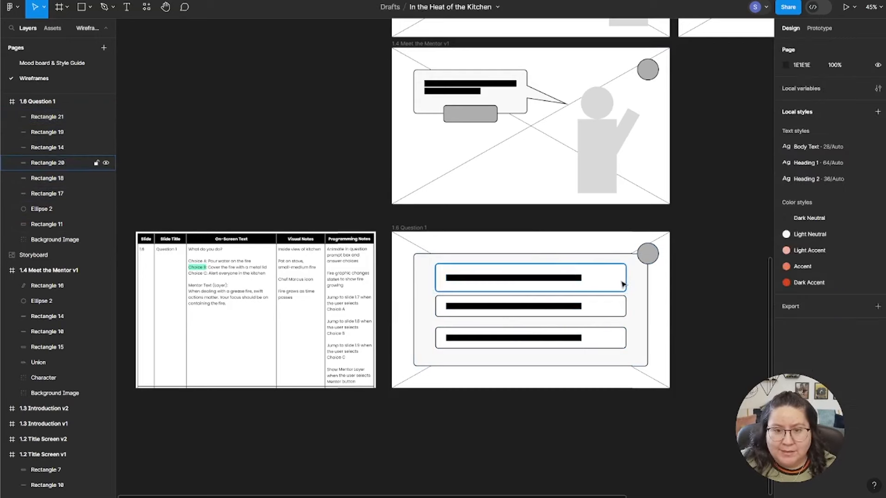
pyautogui.click(848, 86)
pyautogui.write('10')
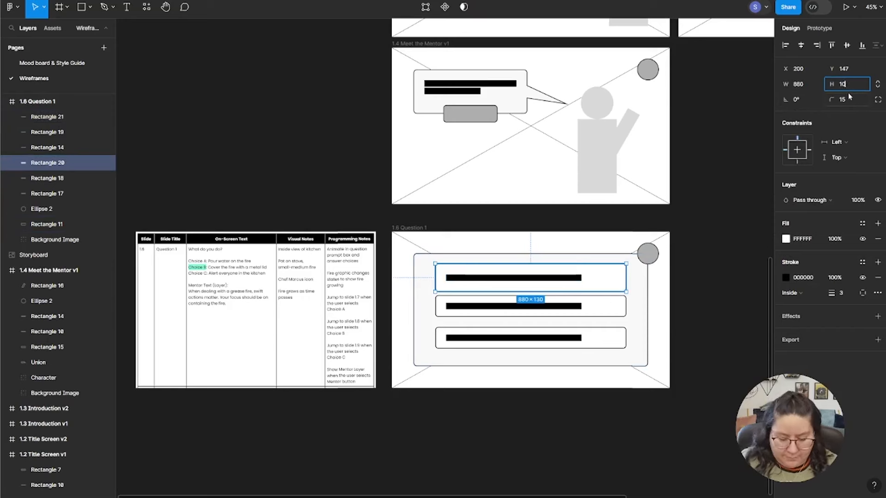
pyautogui.write('0')
pyautogui.press('Return')
pyautogui.keyDown('shift'); pyautogui.click(530, 279); pyautogui.keyUp('shift')
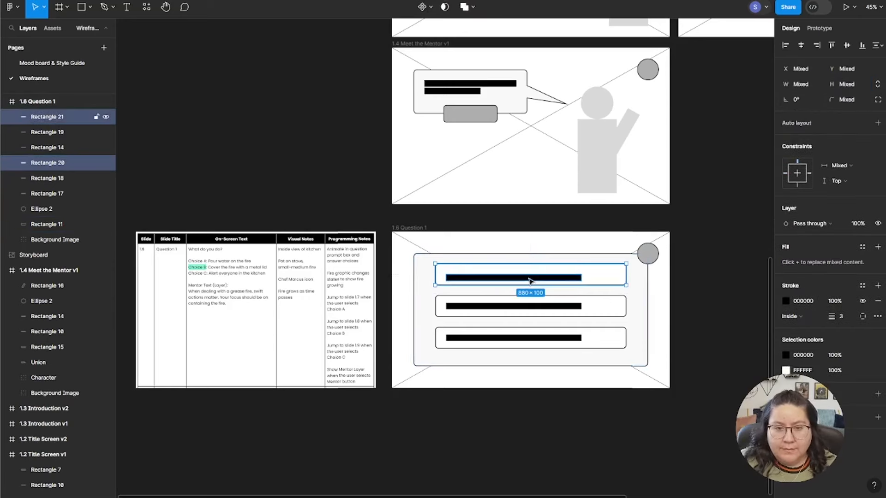
pyautogui.click(847, 45)
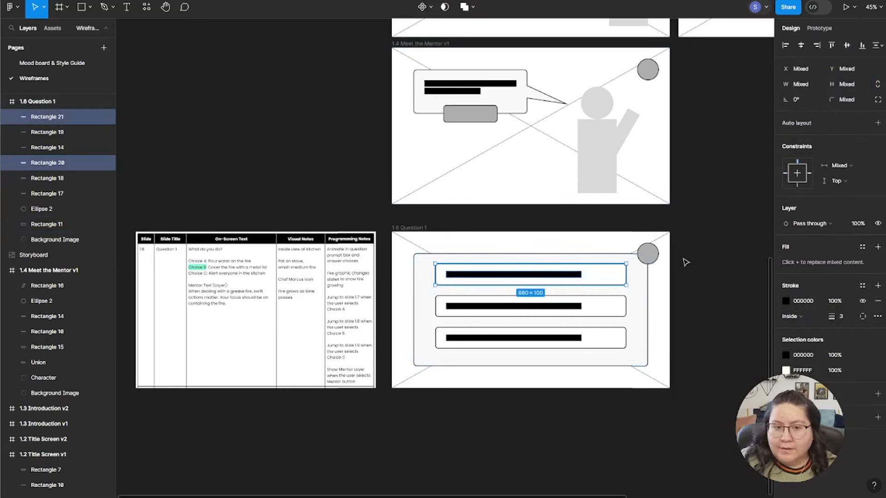
pyautogui.click(713, 280)
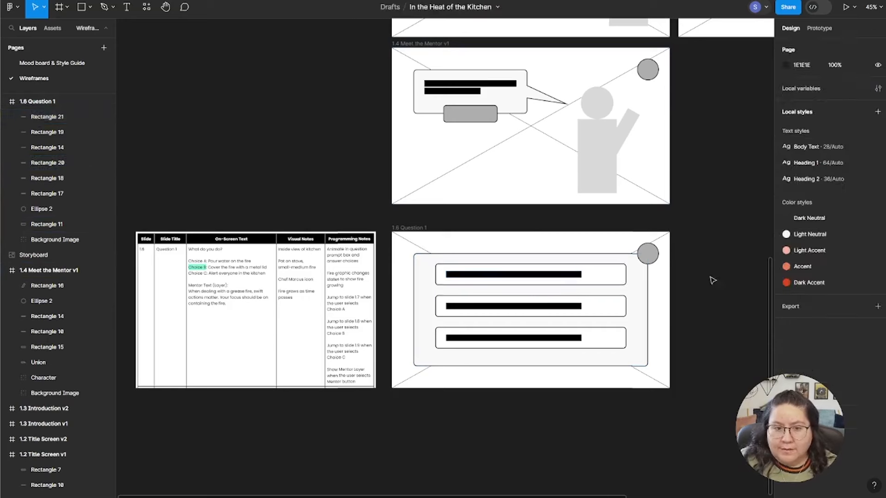
# Group each of the three answer rectangles with its own black text bar
pyautogui.click(517, 340)
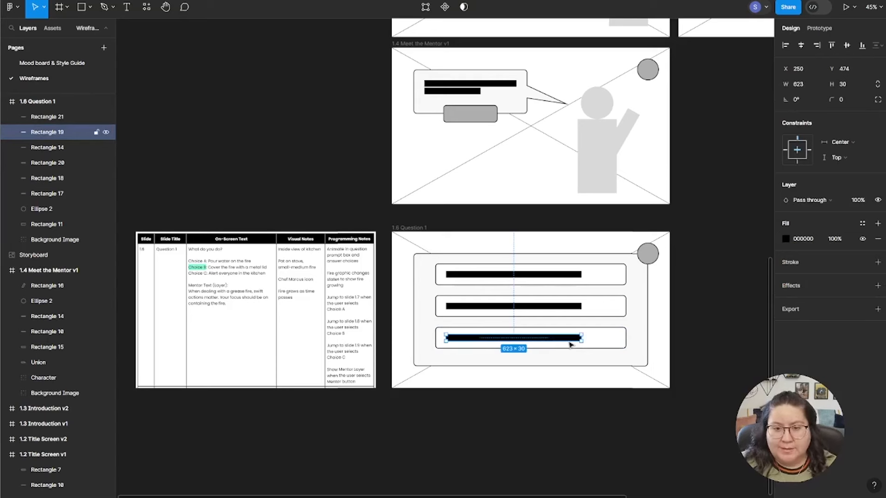
pyautogui.keyDown('shift'); pyautogui.click(604, 344); pyautogui.keyUp('shift')
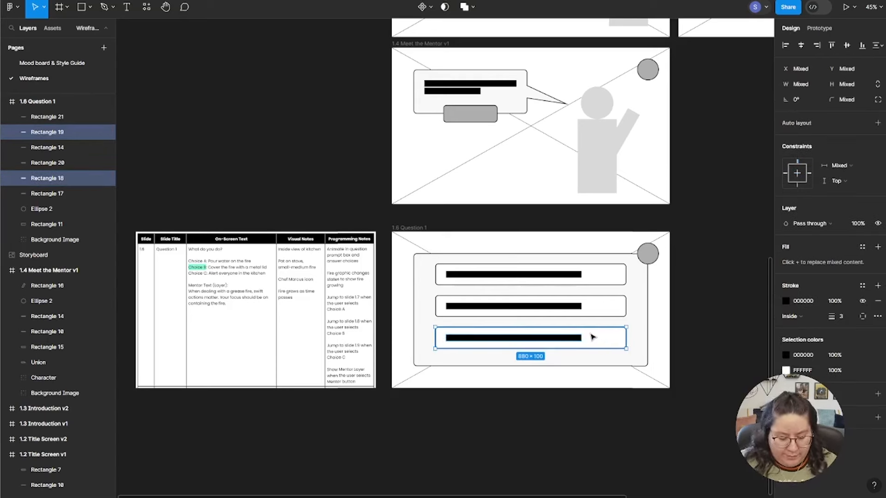
pyautogui.hotkey('ctrl', 'g')
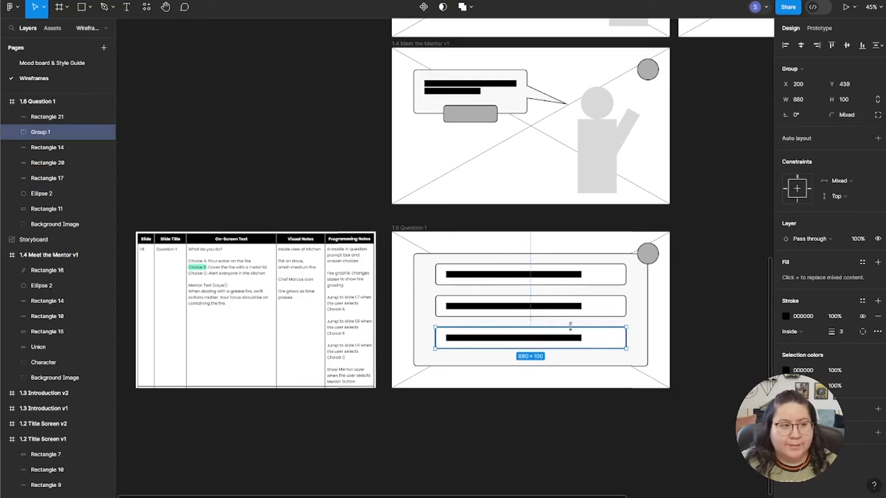
pyautogui.click(518, 307)
pyautogui.keyDown('shift'); pyautogui.click(602, 315); pyautogui.keyUp('shift')
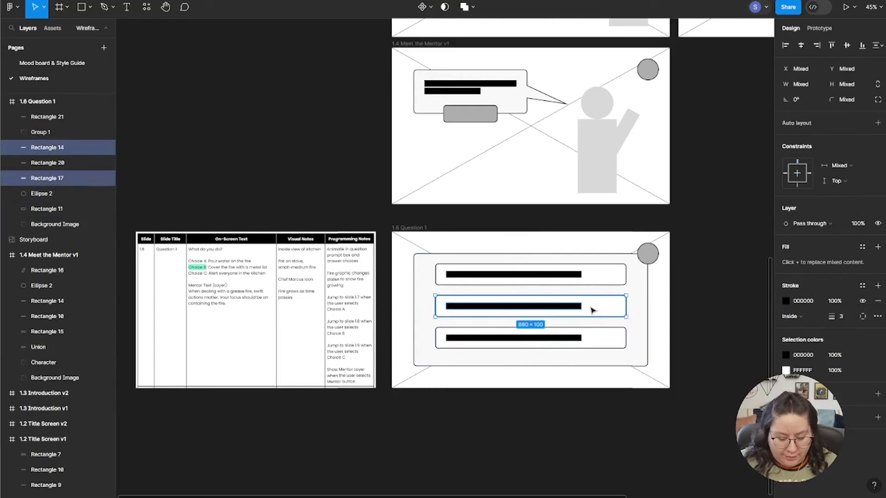
pyautogui.hotkey('ctrl', 'g')
pyautogui.click(570, 275)
pyautogui.keyDown('shift'); pyautogui.click(613, 275); pyautogui.keyUp('shift')
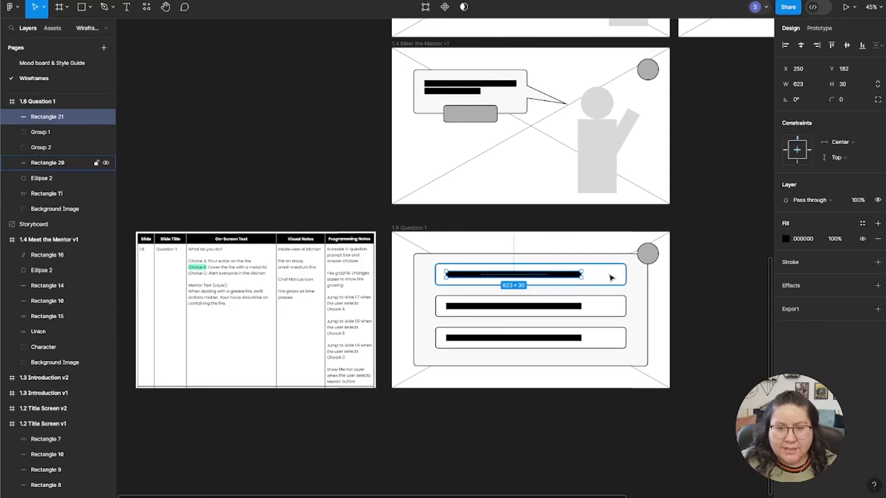
pyautogui.hotkey('ctrl', 'g')
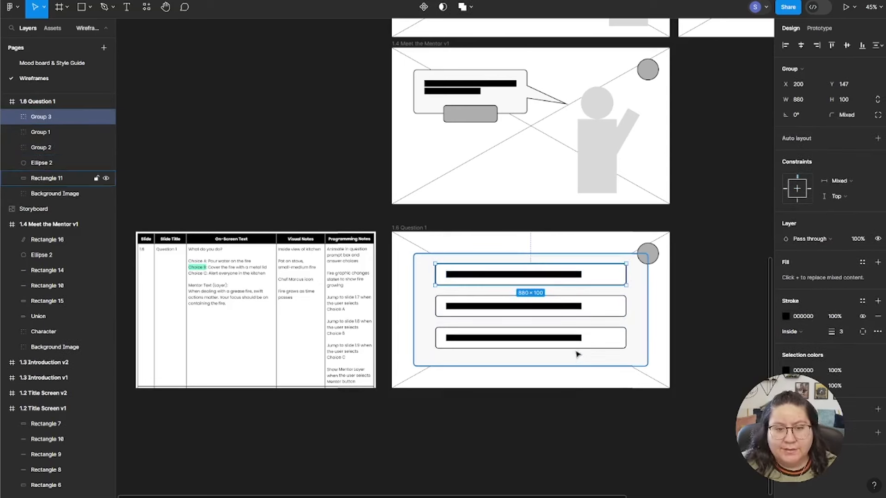
# Move the lowest answer group straight down to Y 470 within the gray question box
pyautogui.click(578, 349)
pyautogui.press('alt')
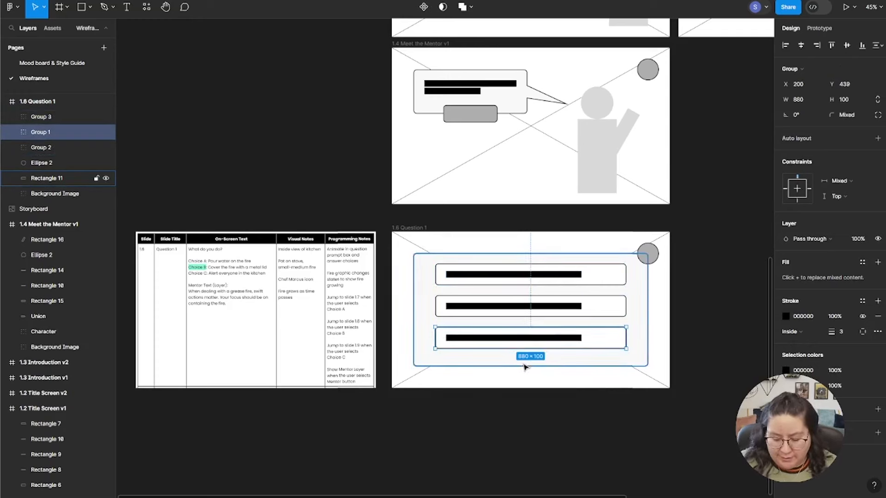
pyautogui.press('Down')
pyautogui.hotkey('shift', 'Down')
pyautogui.hotkey('shift', 'Down')
pyautogui.hotkey('shift', 'Down')
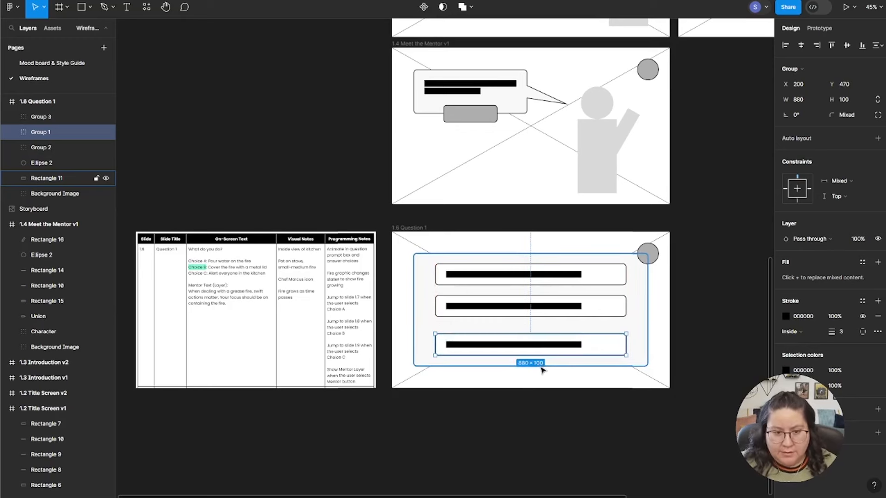
# Move the middle answer group straight down to Y 320 and check its spacing to the neighboring groups
pyautogui.click(562, 321)
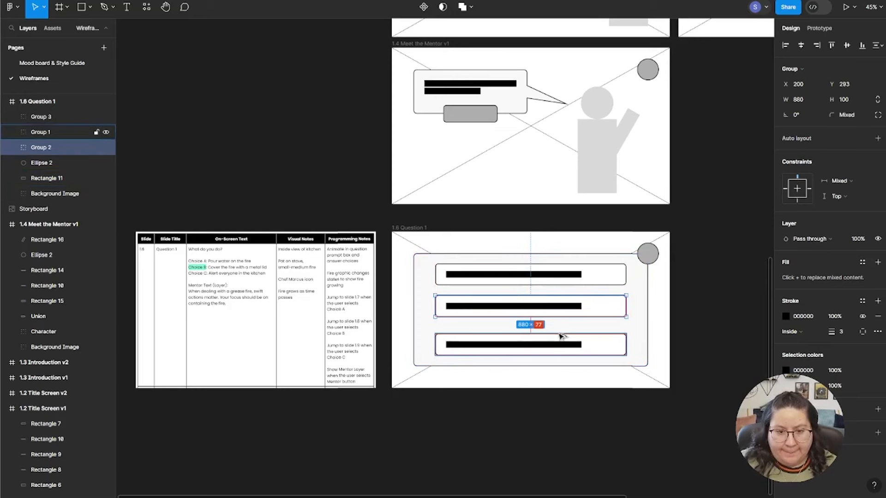
pyautogui.press('Down')
pyautogui.press('Down')
pyautogui.press('Down')
pyautogui.press('Down')
pyautogui.press('Down')
pyautogui.press('Down')
pyautogui.press('Down')
pyautogui.press('Down')
pyautogui.press('Down')
pyautogui.press('Down')
pyautogui.press('Down')
pyautogui.press('Down')
pyautogui.press('Down')
pyautogui.press('Down')
pyautogui.press('Down')
pyautogui.press('Down')
pyautogui.press('Down')
pyautogui.press('Down')
pyautogui.press('Down')
pyautogui.press('Down')
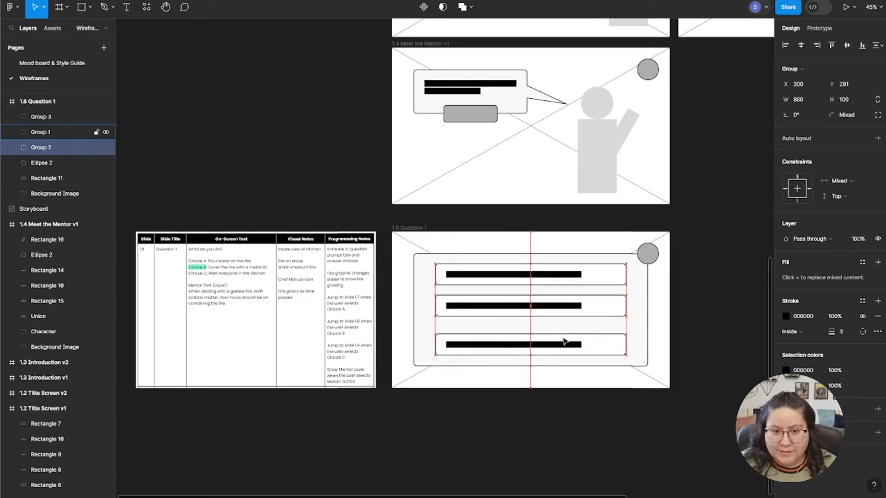
pyautogui.press('alt')
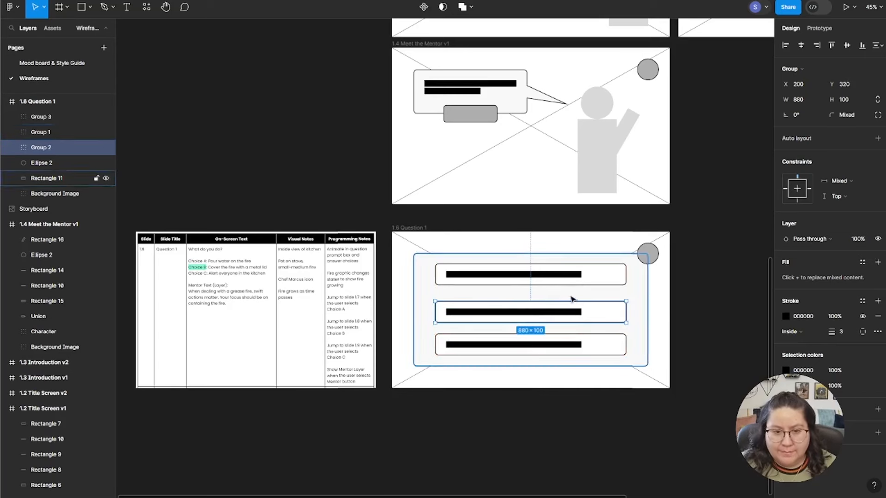
# Move the top answer group straight down to Y 170 so the three answers are evenly spaced
pyautogui.click(579, 284)
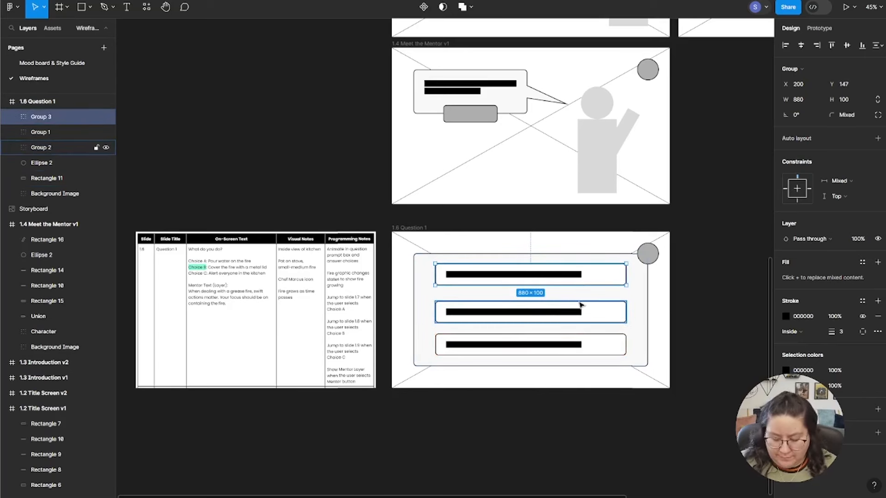
pyautogui.press('Down')
pyautogui.press('Down')
pyautogui.press('Down')
pyautogui.press('Down')
pyautogui.press('Down')
pyautogui.press('Down')
pyautogui.press('Down')
pyautogui.press('Down')
pyautogui.press('Down')
pyautogui.press('Down')
pyautogui.press('Down')
pyautogui.press('Down')
pyautogui.press('Down')
pyautogui.press('Down')
pyautogui.press('Down')
pyautogui.press('Down')
pyautogui.press('Down')
pyautogui.press('Down')
pyautogui.press('Down')
pyautogui.press('Down')
pyautogui.press('alt')
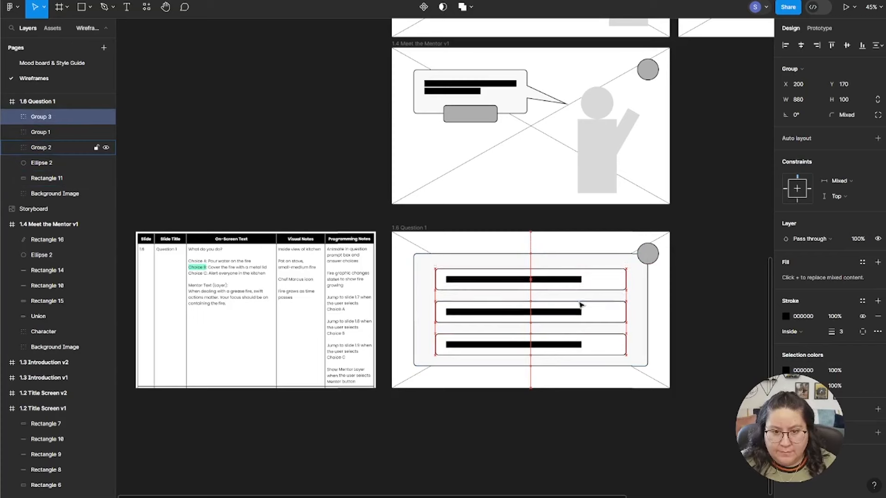
pyautogui.click(646, 427)
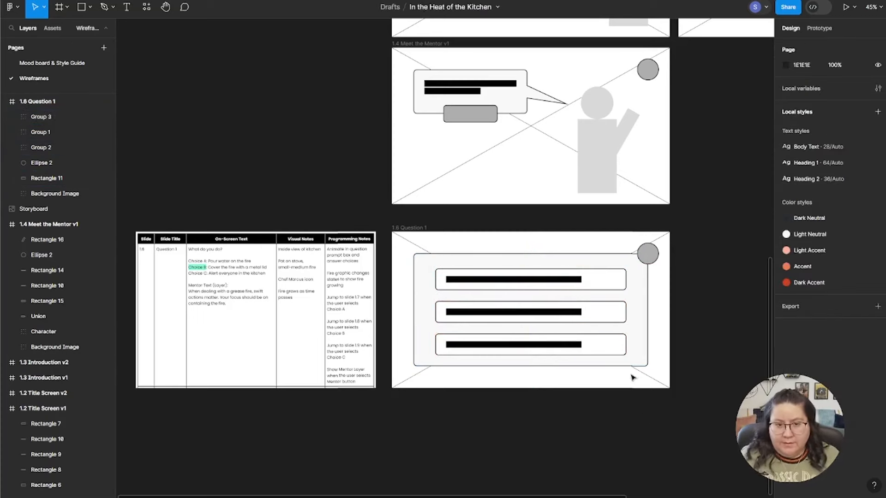
# Check the top answer group's margins to the edges of the gray question box
pyautogui.click(613, 275)
pyautogui.press('alt')
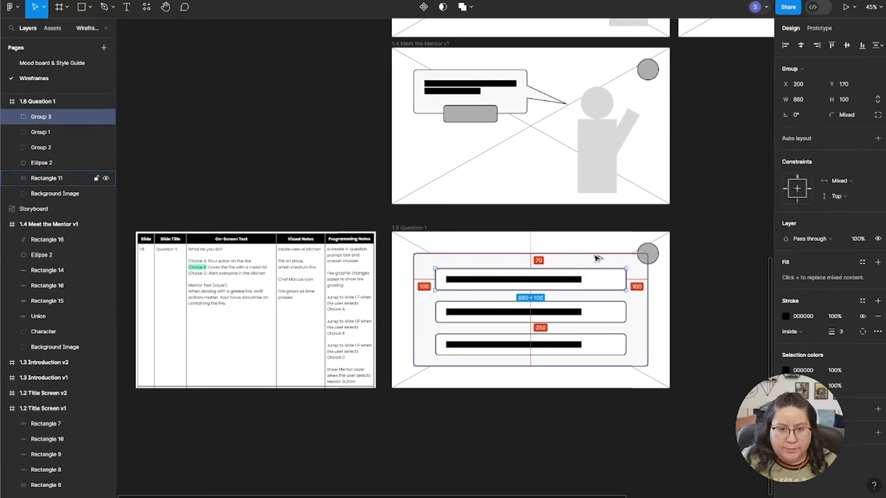
pyautogui.click(605, 449)
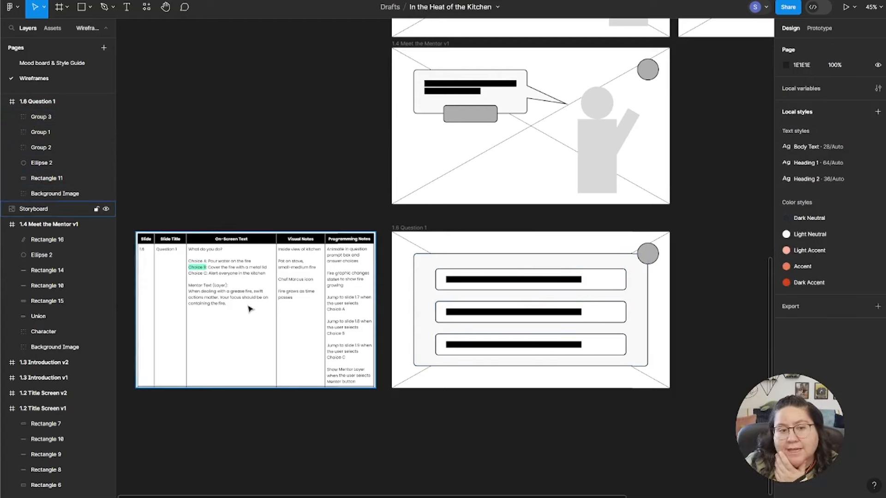
pyautogui.click(531, 367)
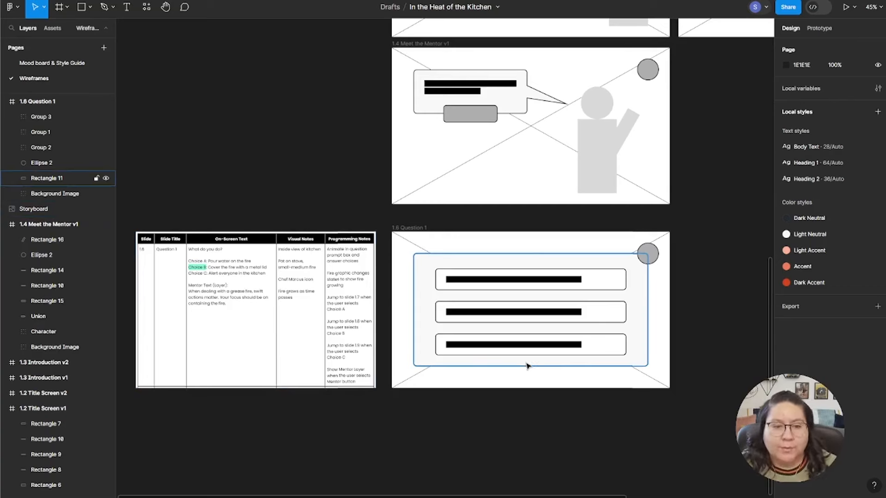
pyautogui.click(565, 416)
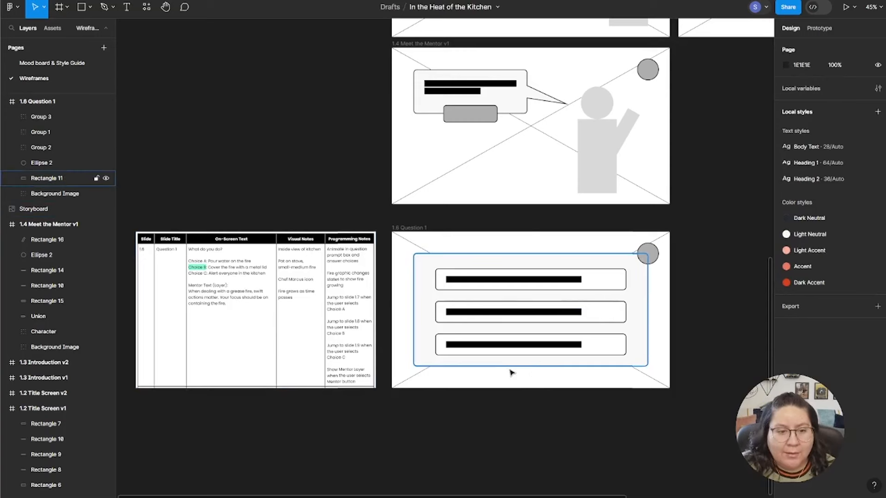
# Set the gray question box's height to 620 and vertically center the box on the 1.6 Question 1 slide
pyautogui.click(520, 367)
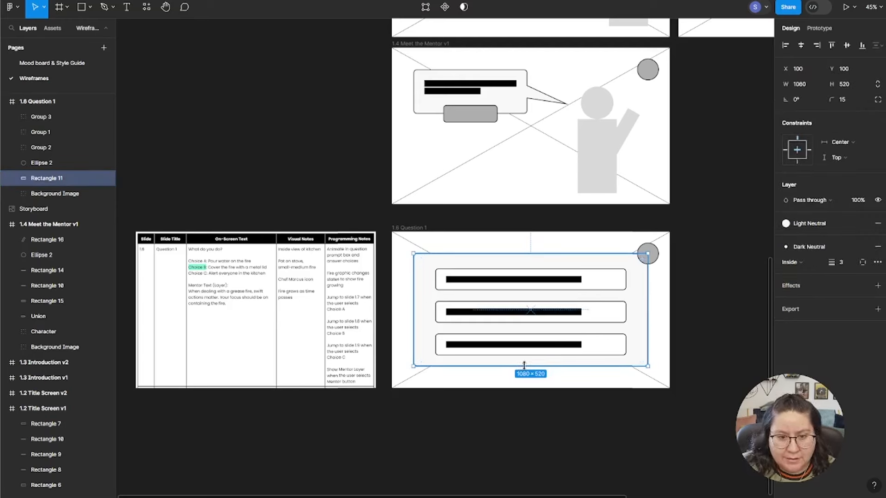
pyautogui.press('alt')
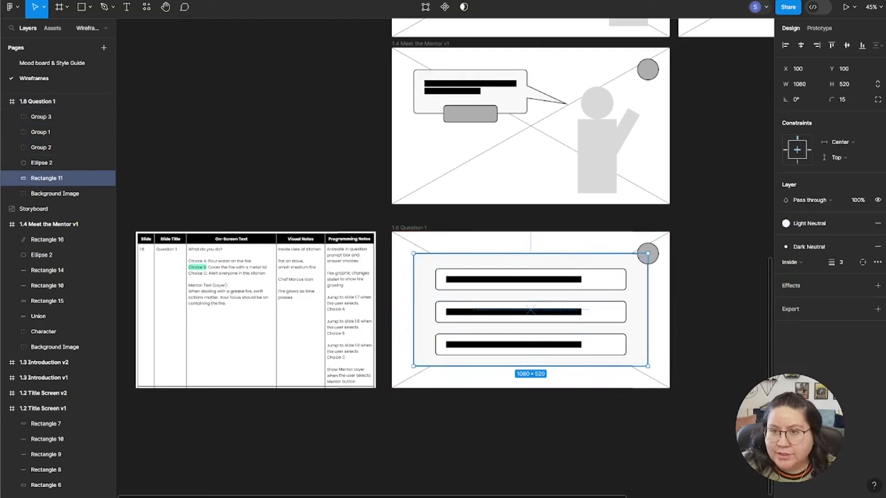
pyautogui.click(854, 89)
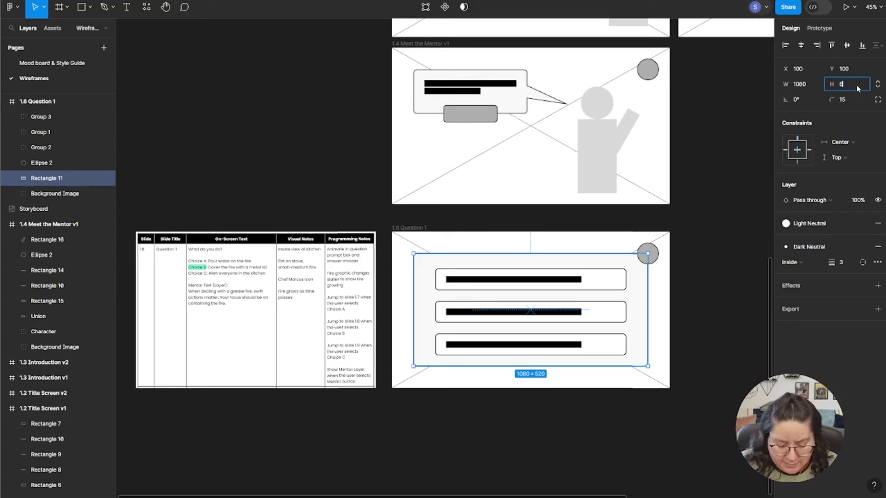
pyautogui.write('620')
pyautogui.press('Return')
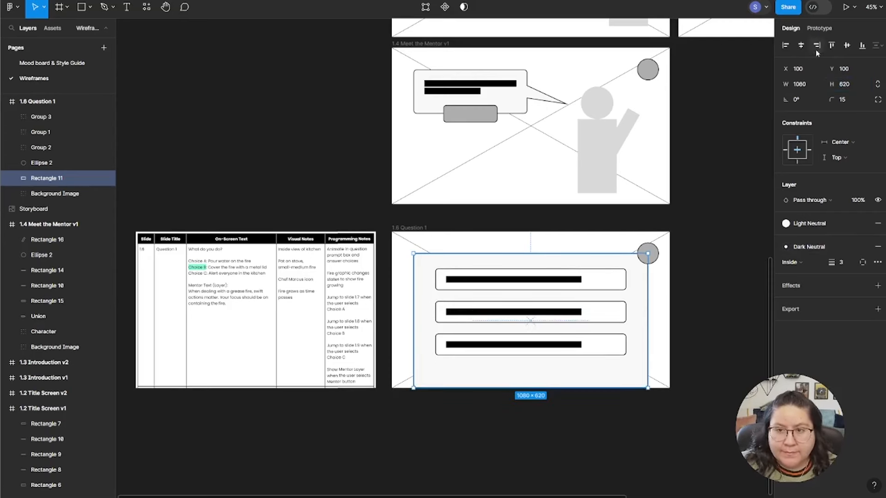
pyautogui.click(848, 45)
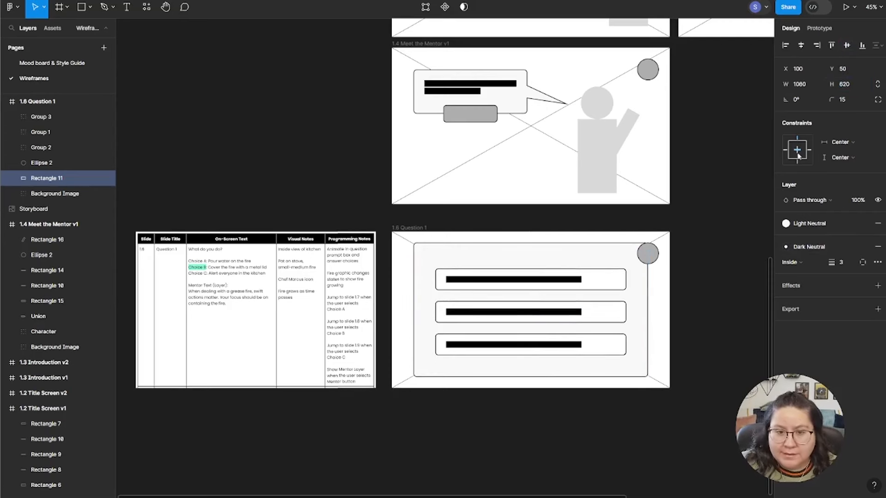
# Move the bottom answer group straight down to Y 520 and the middle answer group straight down to Y 370
pyautogui.click(543, 354)
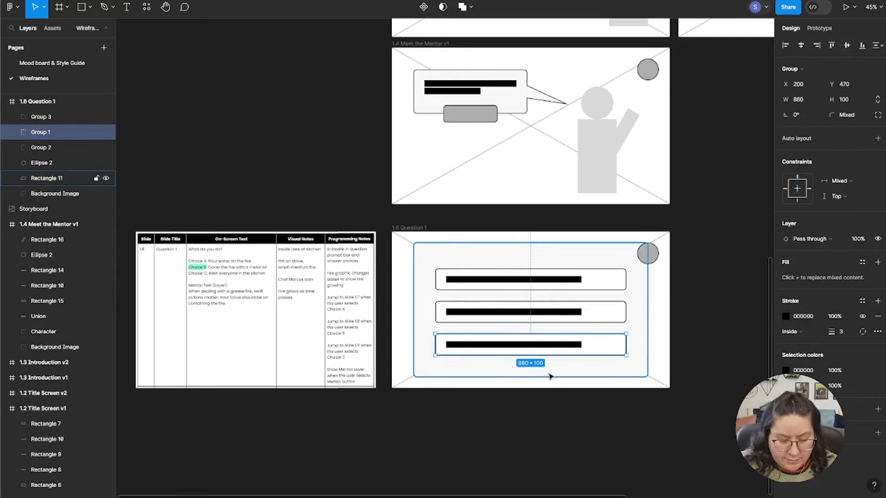
pyautogui.moveTo(530, 343); pyautogui.dragTo(529, 354)
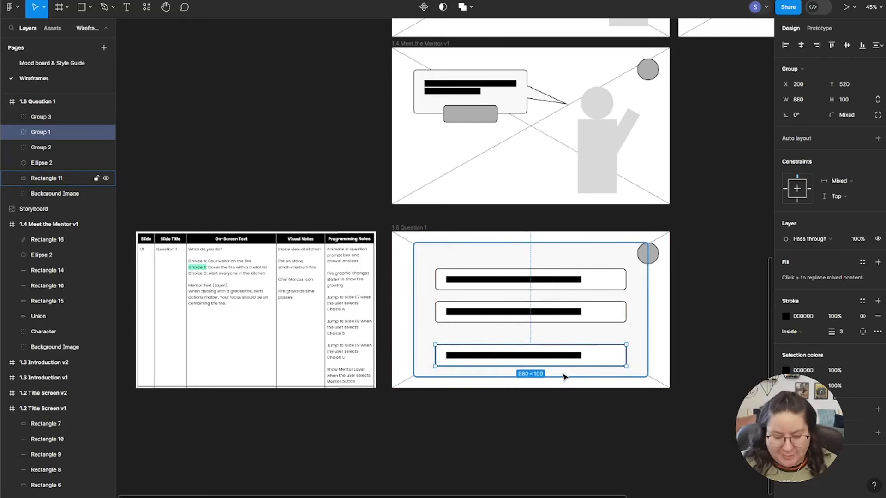
pyautogui.click(552, 325)
pyautogui.moveTo(552, 325); pyautogui.dragTo(546, 328)
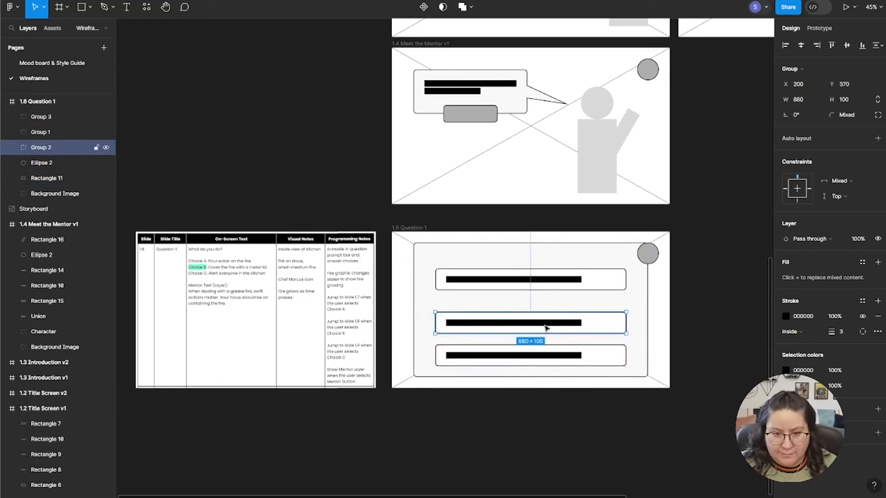
# Move the top answer group straight down to Y 220 and check its margins to the gray question box
pyautogui.click(558, 294)
pyautogui.hotkey('shift', 'Down')
pyautogui.hotkey('shift', 'Down')
pyautogui.hotkey('shift', 'Down')
pyautogui.hotkey('shift', 'Down')
pyautogui.hotkey('shift', 'Down')
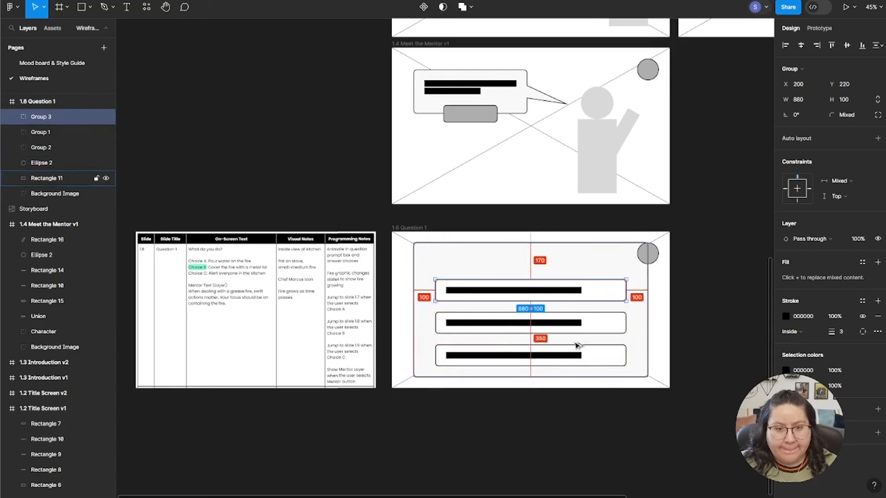
pyautogui.click(705, 367)
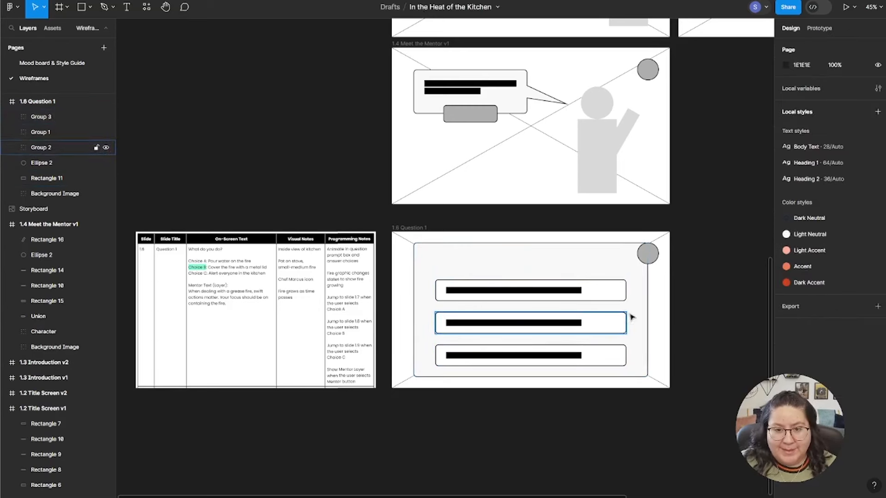
# Move the gray circle inside the question box's upper right corner to X 1055, Y 75, leaving 25 px margins to both edges
pyautogui.click(653, 257)
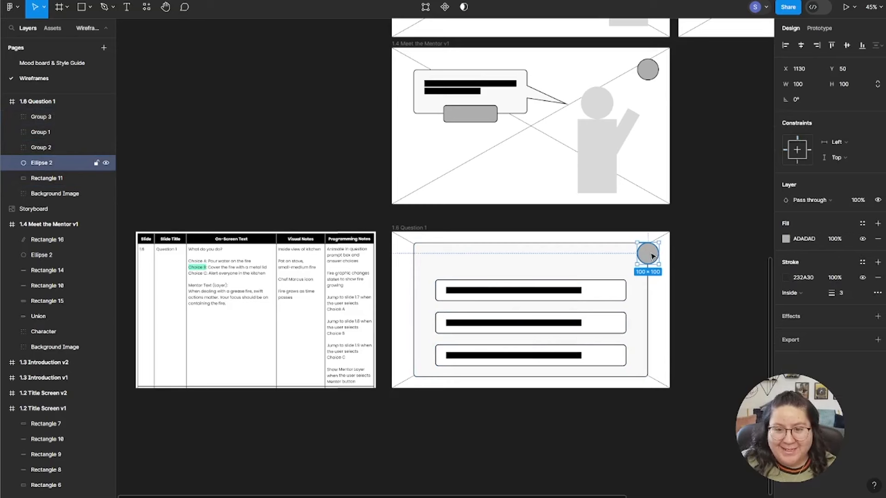
pyautogui.moveTo(652, 255); pyautogui.dragTo(644, 257)
pyautogui.press('alt')
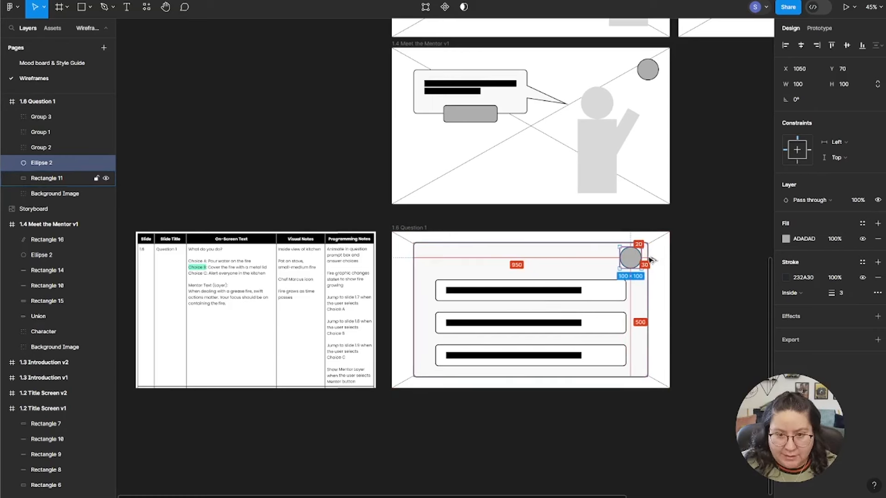
pyautogui.hotkey('shift', 'Right')
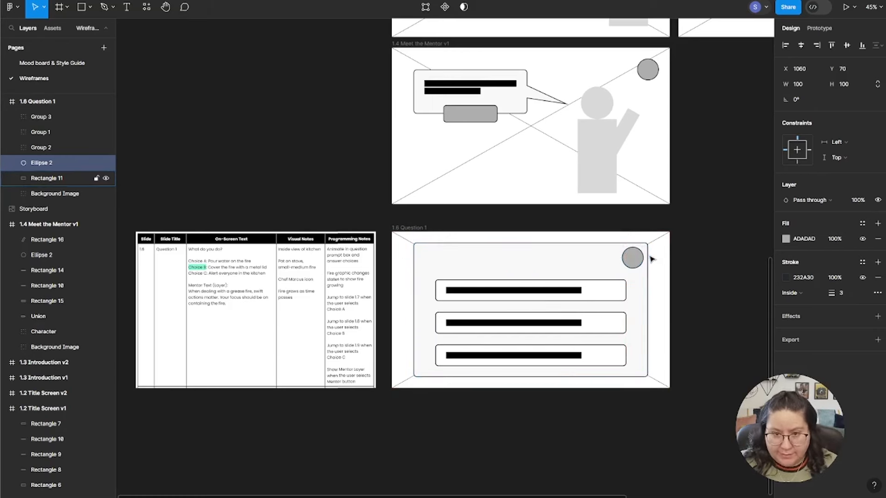
pyautogui.press('Left')
pyautogui.press('Left')
pyautogui.press('Left')
pyautogui.press('Down')
pyautogui.press('Down')
pyautogui.press('Down')
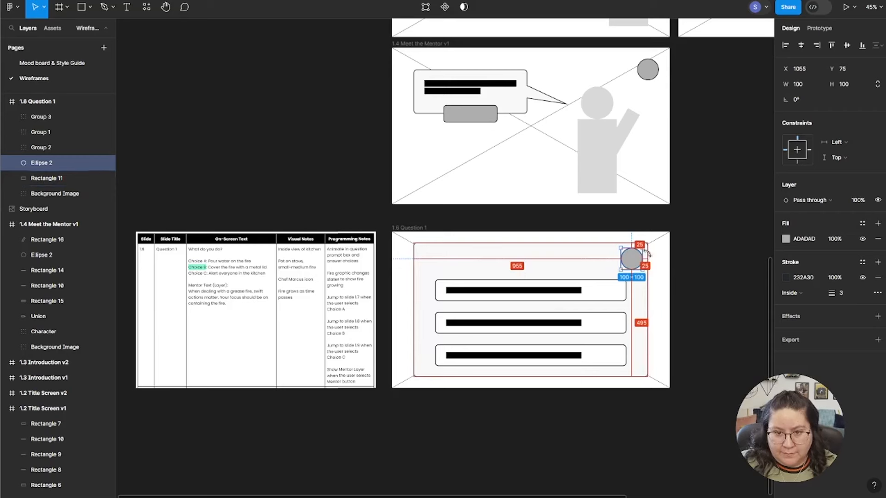
pyautogui.click(731, 331)
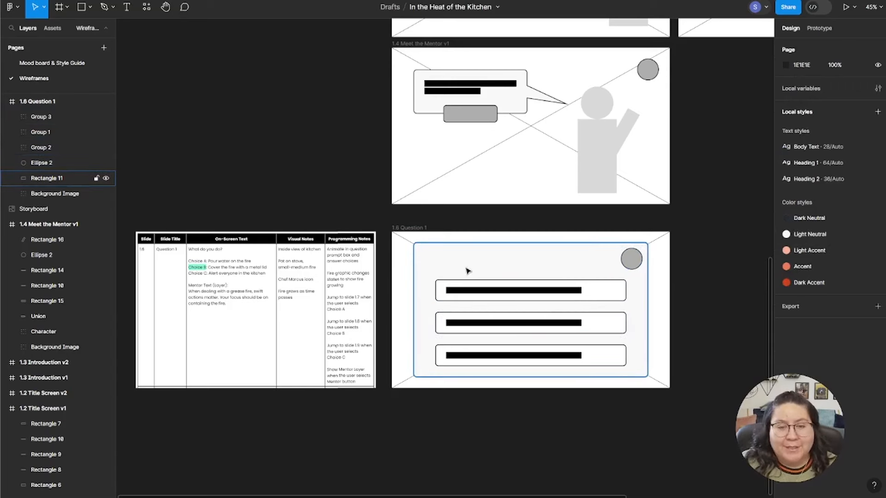
# Copy the thin 771 × 38 black text bar from the 1.2 Title Screen v1 slide
pyautogui.click(564, 325)
pyautogui.click(564, 325)
pyautogui.scroll(7, 567, 328)
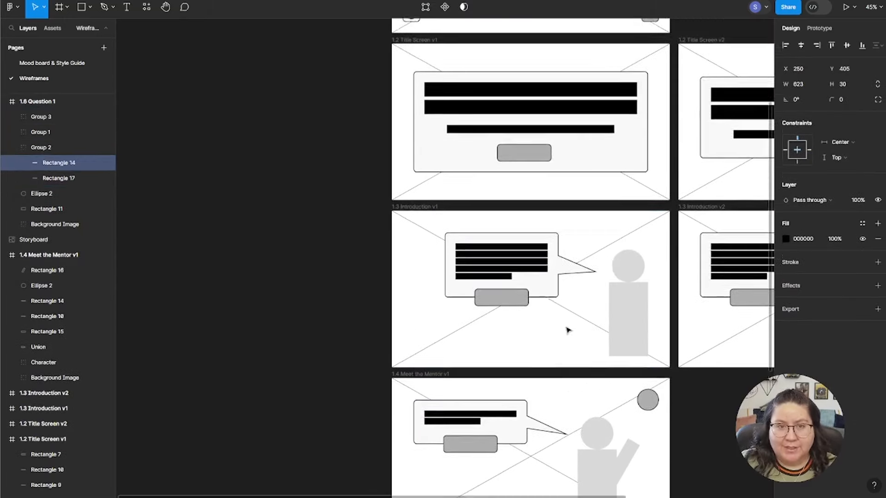
pyautogui.click(604, 138)
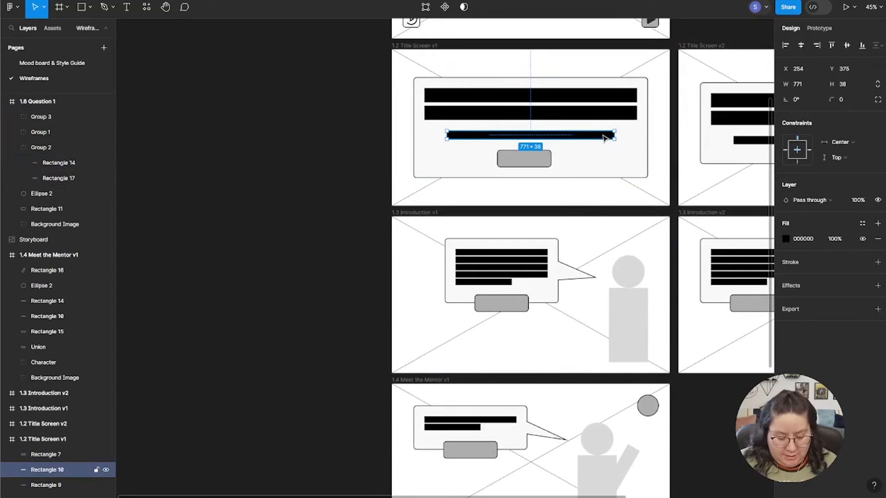
pyautogui.scroll(-5, 608, 214)
pyautogui.scroll(4, 607, 214)
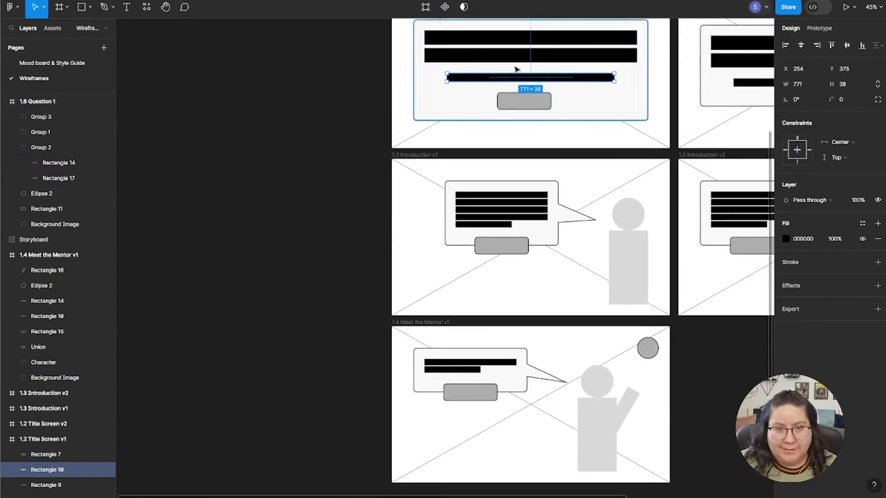
# Check the typography sizes in the style guide on the Mood board & Style Guide page, and return to the Wireframes page
pyautogui.click(51, 63)
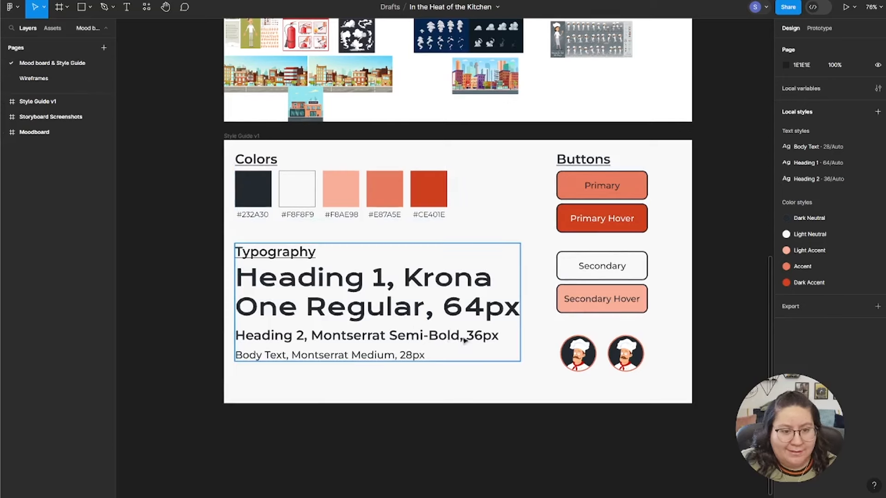
pyautogui.click(43, 86)
pyautogui.scroll(-3, 464, 383)
pyautogui.scroll(-2, 465, 383)
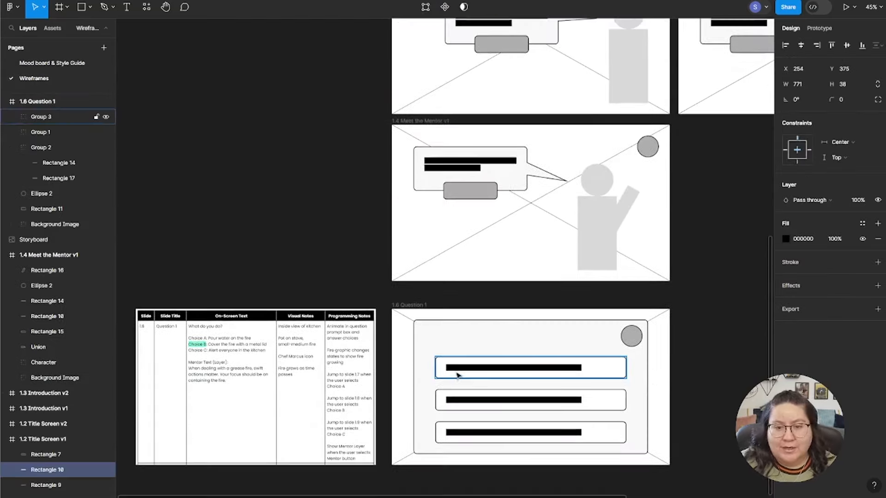
# Paste the copied bar above the answers on 1.6 Question 1, shorten it to about 648 wide and center it horizontally at Y 106
pyautogui.rightClick(500, 331)
pyautogui.moveTo(524, 260)
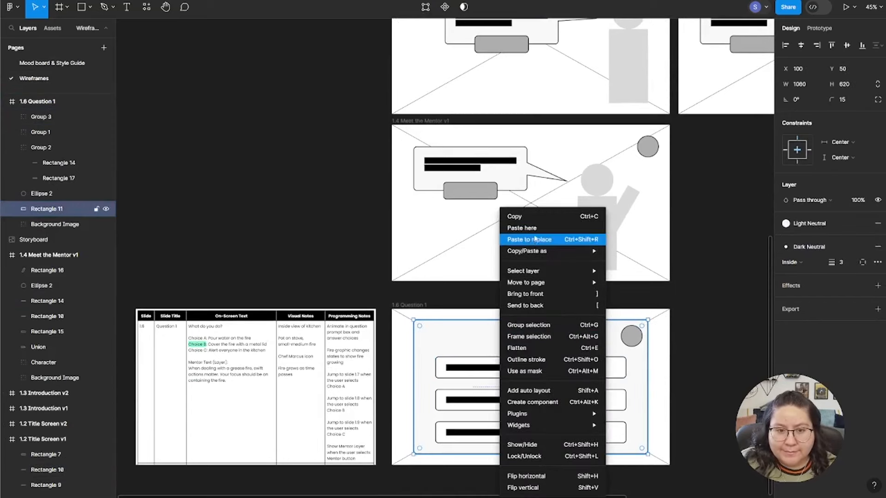
pyautogui.click(529, 240)
pyautogui.moveTo(579, 342); pyautogui.dragTo(516, 338)
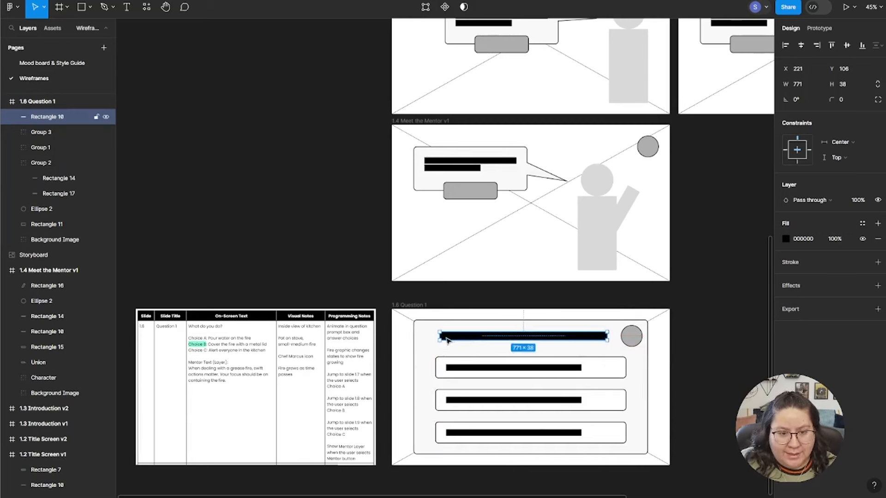
pyautogui.moveTo(440, 338); pyautogui.dragTo(467, 338)
pyautogui.moveTo(534, 336); pyautogui.dragTo(529, 337)
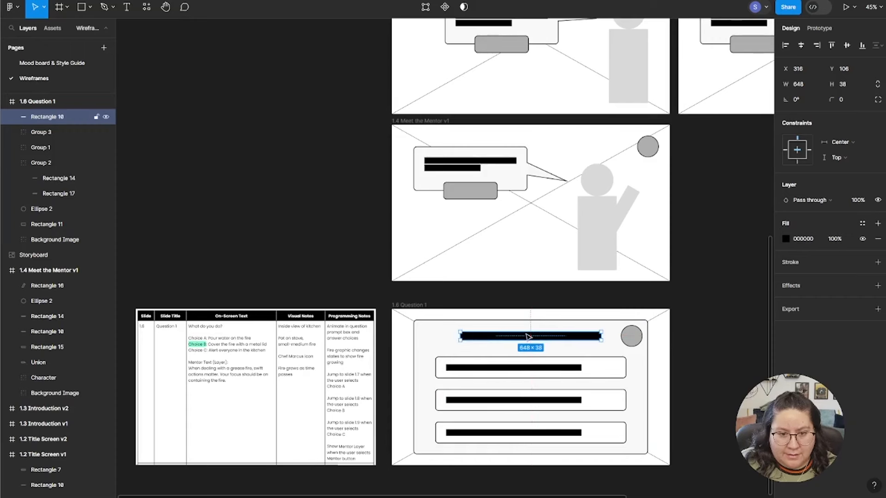
pyautogui.click(697, 363)
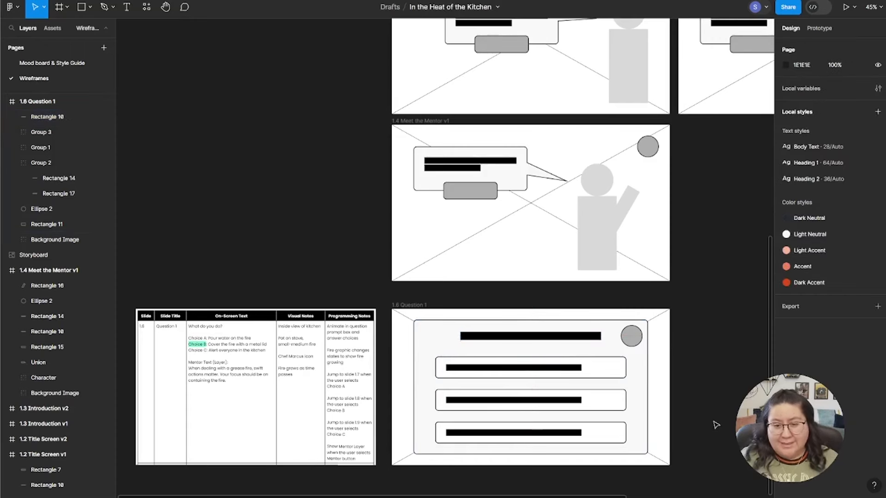
pyautogui.scroll(-2, 716, 425)
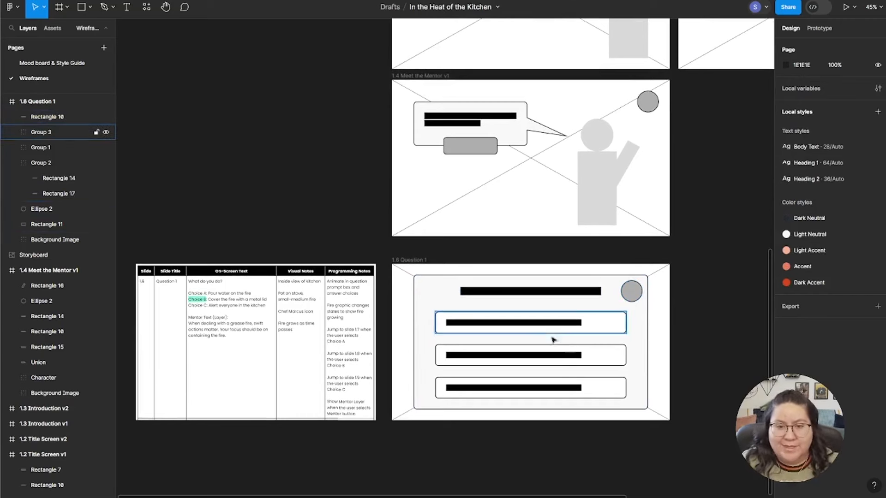
# Move the black question text bar left to X 200 so it aligns with the left edges of the answer groups
pyautogui.moveTo(565, 292); pyautogui.dragTo(540, 294)
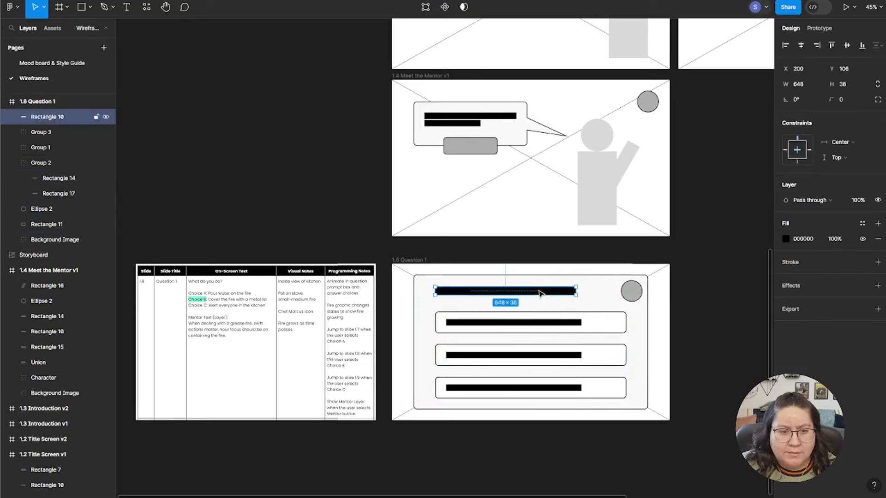
pyautogui.click(737, 339)
pyautogui.scroll(-3, 715, 376)
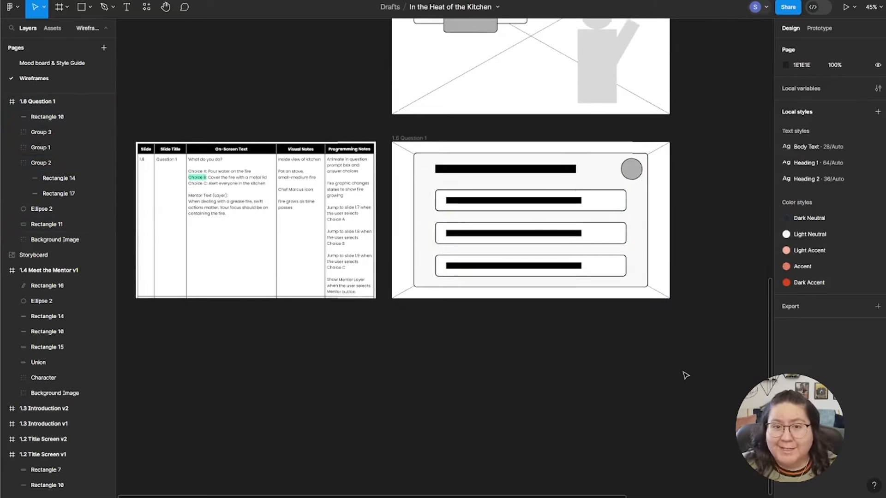
pyautogui.scroll(5, 607, 348)
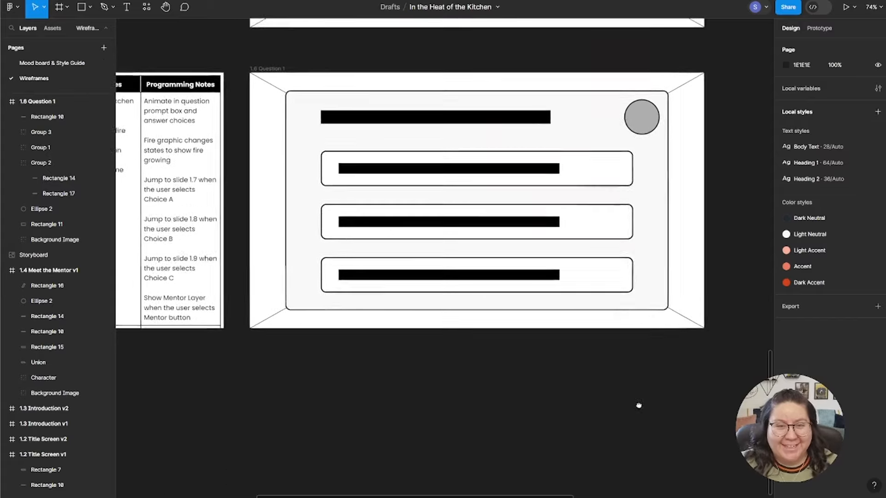
pyautogui.moveTo(637, 405); pyautogui.dragTo(644, 425)
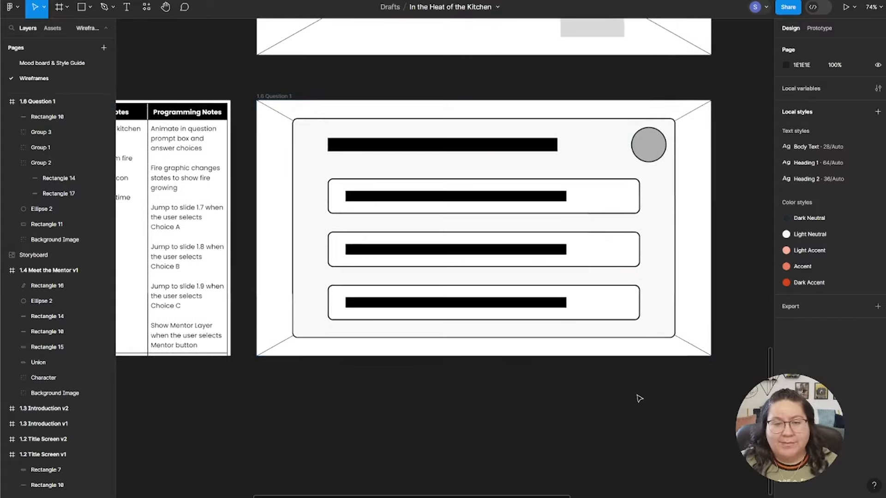
# Move the question text bar straight down to Y 116 and check its gap to the top answer group
pyautogui.click(502, 146)
pyautogui.press('alt')
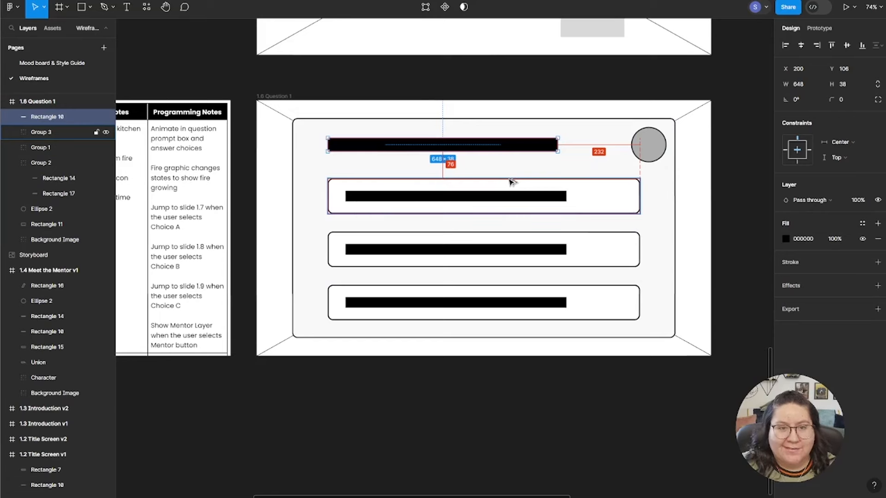
pyautogui.hotkey('shift', 'Down')
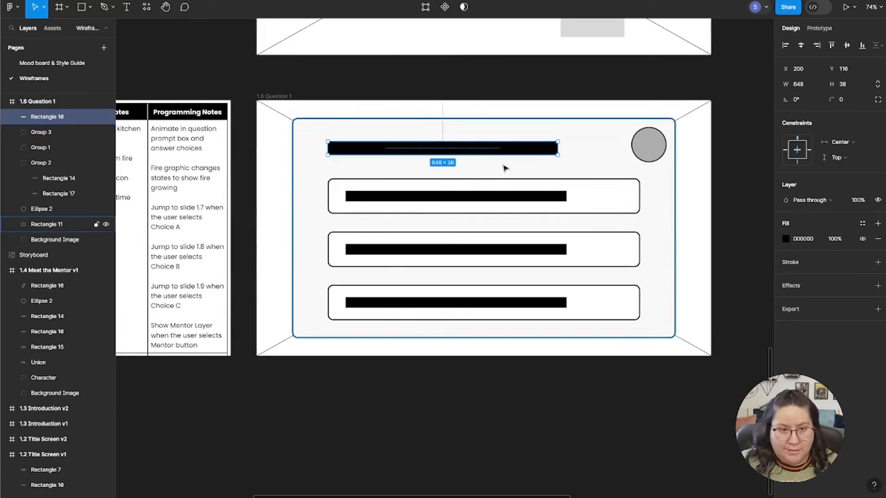
pyautogui.press('alt')
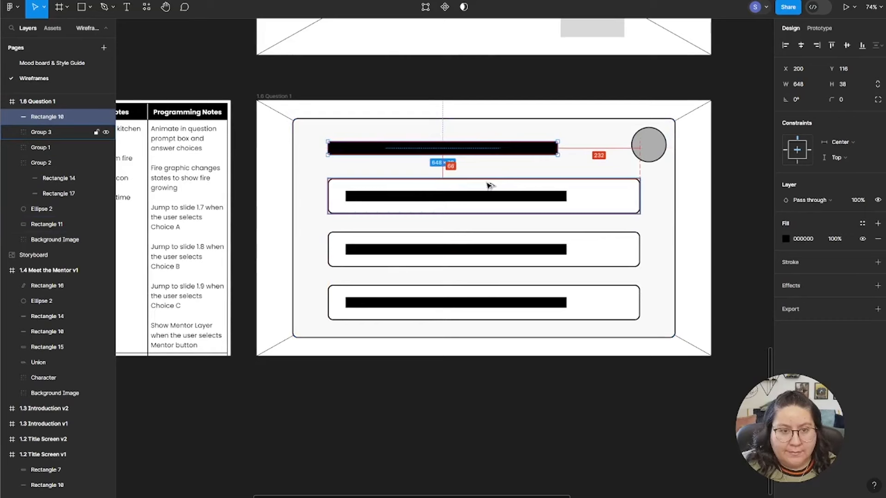
pyautogui.click(747, 242)
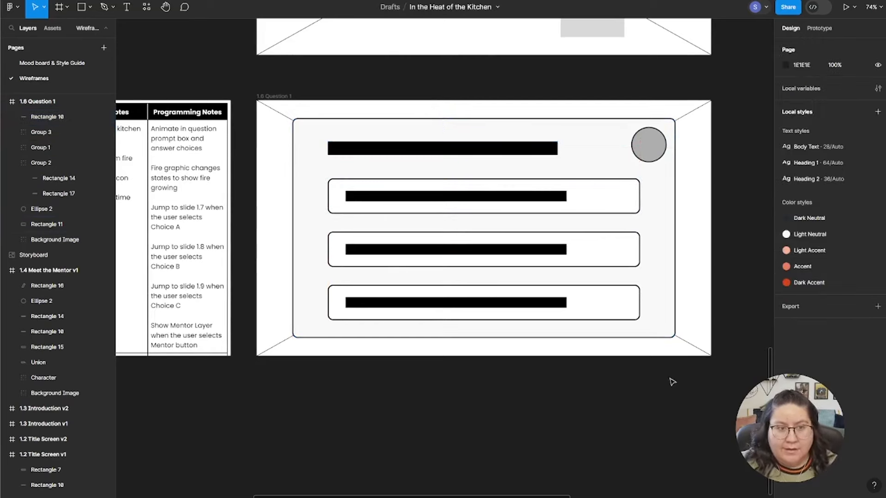
# Check the question text bar's distances to the slide edges and inspect the gray question box's size and position
pyautogui.click(386, 150)
pyautogui.press('alt')
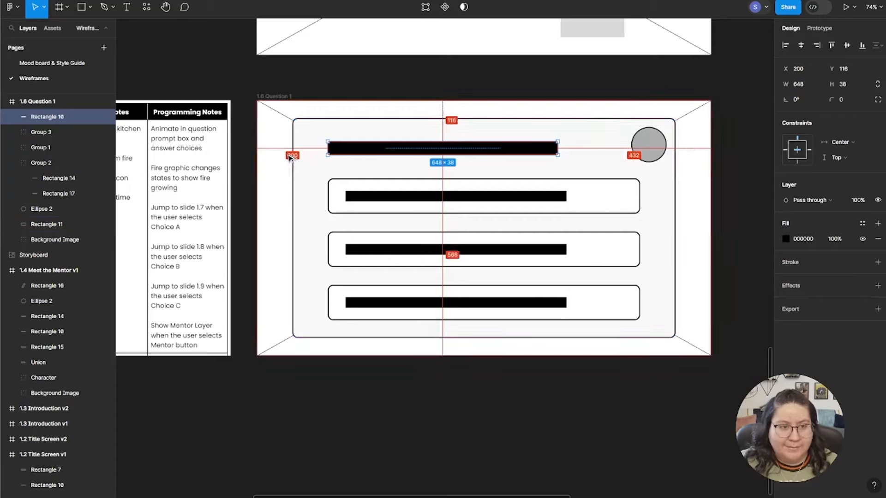
pyautogui.click(557, 406)
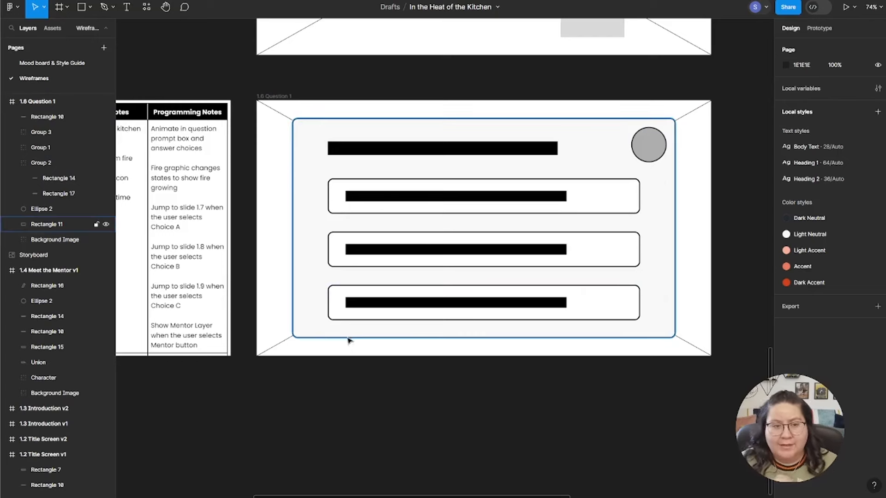
pyautogui.click(297, 313)
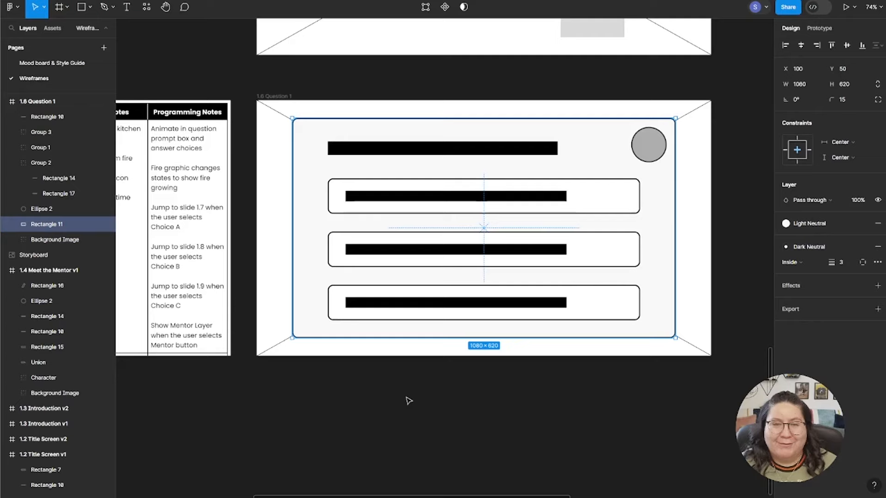
pyautogui.click(550, 443)
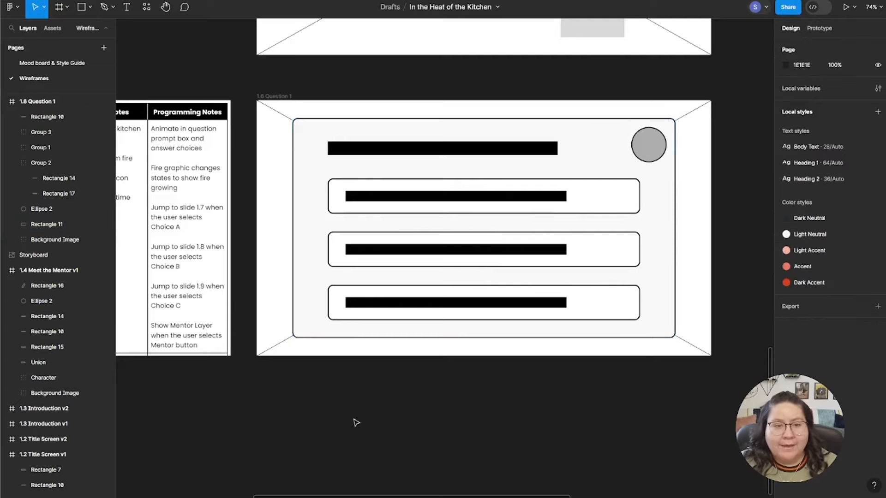
# Read the Question 1 on-screen text, visual notes and programming notes in the storyboard table beside the wireframe
pyautogui.scroll(-5, 342, 420)
pyautogui.moveTo(342, 420); pyautogui.dragTo(482, 413)
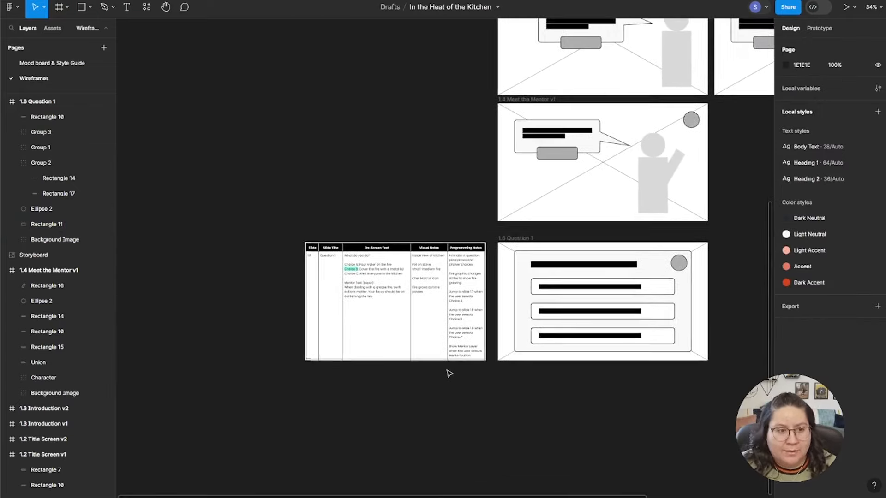
pyautogui.scroll(5, 447, 370)
pyautogui.click(388, 298)
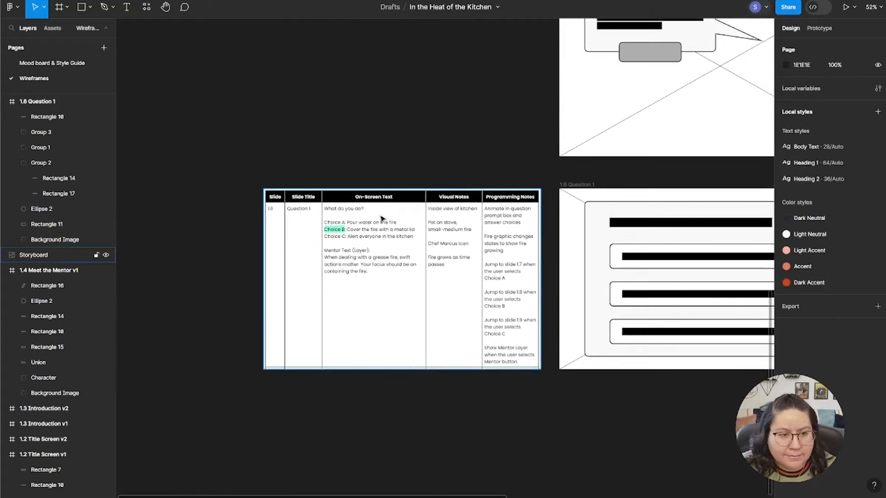
pyautogui.scroll(5, 443, 285)
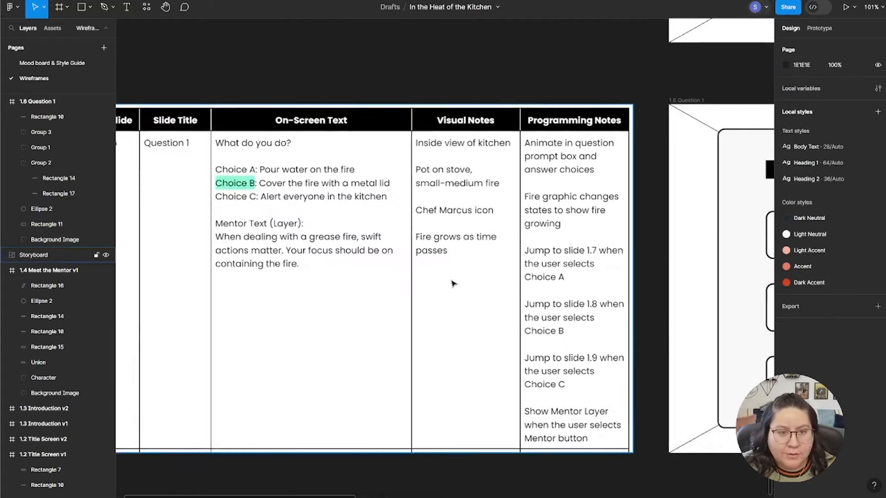
# Rename the 1.6 Question 1 frame as 1.6 Question 1 v1
pyautogui.scroll(2, 480, 289)
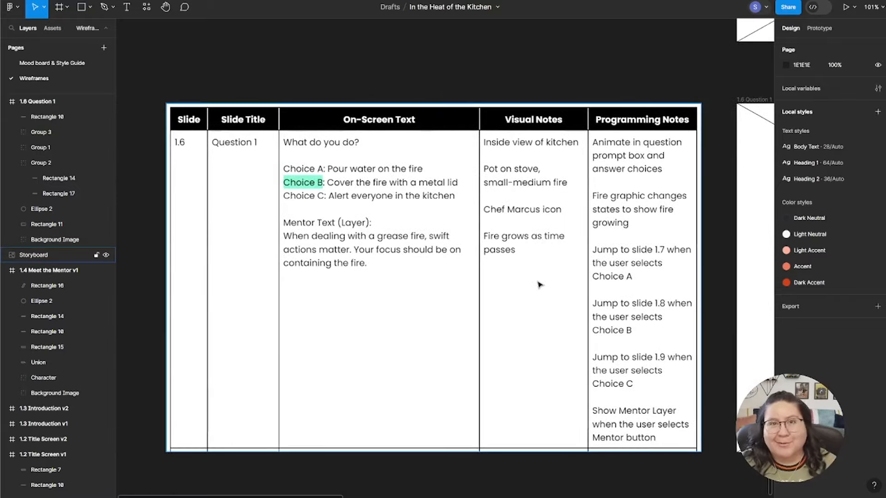
pyautogui.scroll(-5, 564, 321)
pyautogui.moveTo(634, 436); pyautogui.dragTo(477, 411)
pyautogui.scroll(2, 479, 411)
pyautogui.moveTo(561, 398); pyautogui.dragTo(496, 407)
pyautogui.scroll(1, 495, 407)
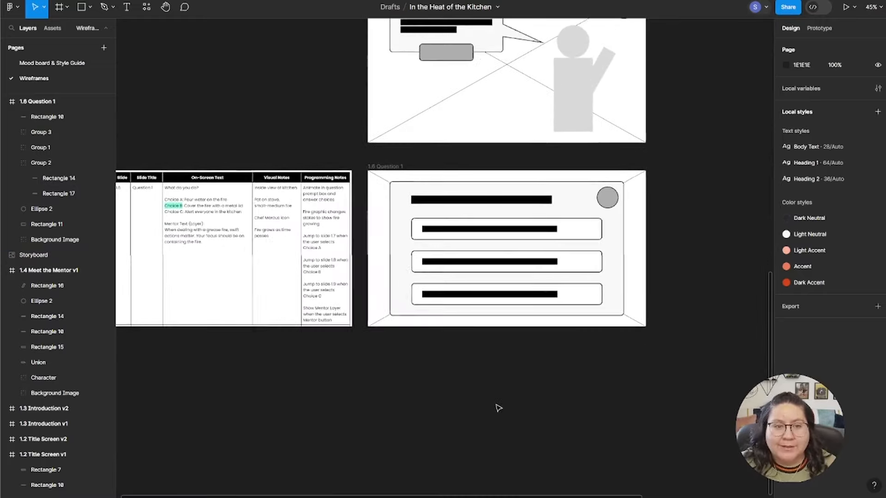
pyautogui.doubleClick(399, 168)
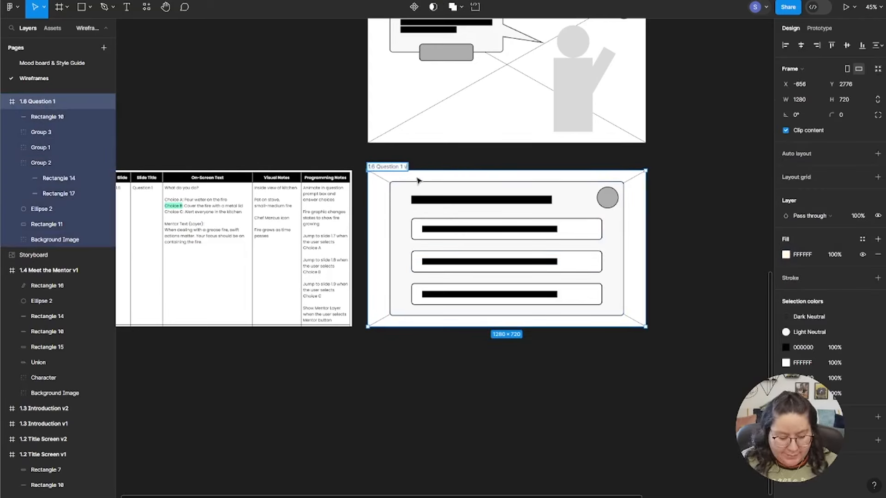
pyautogui.click(492, 380)
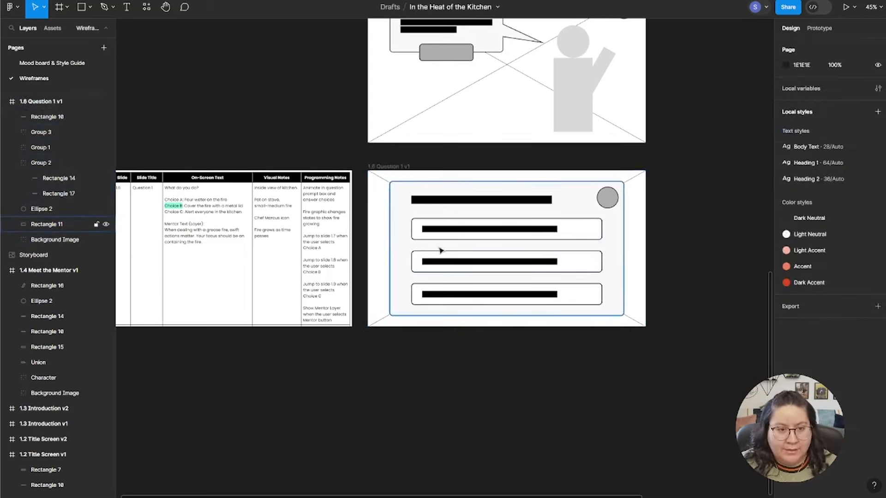
# Duplicate the 1.6 Question 1 v1 frame beside the original and rename the copy 1.6 Question 1 v2
pyautogui.click(390, 169)
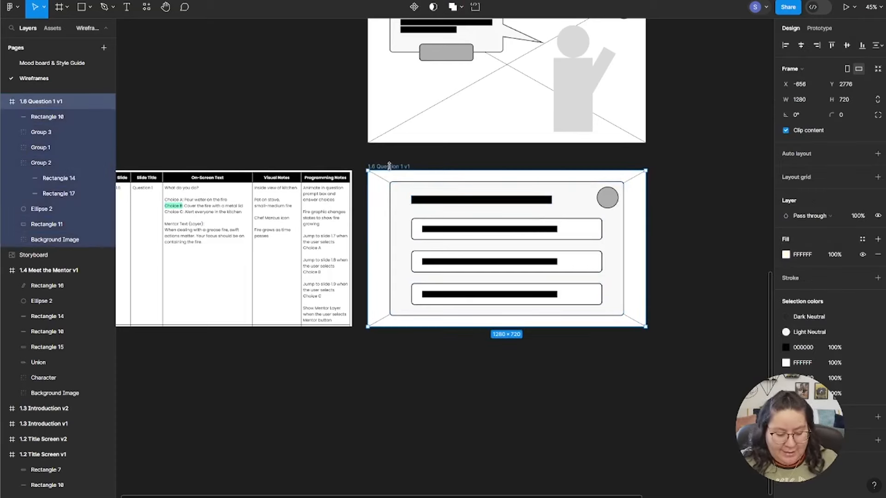
pyautogui.hotkey('ctrl', 'd')
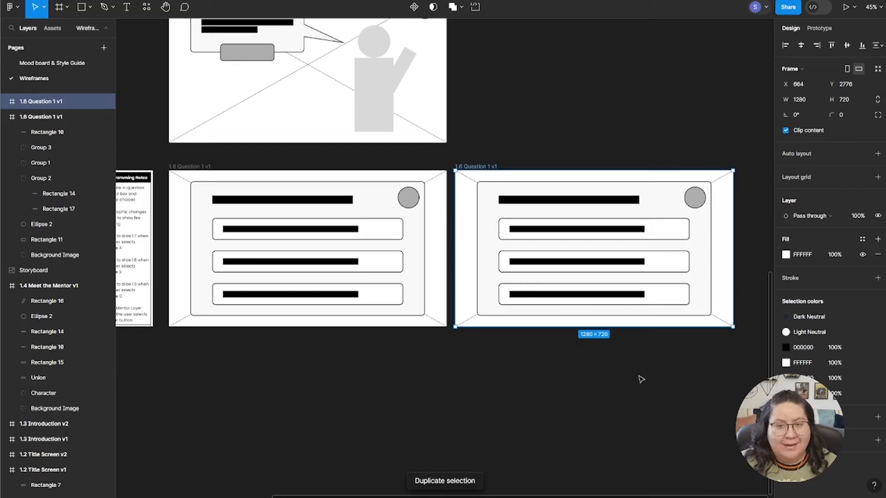
pyautogui.click(631, 389)
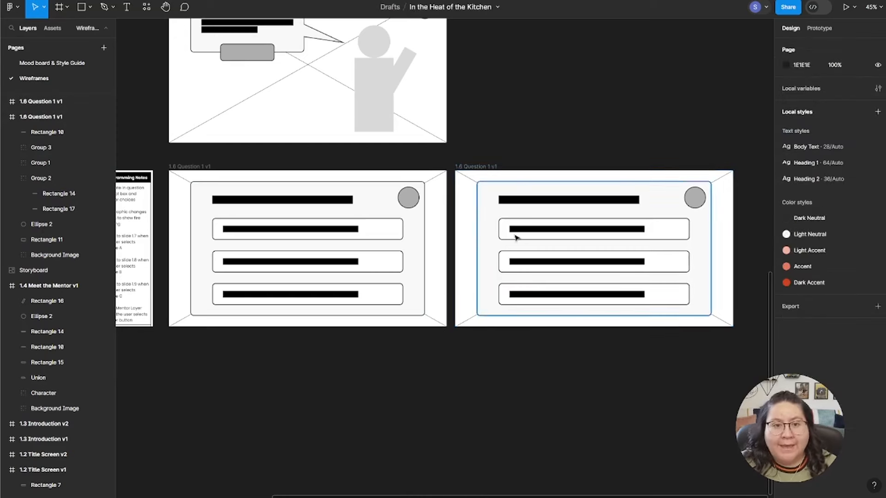
pyautogui.click(494, 167)
pyautogui.doubleClick(495, 167)
pyautogui.click(494, 167)
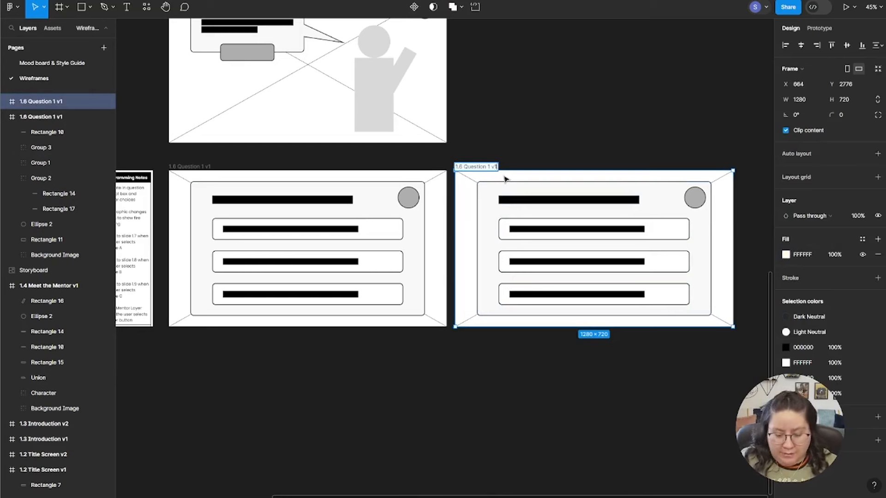
pyautogui.write('2')
pyautogui.click(551, 158)
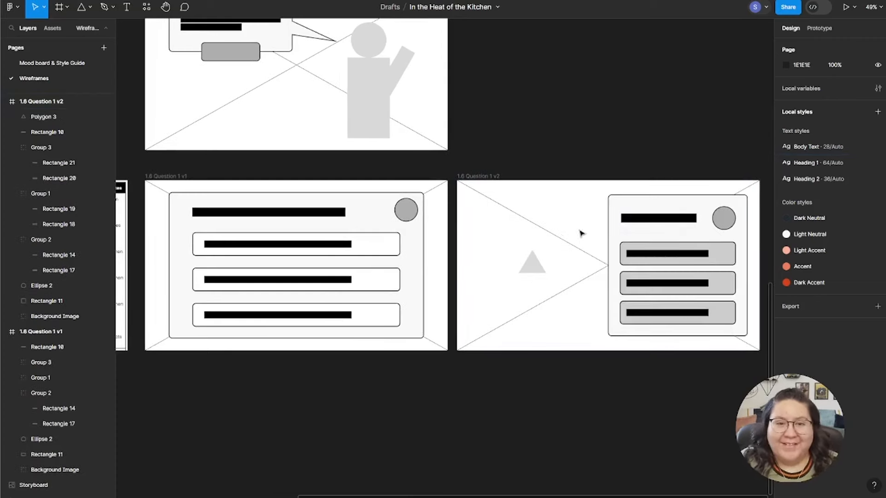
# Inspect the v2 frame's mentor circle and answer choices, and measure the lowest answer group's distances to the question box edges
pyautogui.keyDown('ctrl'); pyautogui.scroll(5, 632, 396); pyautogui.keyUp('ctrl')
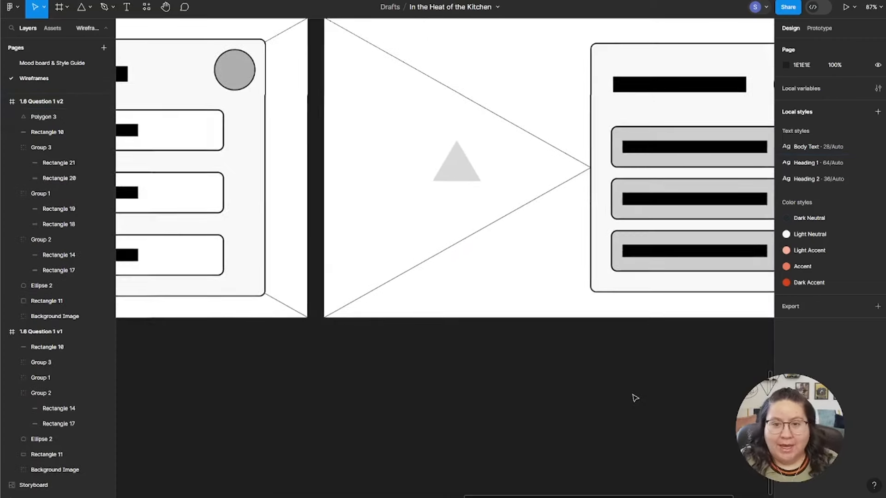
pyautogui.hscroll(3, 567, 425)
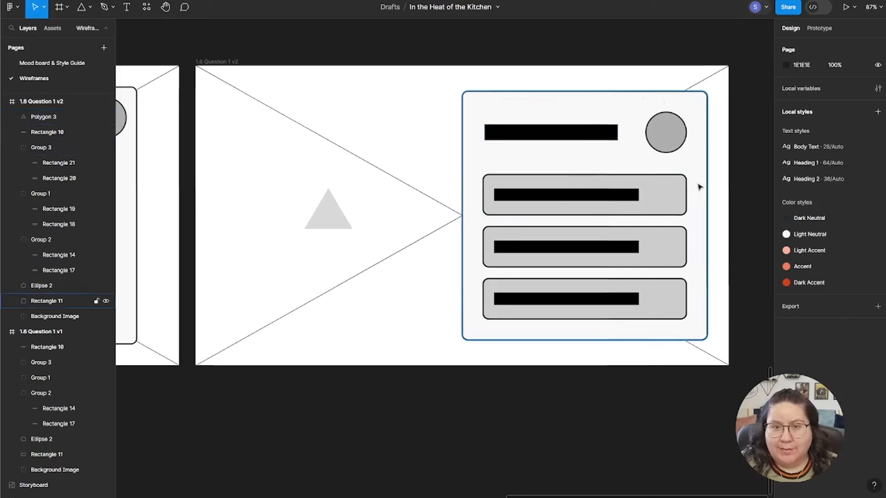
pyautogui.click(551, 134)
pyautogui.click(668, 135)
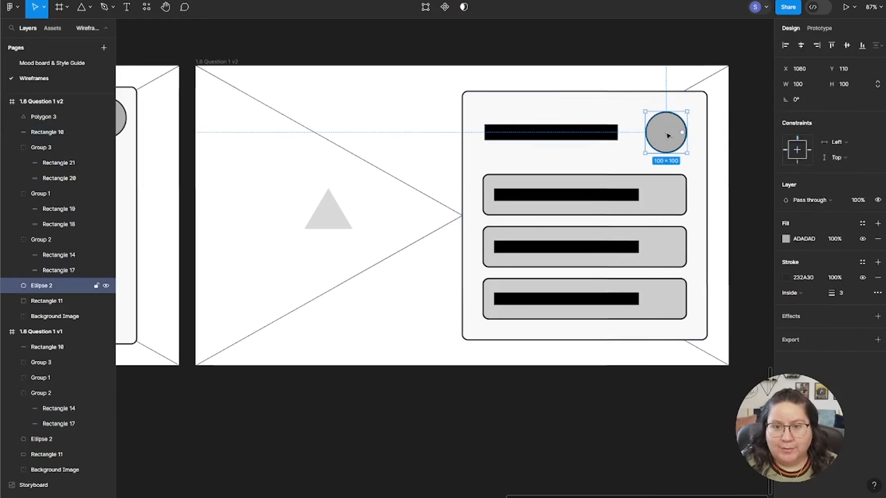
pyautogui.click(663, 194)
pyautogui.click(664, 299)
pyautogui.click(663, 299)
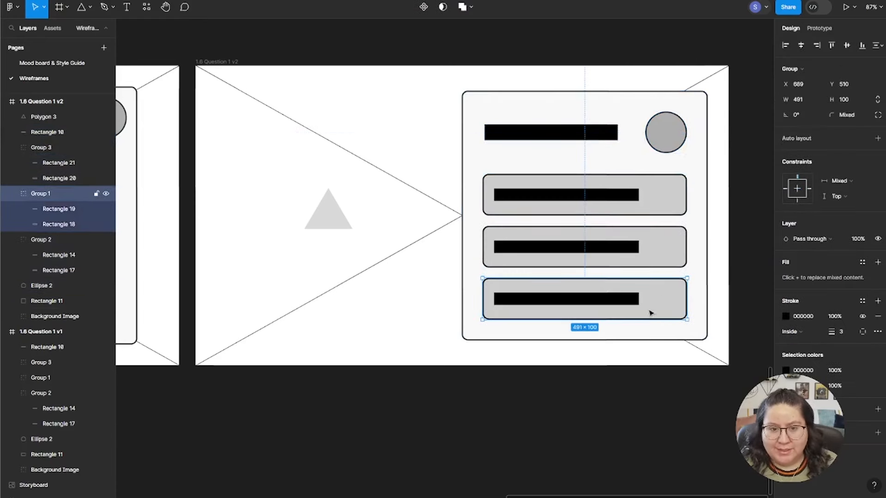
pyautogui.press('alt')
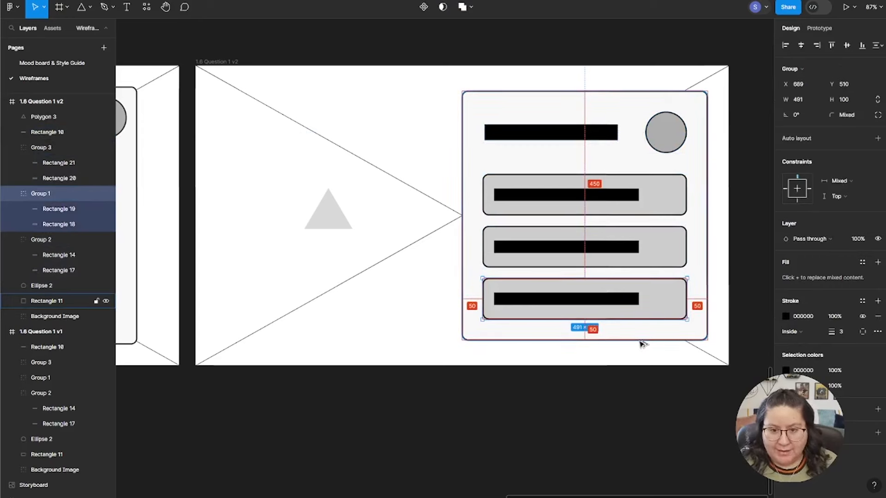
# Check the size and spacing of the middle answer's text bar, the question text bar and the mentor circle in v2
pyautogui.click(621, 250)
pyautogui.doubleClick(621, 250)
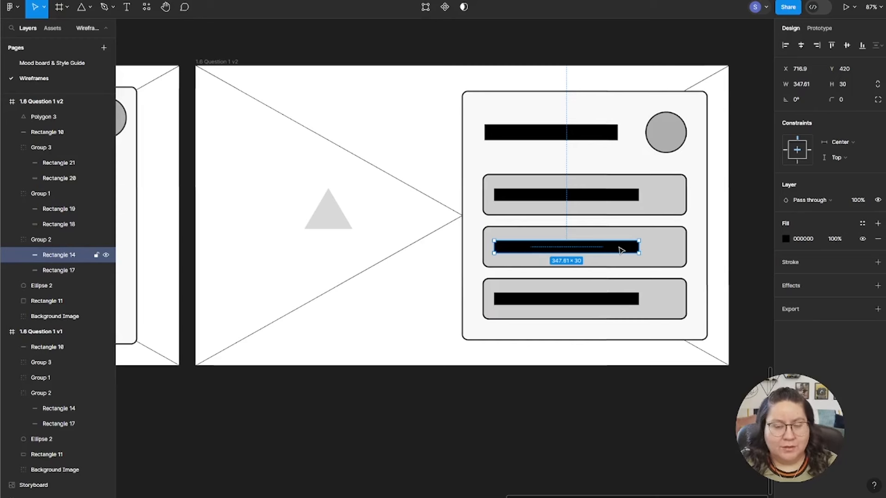
pyautogui.click(591, 138)
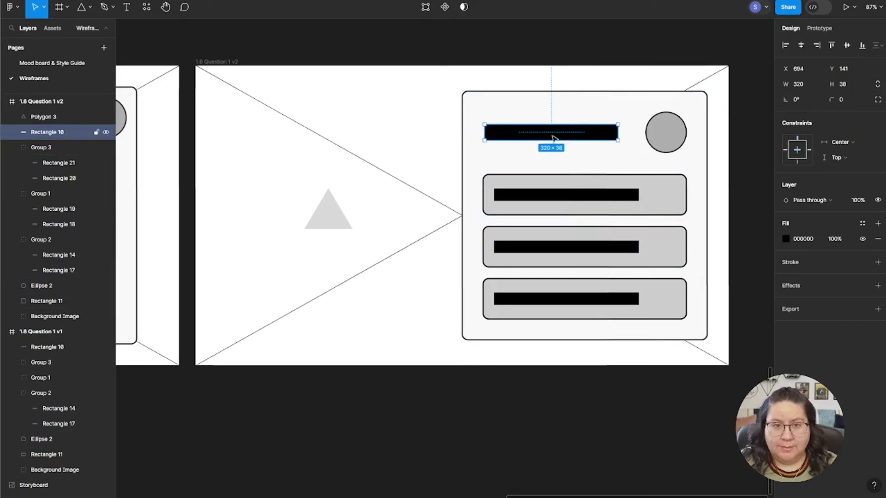
pyautogui.press('alt')
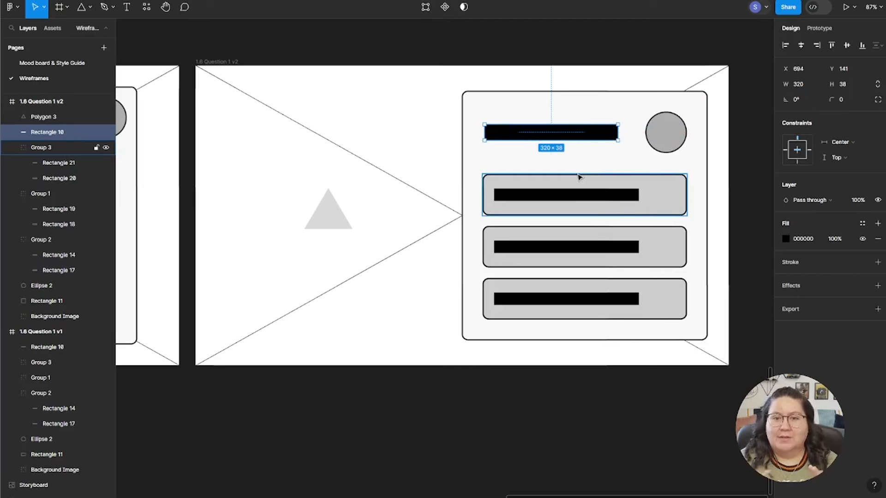
pyautogui.click(663, 130)
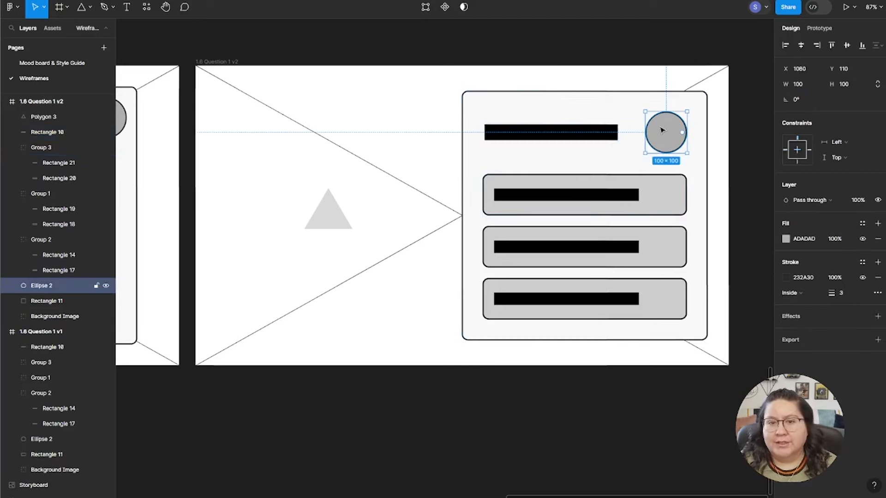
pyautogui.press('alt')
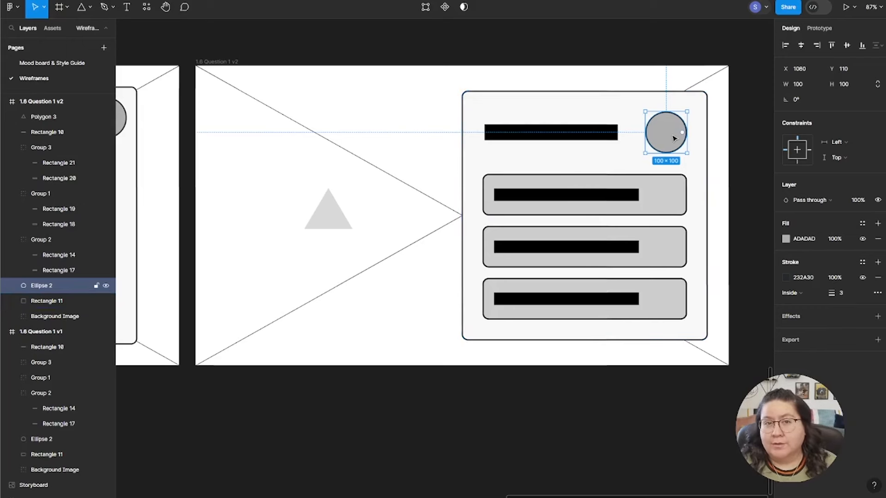
# Add the comment "Mentor button can be bigger" on the mentor circle of the 1.6 Question 1 v2 frame
pyautogui.scroll(-5, 388, 234)
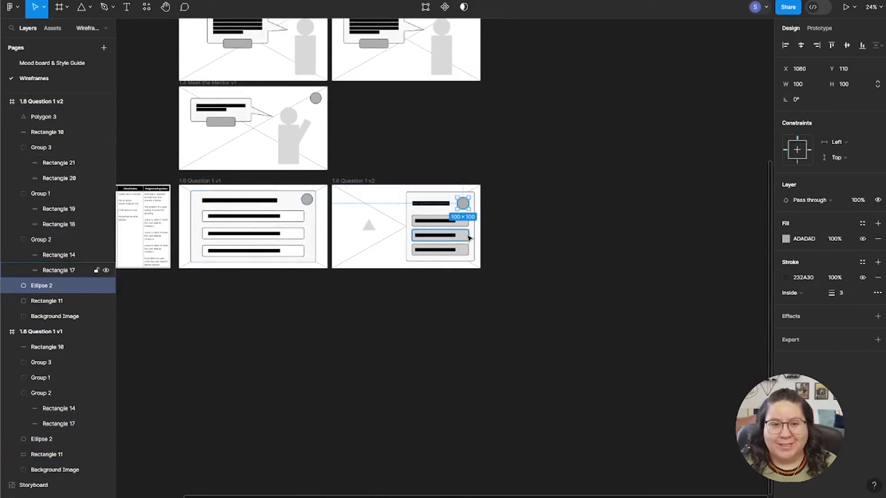
pyautogui.scroll(2, 469, 238)
pyautogui.scroll(5, 470, 238)
pyautogui.moveTo(405, 407); pyautogui.dragTo(575, 410)
pyautogui.click(265, 34)
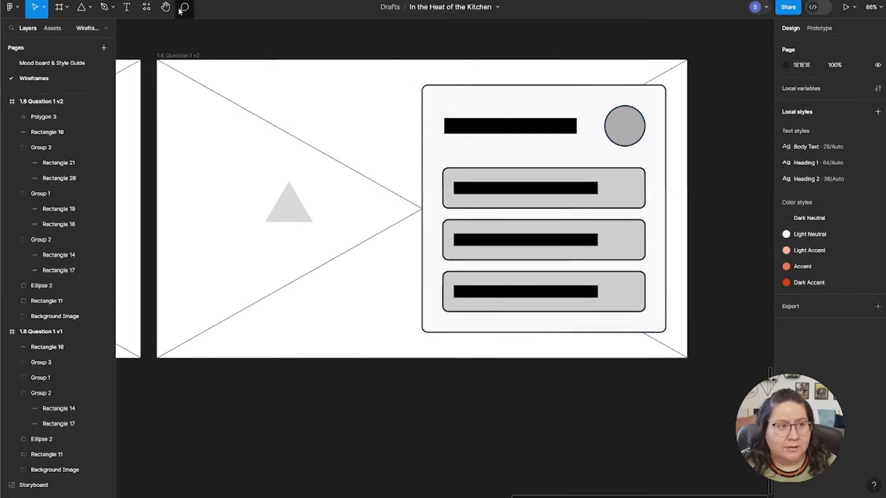
pyautogui.click(183, 9)
pyautogui.click(627, 121)
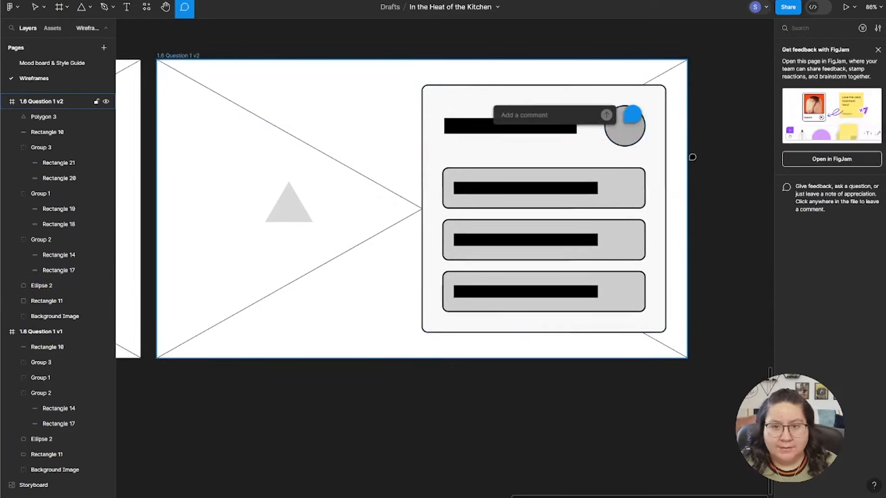
pyautogui.write('Mentor but')
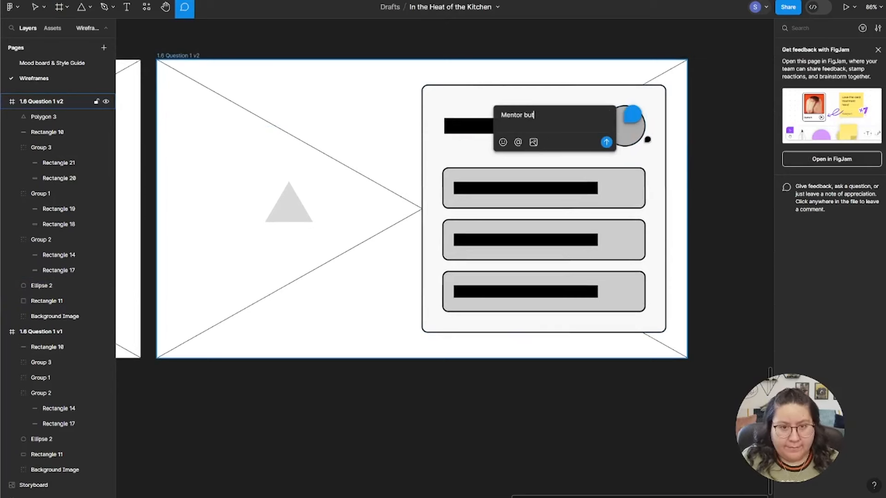
pyautogui.write('ton can be bigger')
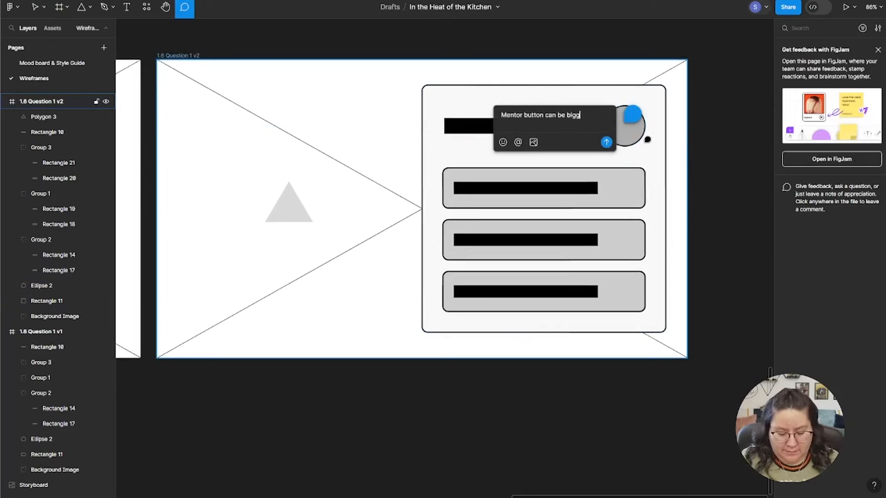
pyautogui.click(607, 143)
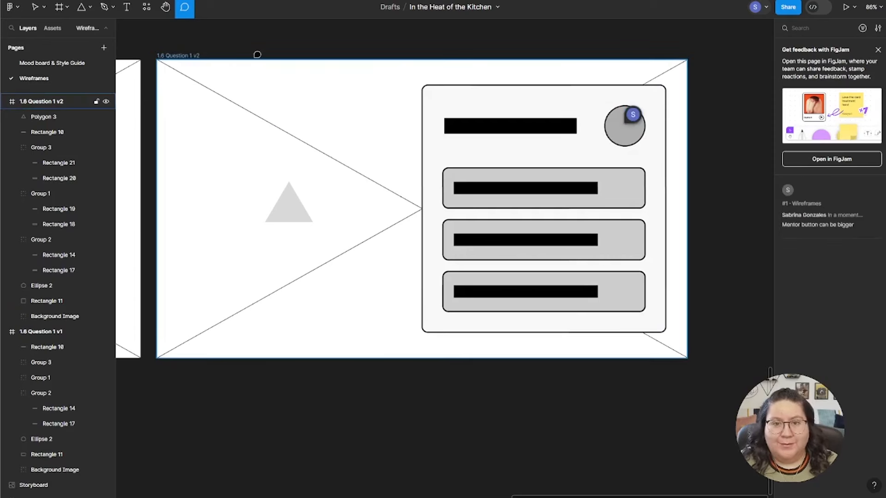
pyautogui.click(37, 7)
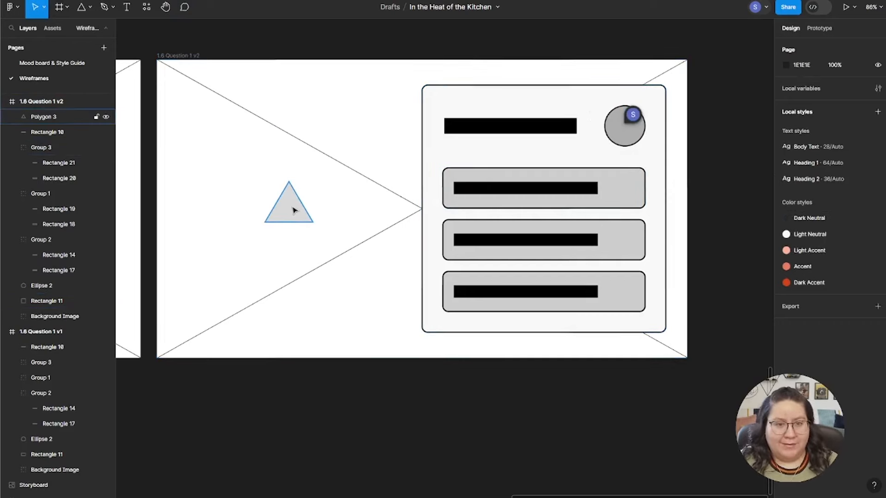
# Inspect the middle and uppermost answer choice groups in the 1.6 Question 1 v2 frame
pyautogui.click(625, 254)
pyautogui.click(633, 203)
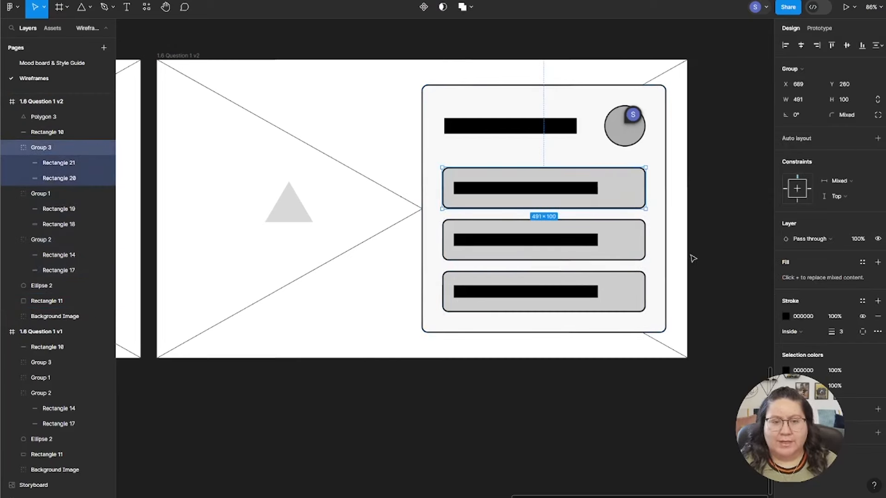